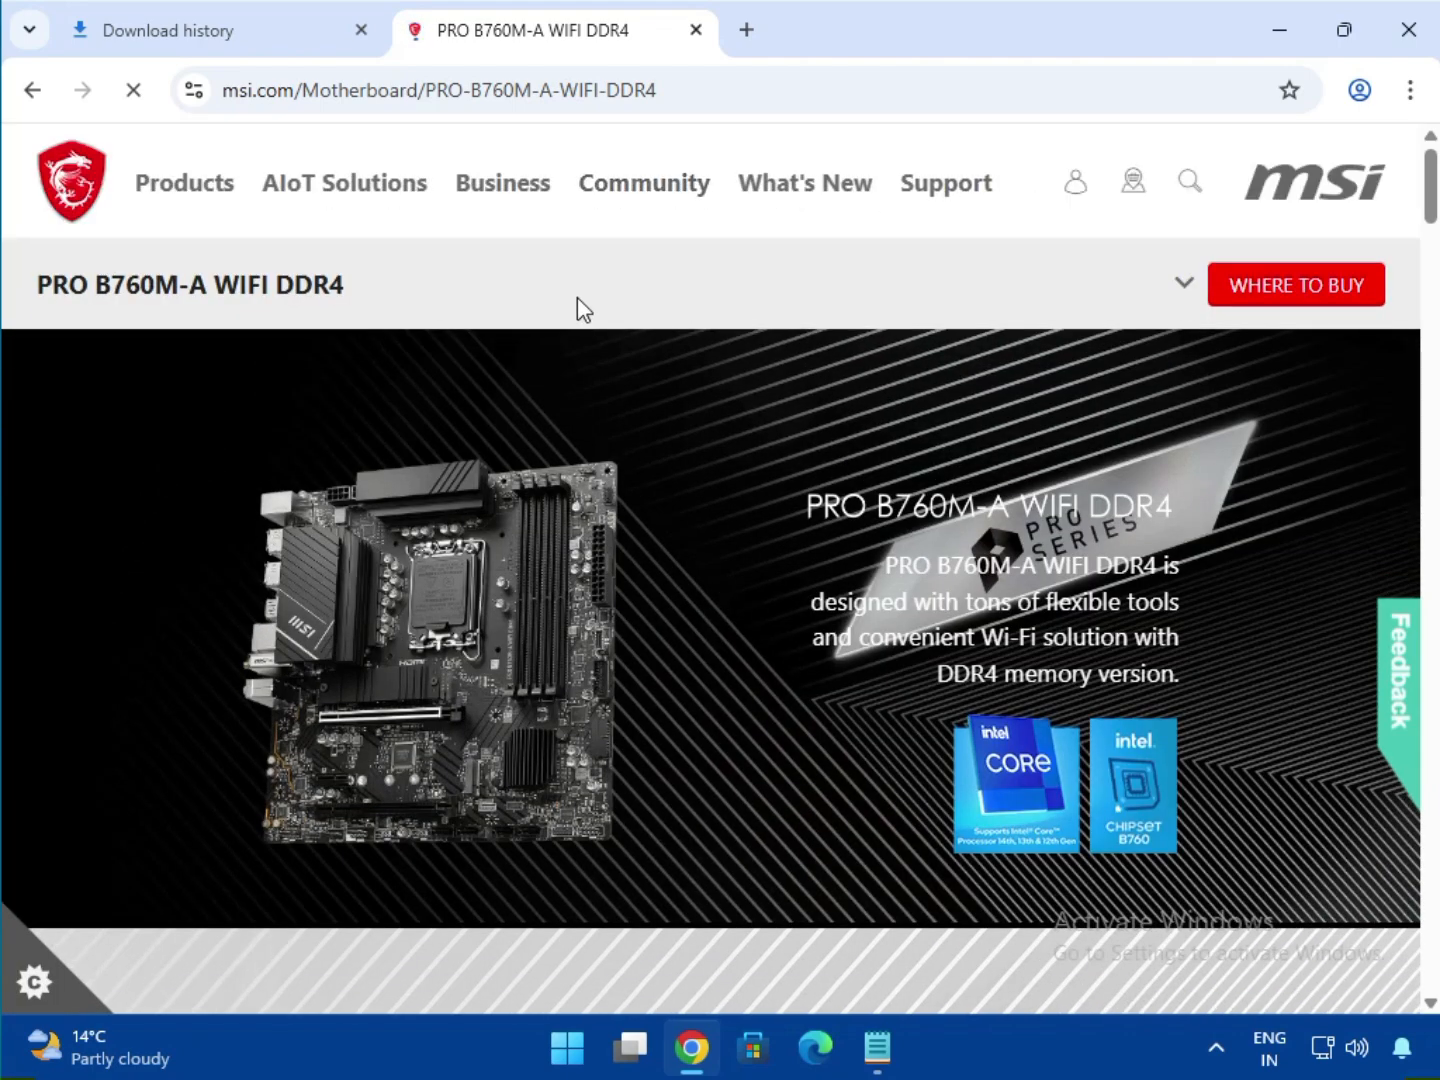
# Open the Support page of the PRO B760M-A WIFI DDR4 and select its Drivers & Downloads section.
pyautogui.click(1170, 287)
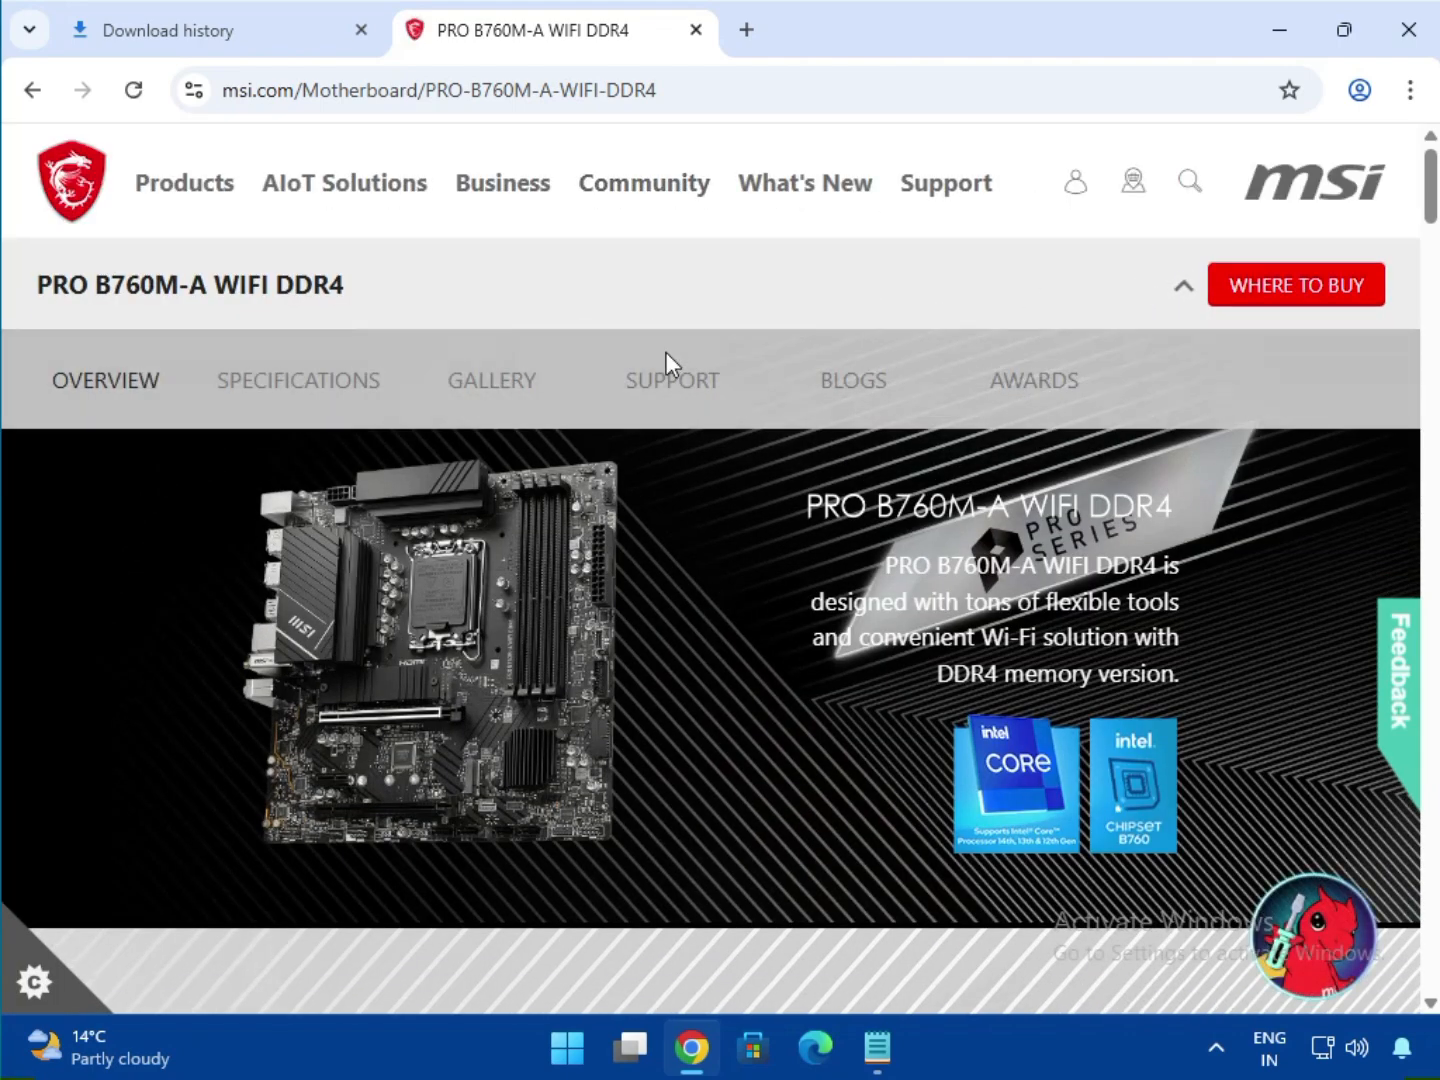
pyautogui.click(666, 380)
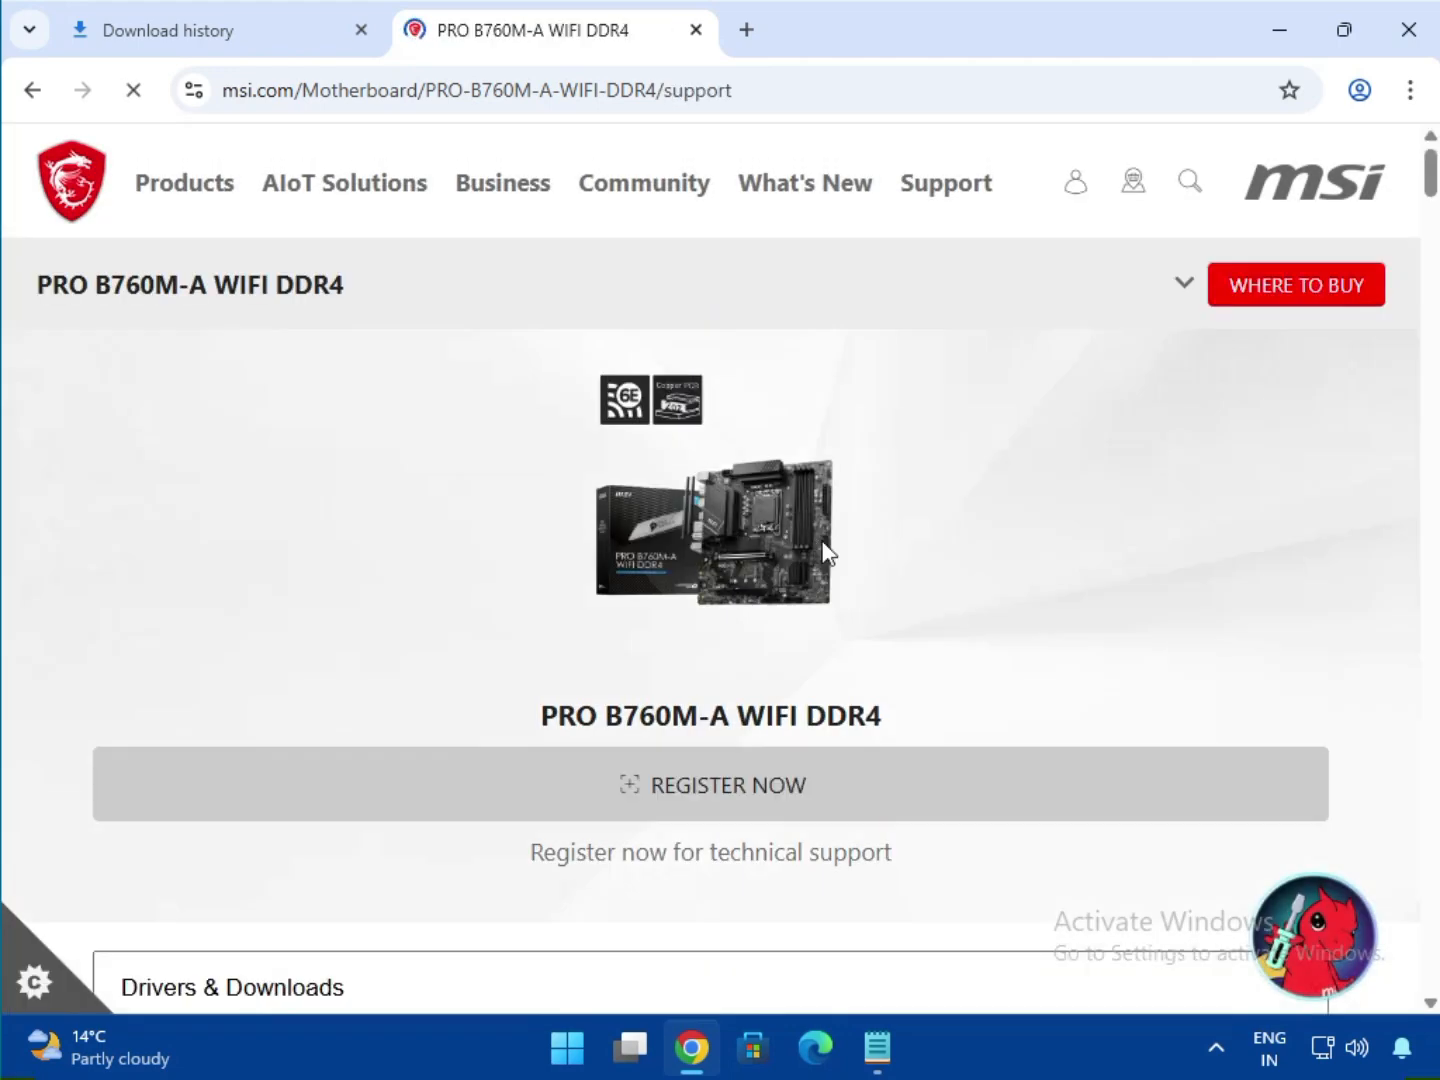
pyautogui.scroll(-4, 760, 555)
pyautogui.click(306, 592)
pyautogui.click(270, 630)
pyautogui.scroll(-4, 523, 658)
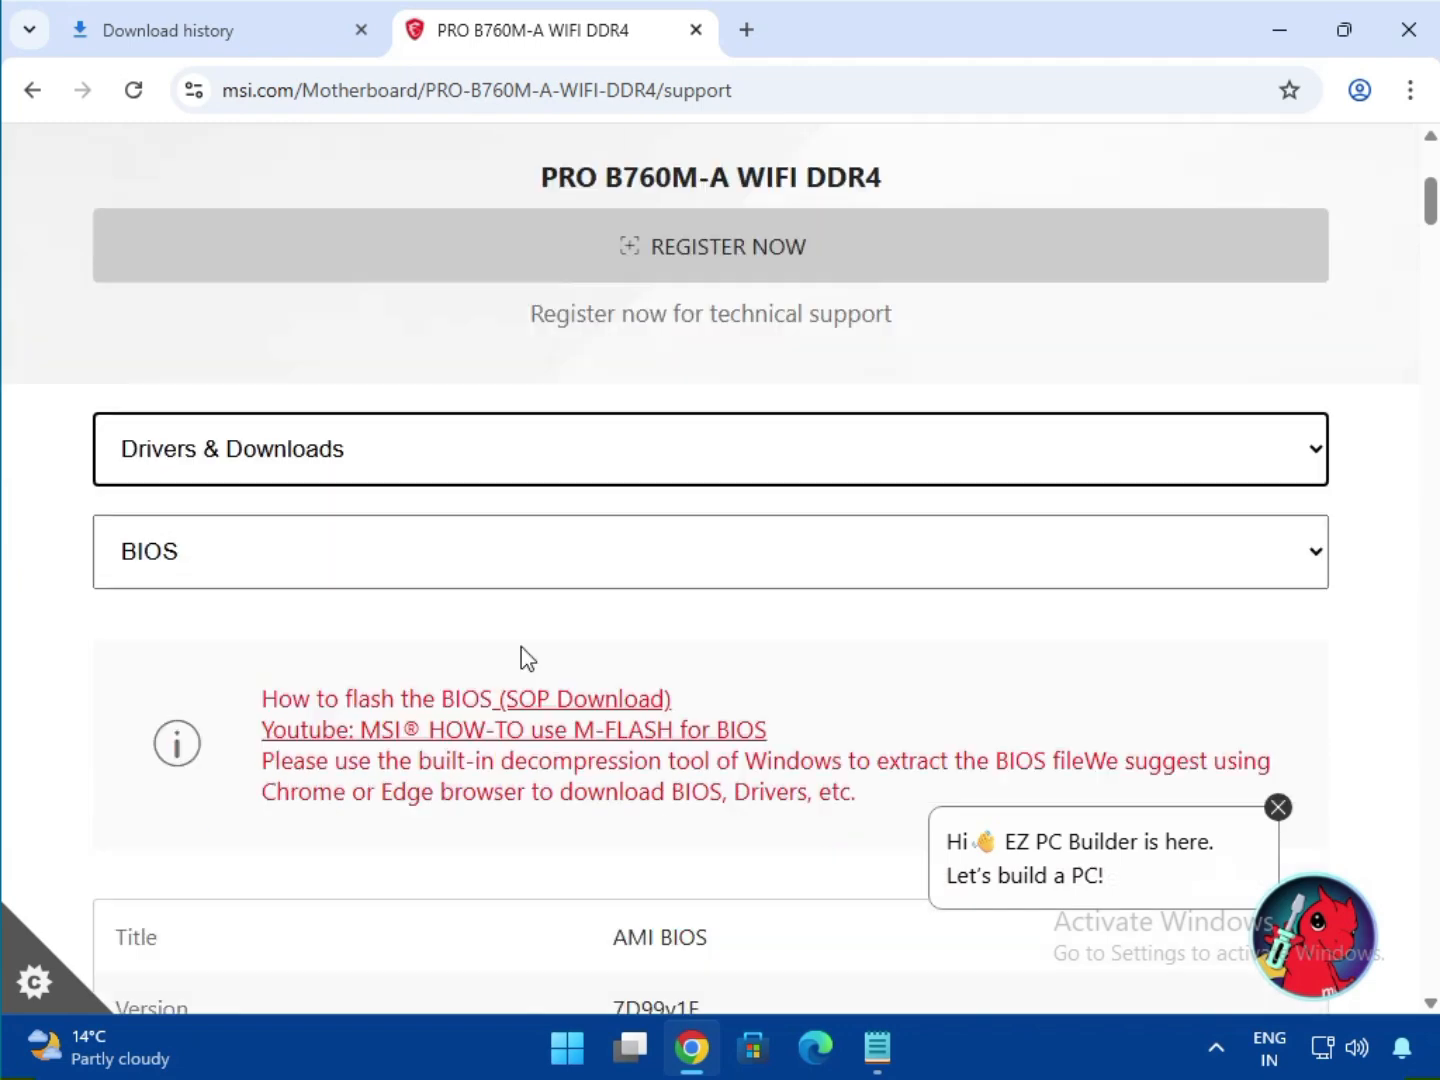
# Switch the downloads from BIOS to drivers and list the System & Chipset Drivers for Win11 64.
pyautogui.click(211, 272)
pyautogui.click(203, 345)
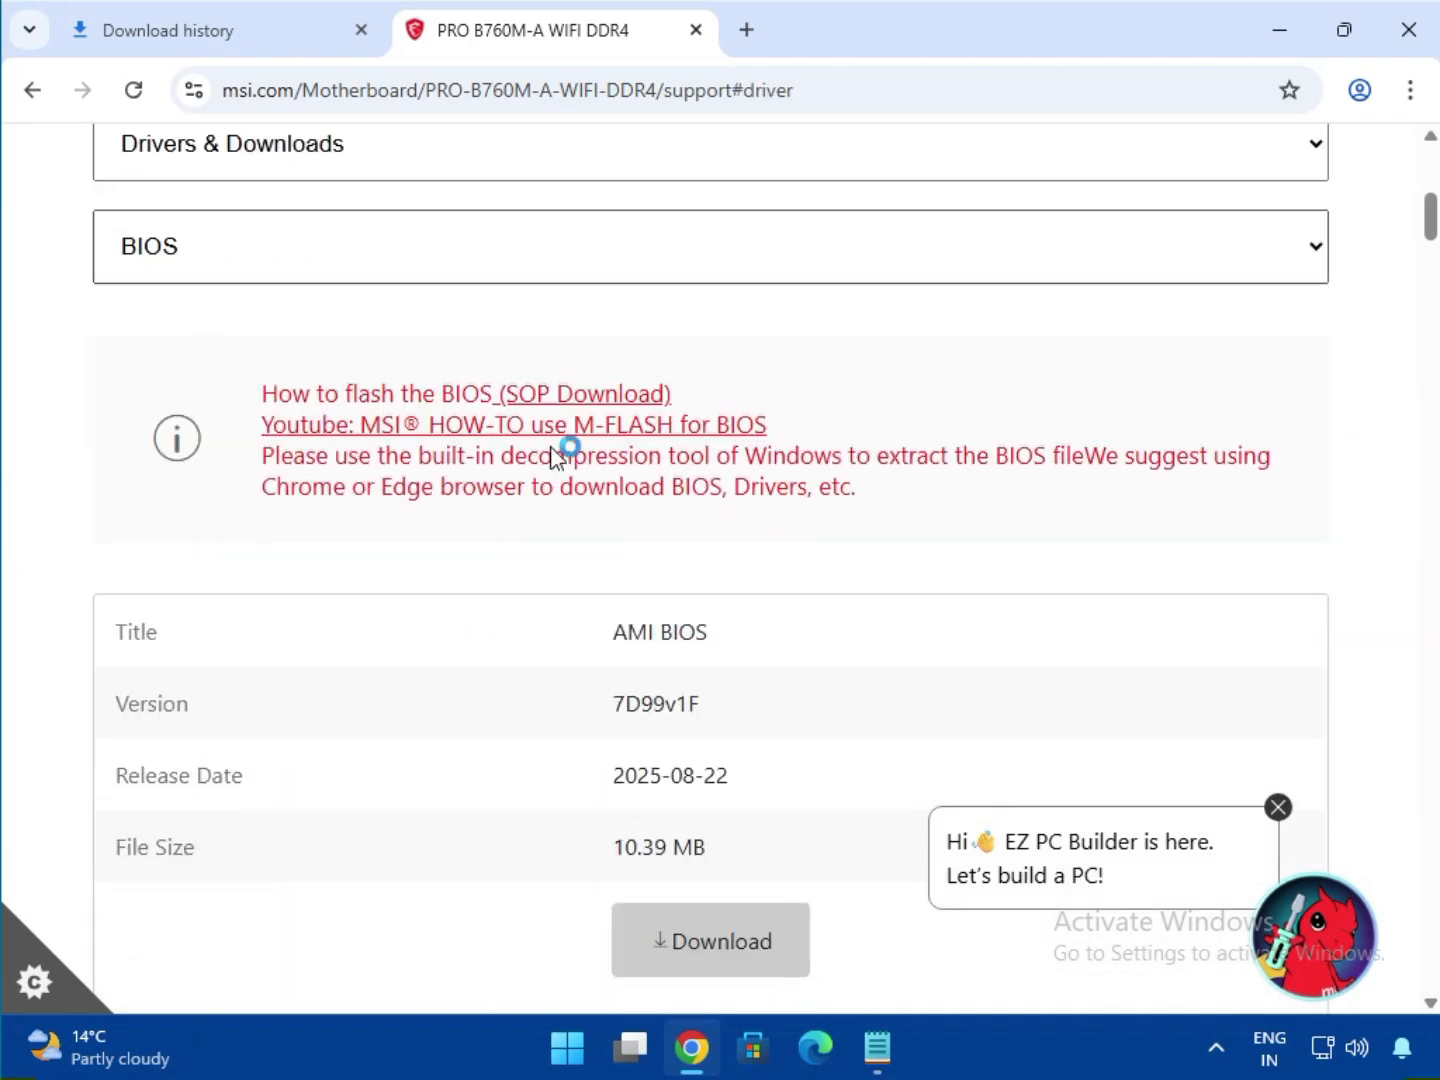
pyautogui.click(405, 322)
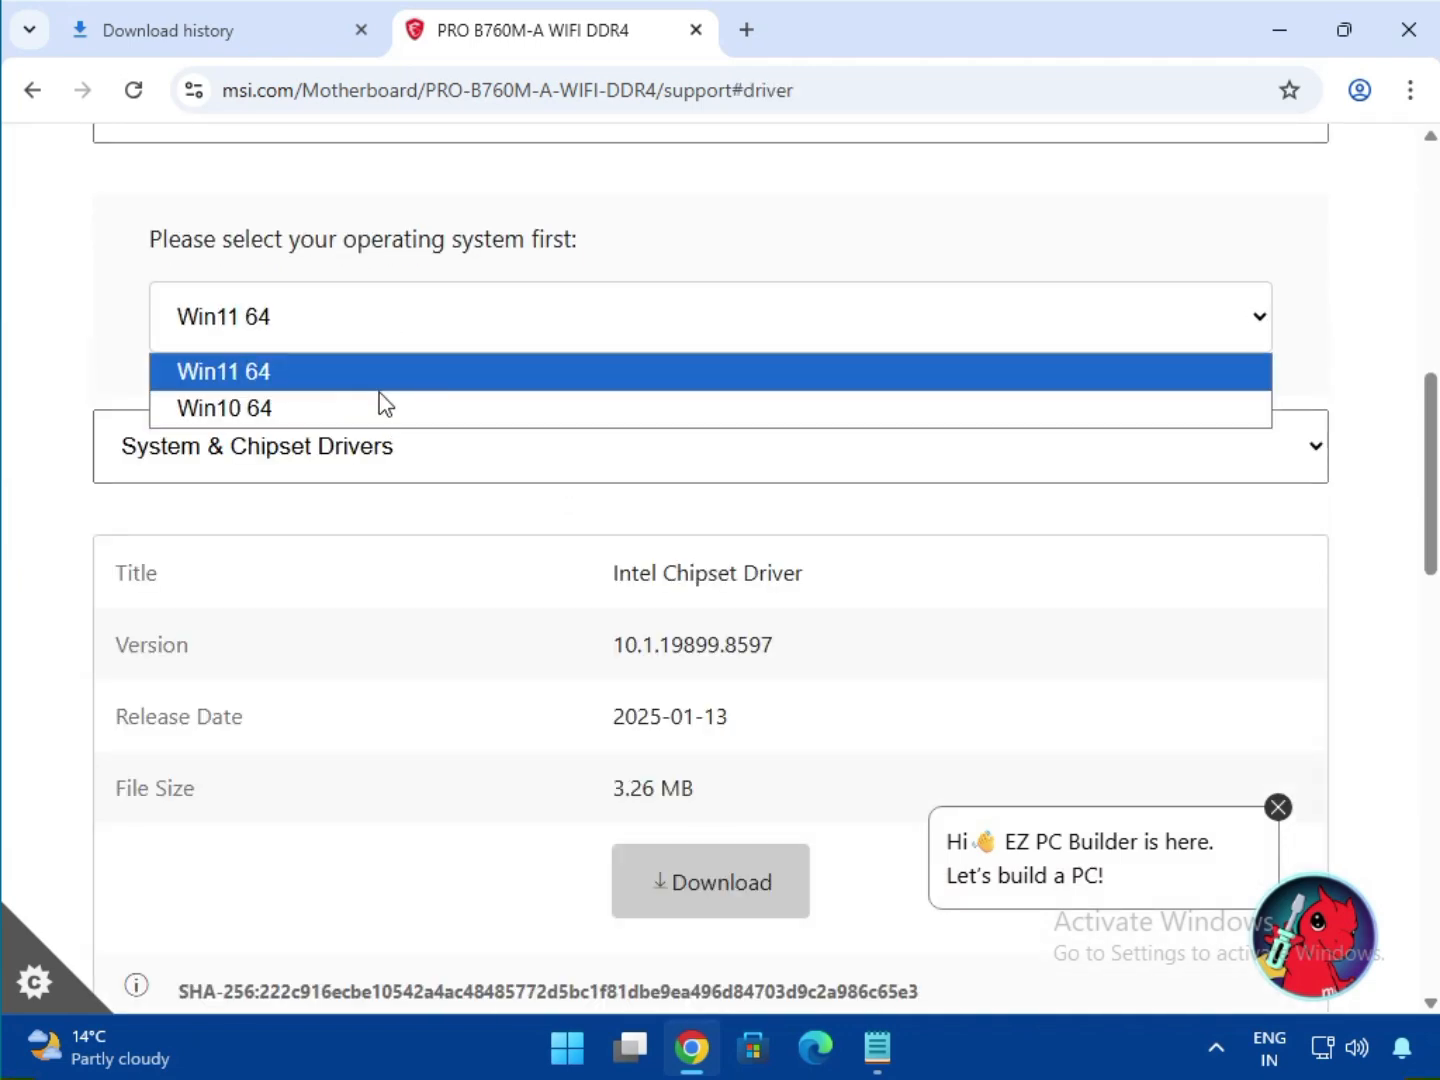
pyautogui.click(437, 380)
pyautogui.click(455, 447)
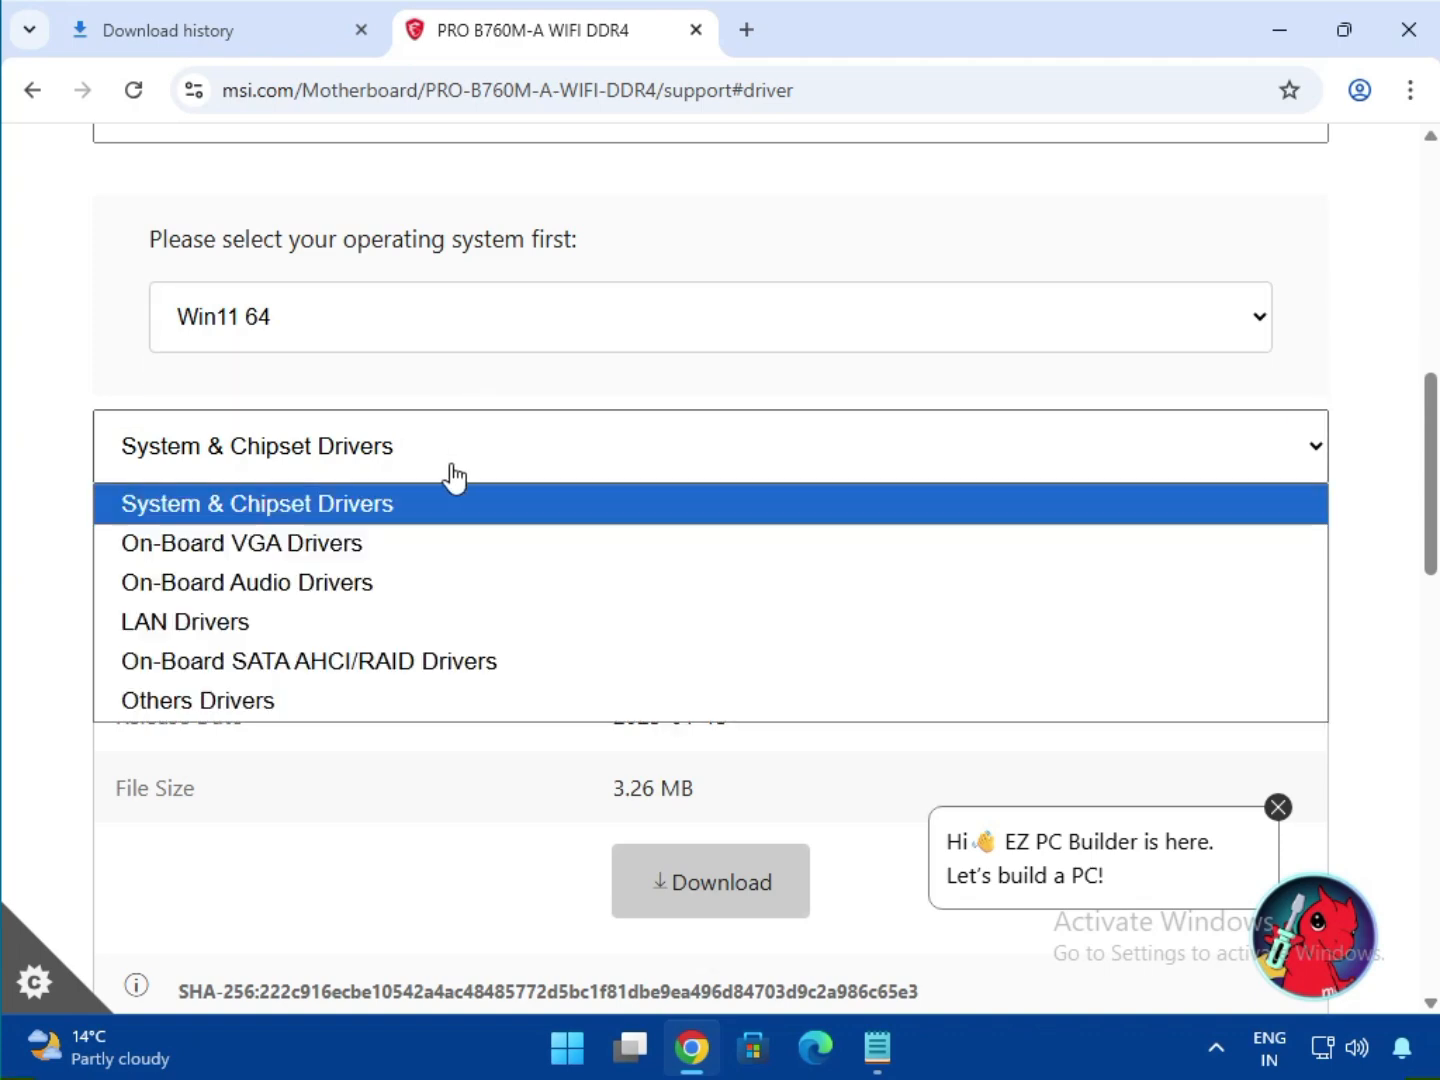
pyautogui.click(442, 501)
# Download the Intel Chipset Driver.
pyautogui.scroll(-1, 722, 531)
pyautogui.moveTo(655, 433); pyautogui.dragTo(805, 434)
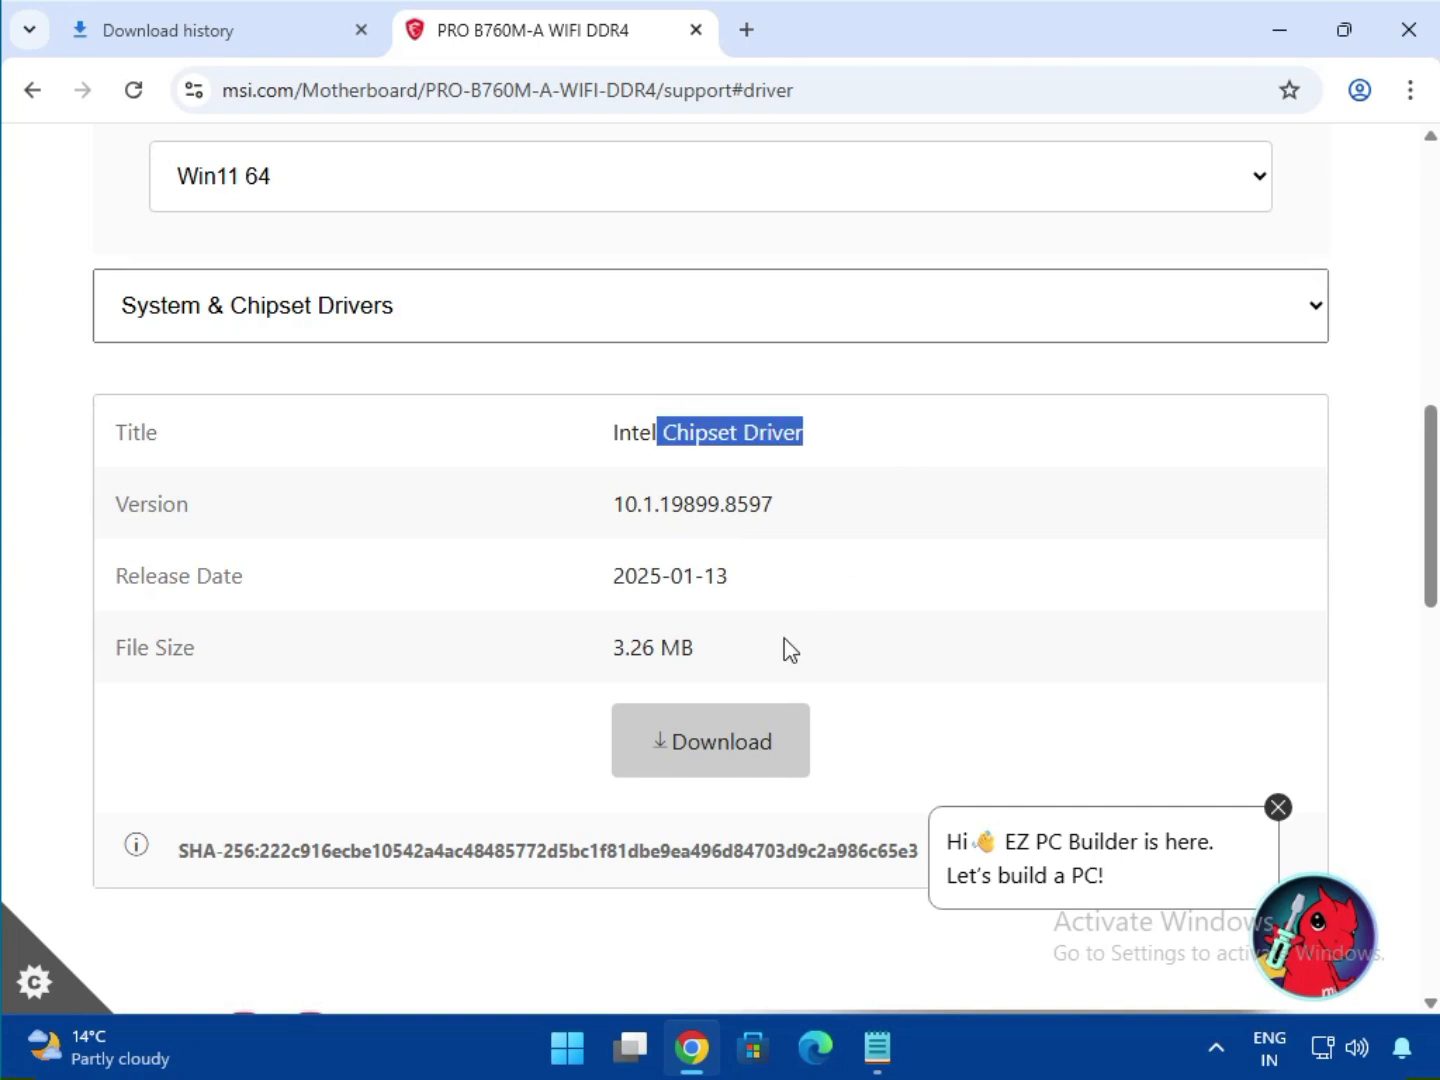
pyautogui.click(764, 712)
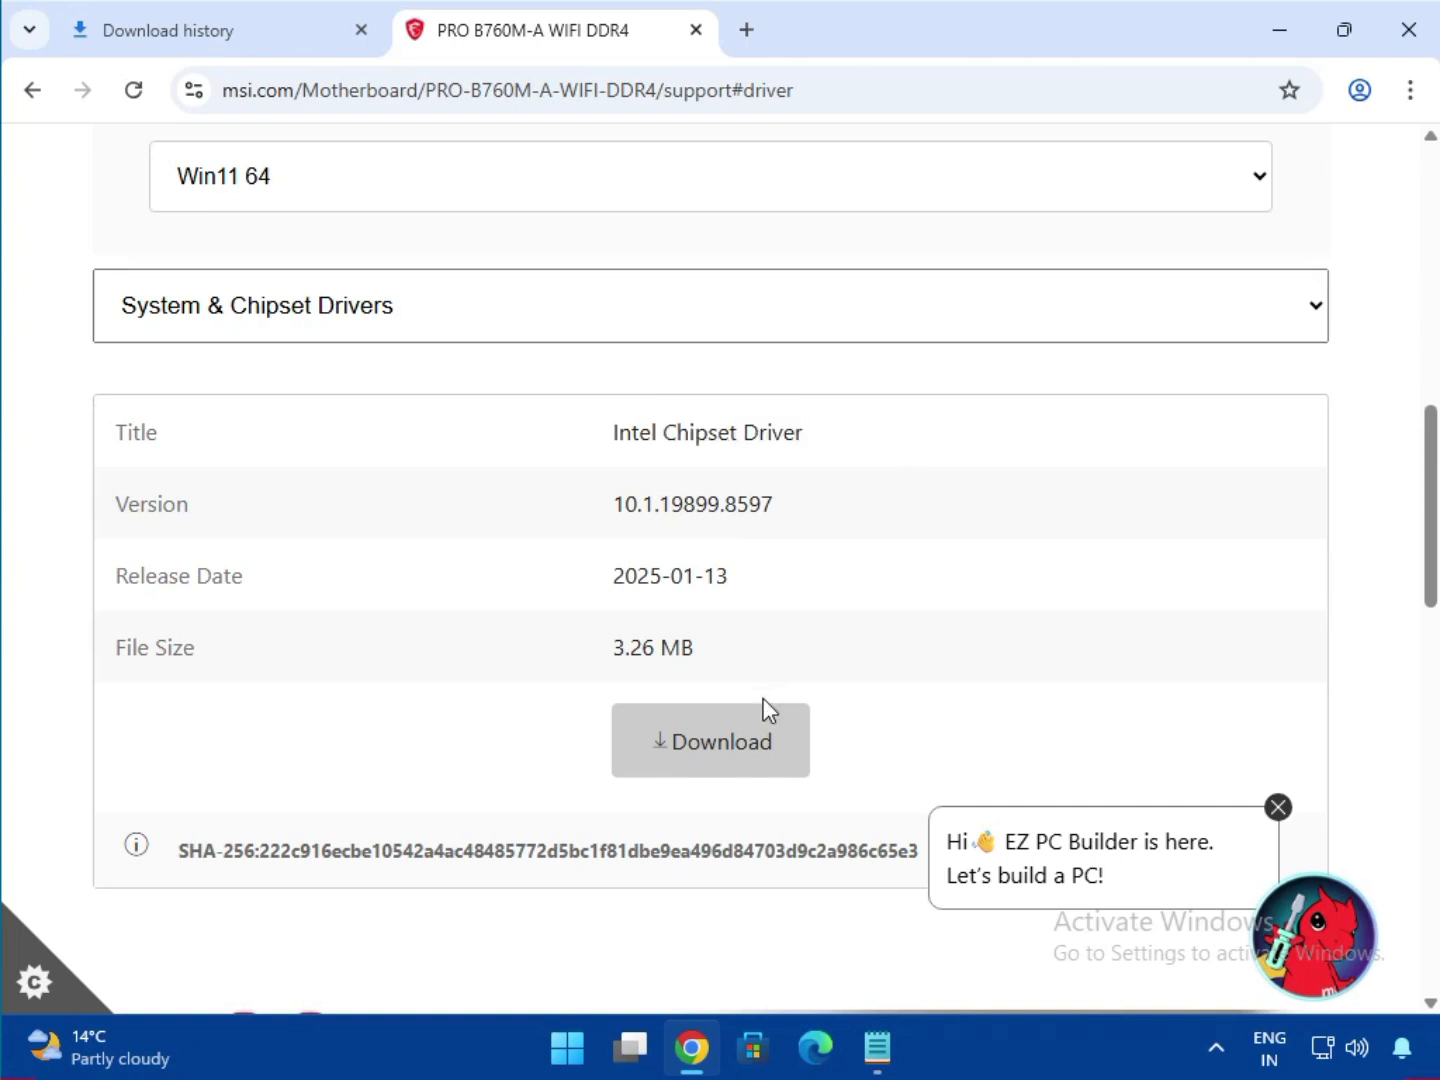
# Switch the driver category to On-Board VGA Drivers and download the Intel SVGA Drivers.
pyautogui.click(421, 309)
pyautogui.click(411, 400)
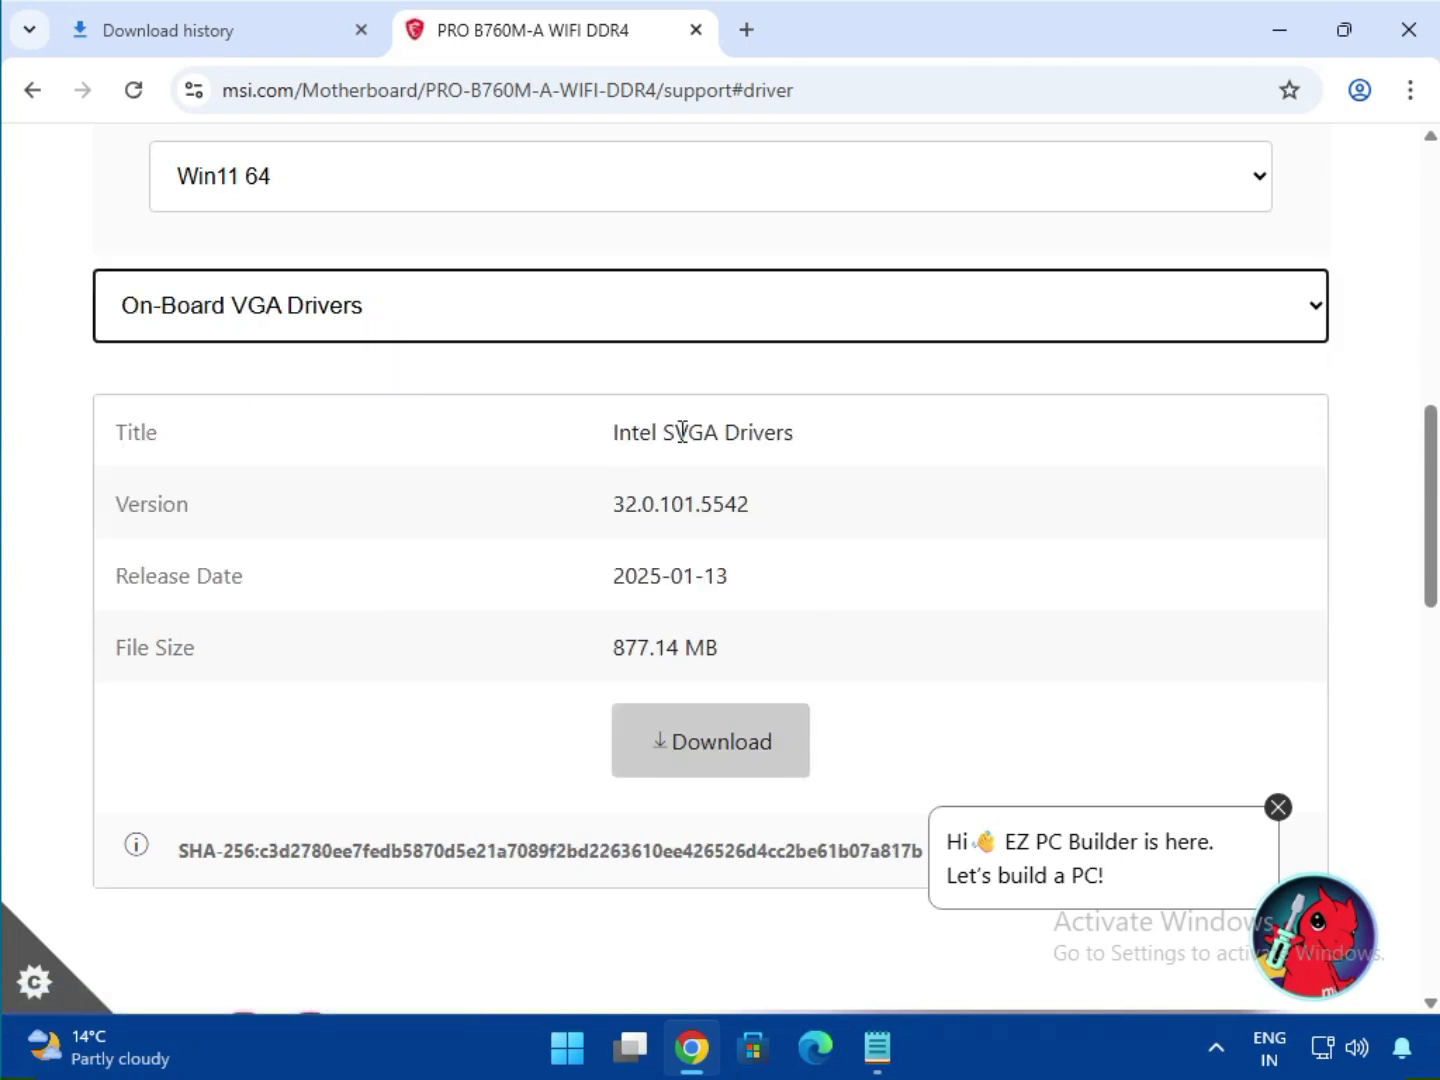
pyautogui.moveTo(676, 432); pyautogui.dragTo(874, 449)
pyautogui.click(738, 718)
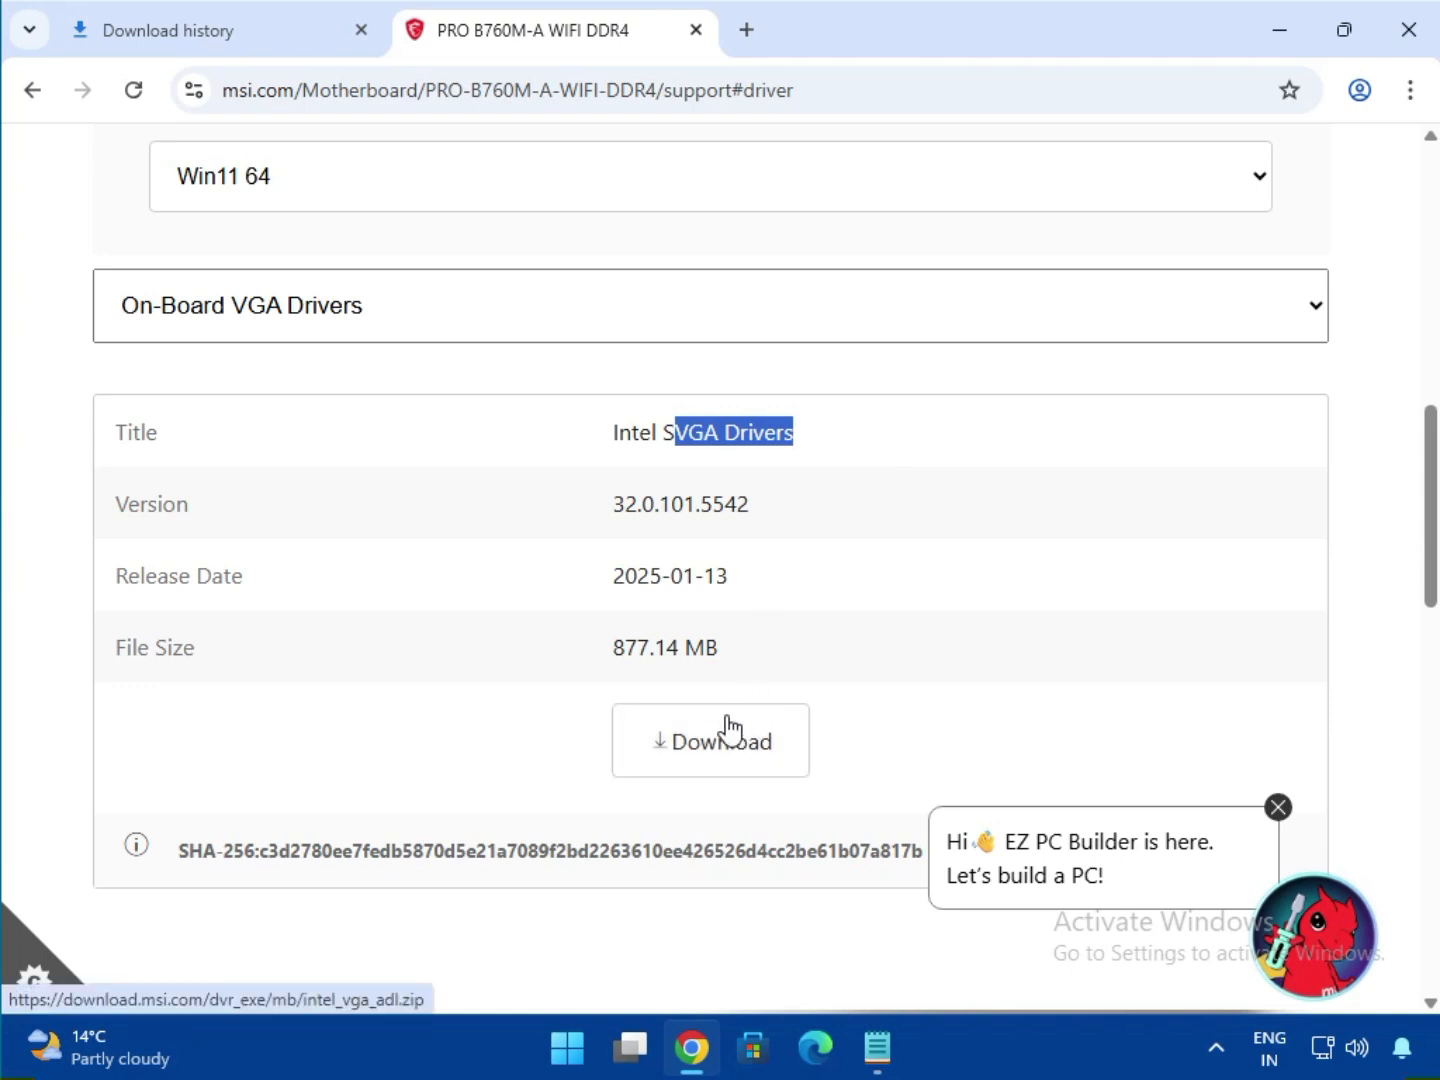
# Switch the driver category to On-Board Audio Drivers and highlight the Realtek HD Universal Driver title.
pyautogui.click(328, 337)
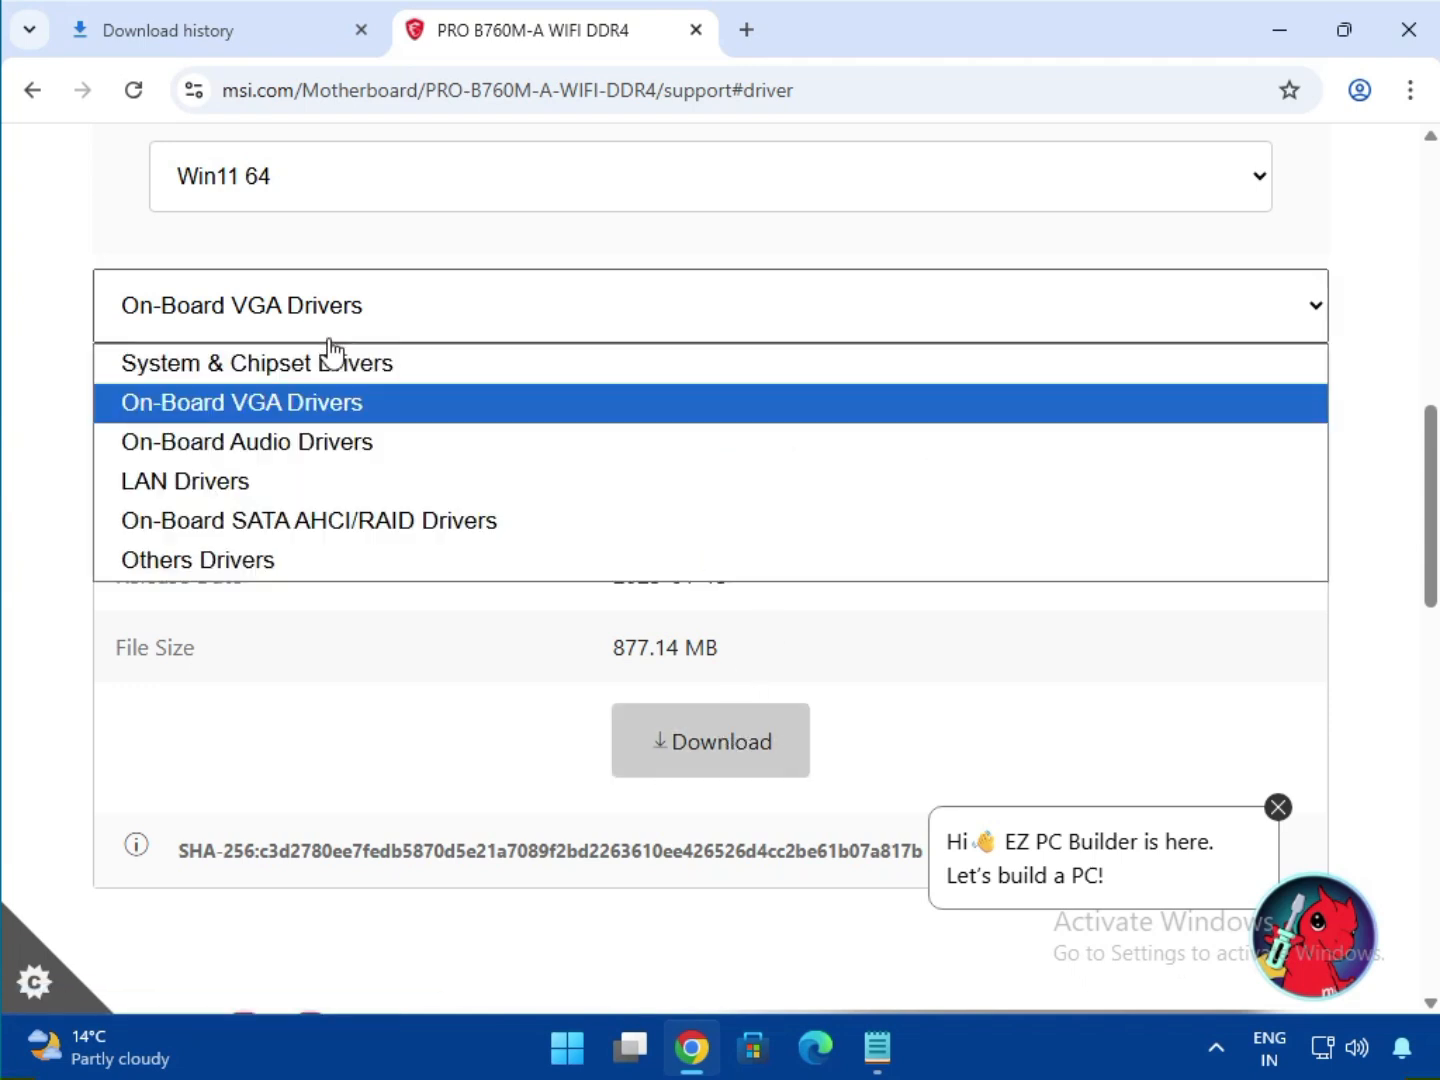
pyautogui.click(311, 440)
pyautogui.moveTo(684, 435); pyautogui.dragTo(935, 453)
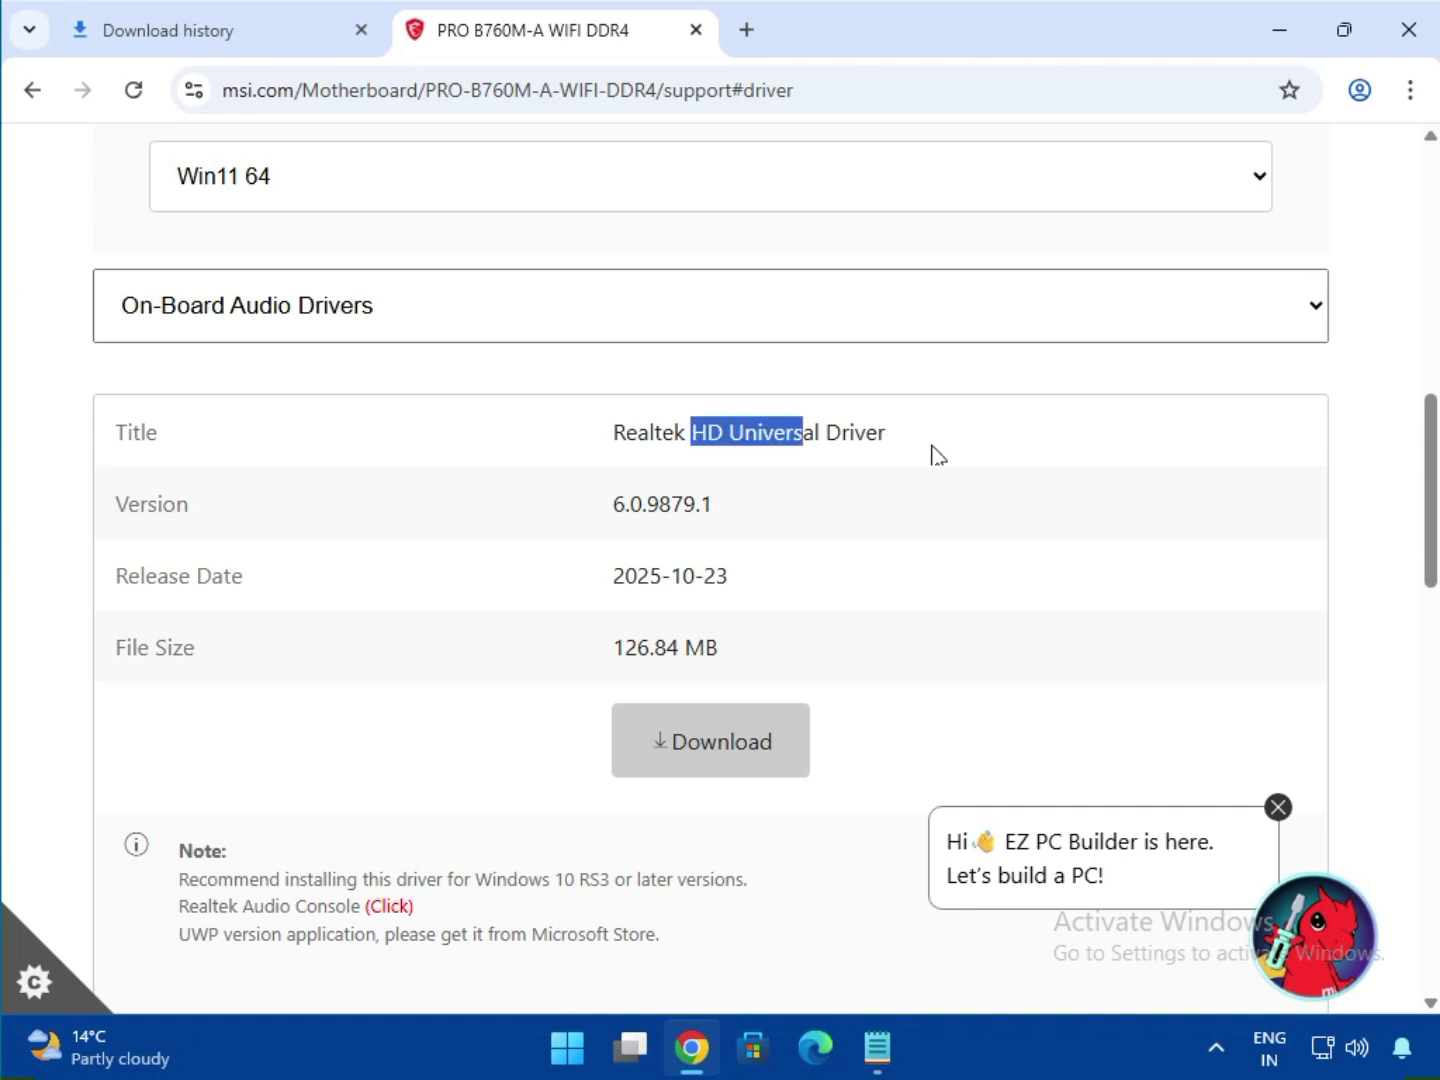
# Switch the driver category to LAN Drivers and download the Realtek PCI-E Ethernet Drivers.
pyautogui.click(293, 322)
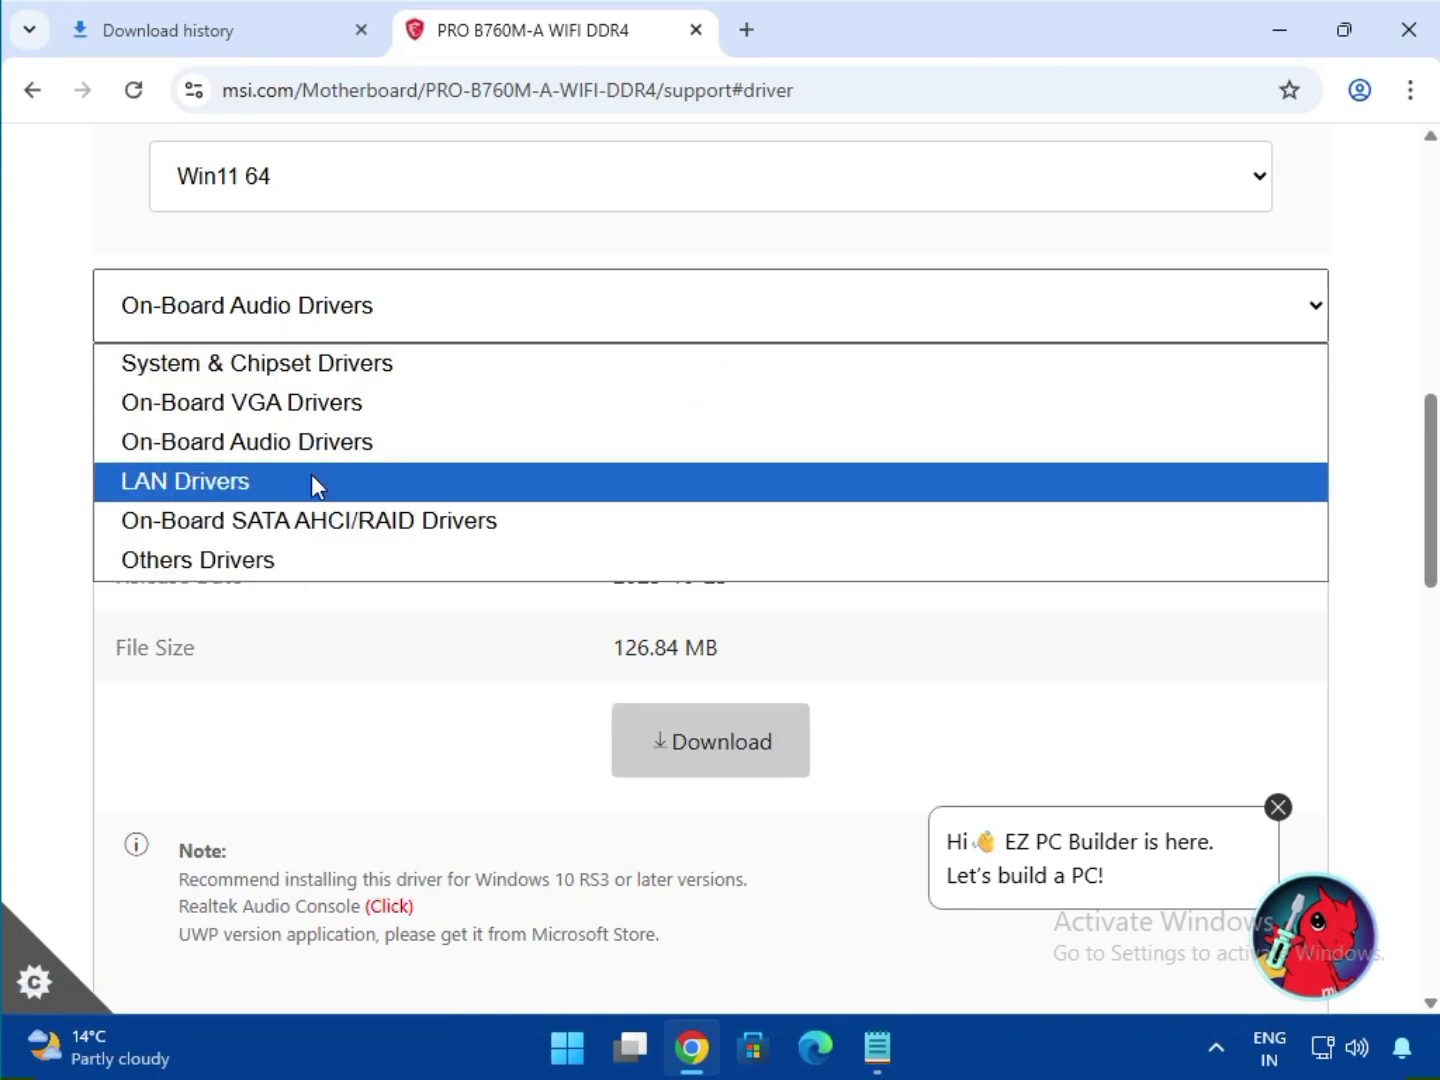
pyautogui.click(312, 482)
pyautogui.moveTo(733, 432); pyautogui.dragTo(944, 437)
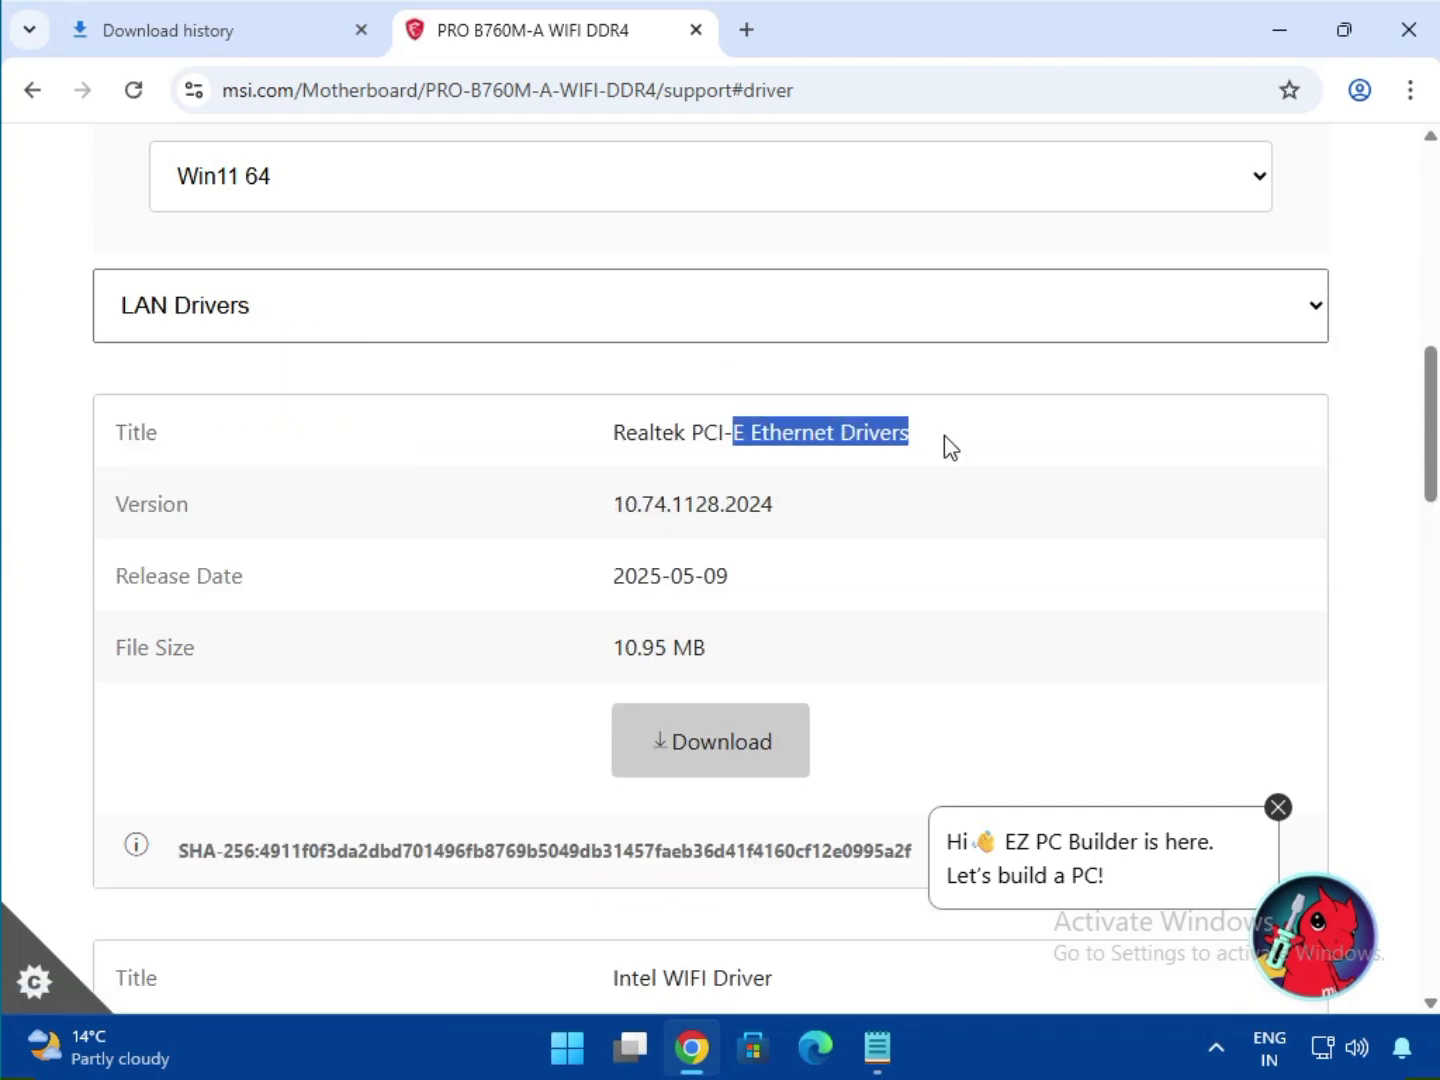
pyautogui.click(717, 736)
# Download the Intel WIFI Driver from the LAN Drivers list.
pyautogui.scroll(-4, 836, 680)
pyautogui.moveTo(664, 557); pyautogui.dragTo(813, 575)
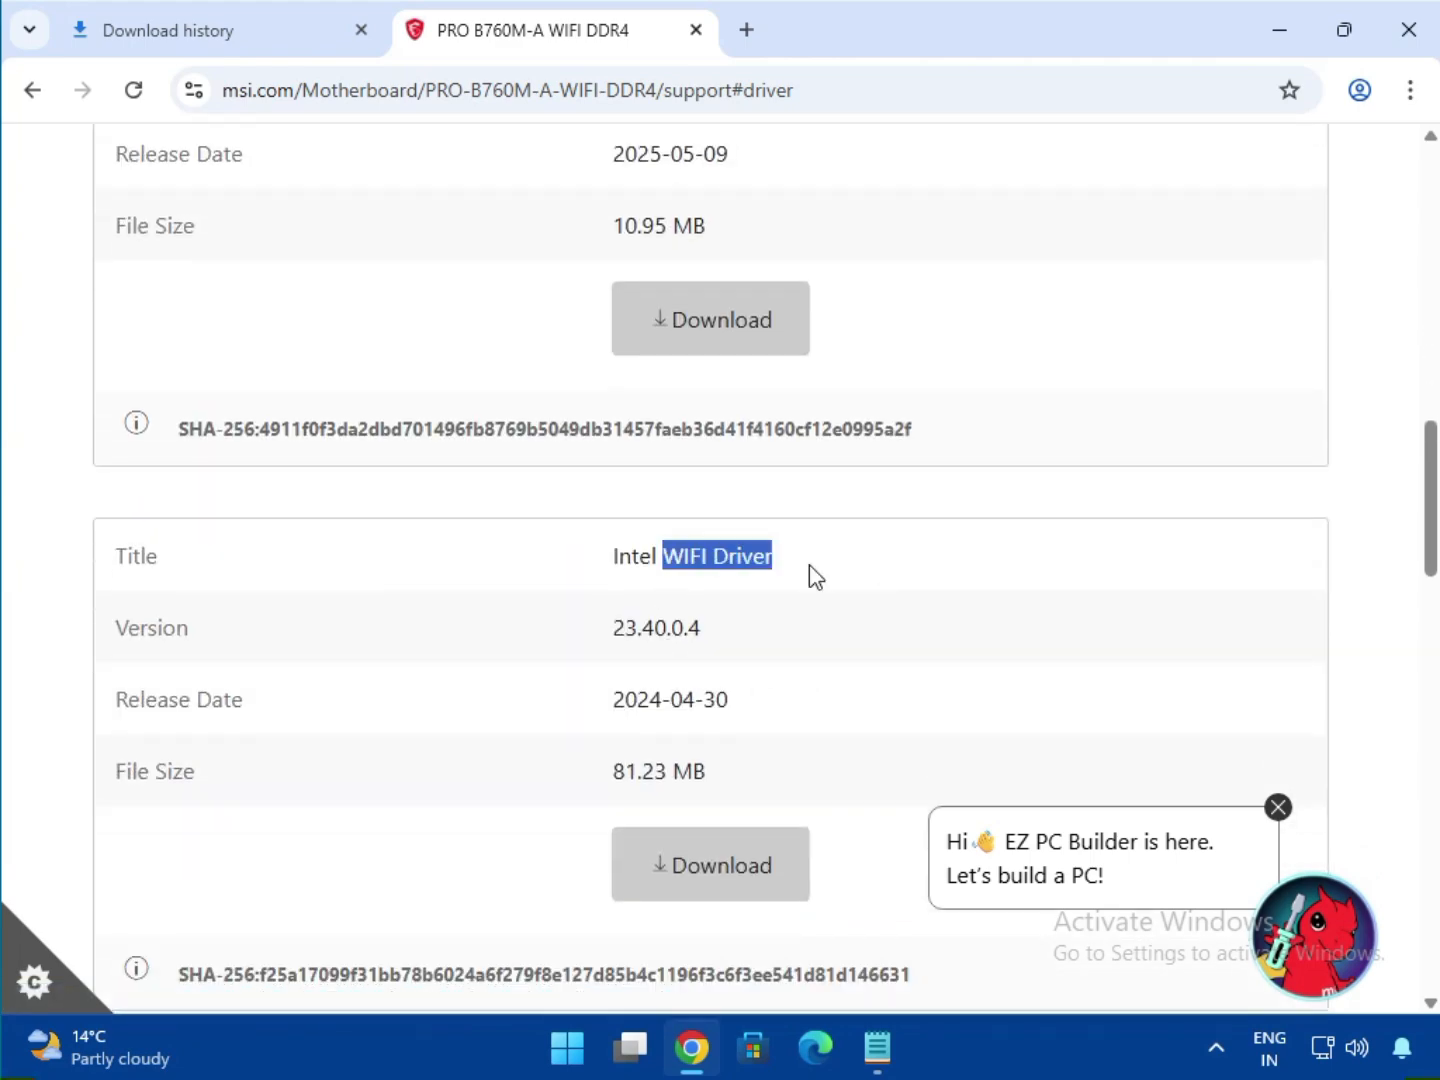
pyautogui.click(700, 852)
# Download the BlueTooth Driver from the LAN Drivers list.
pyautogui.scroll(-4, 975, 760)
pyautogui.scroll(-2, 975, 760)
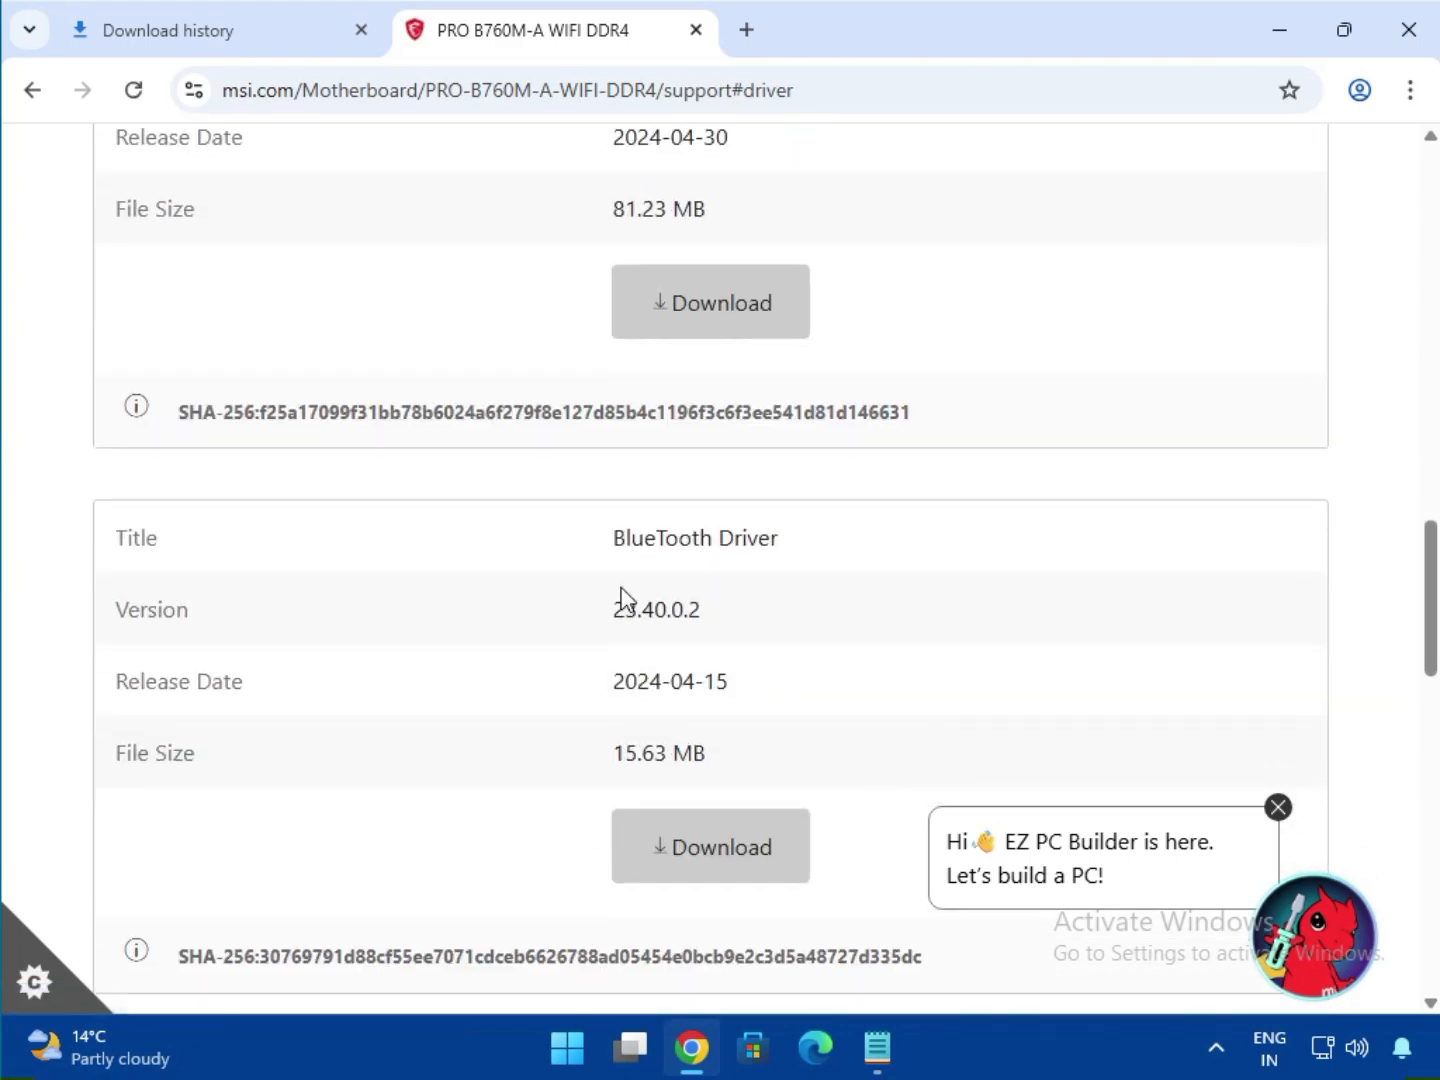
pyautogui.moveTo(618, 540); pyautogui.dragTo(876, 541)
pyautogui.click(733, 842)
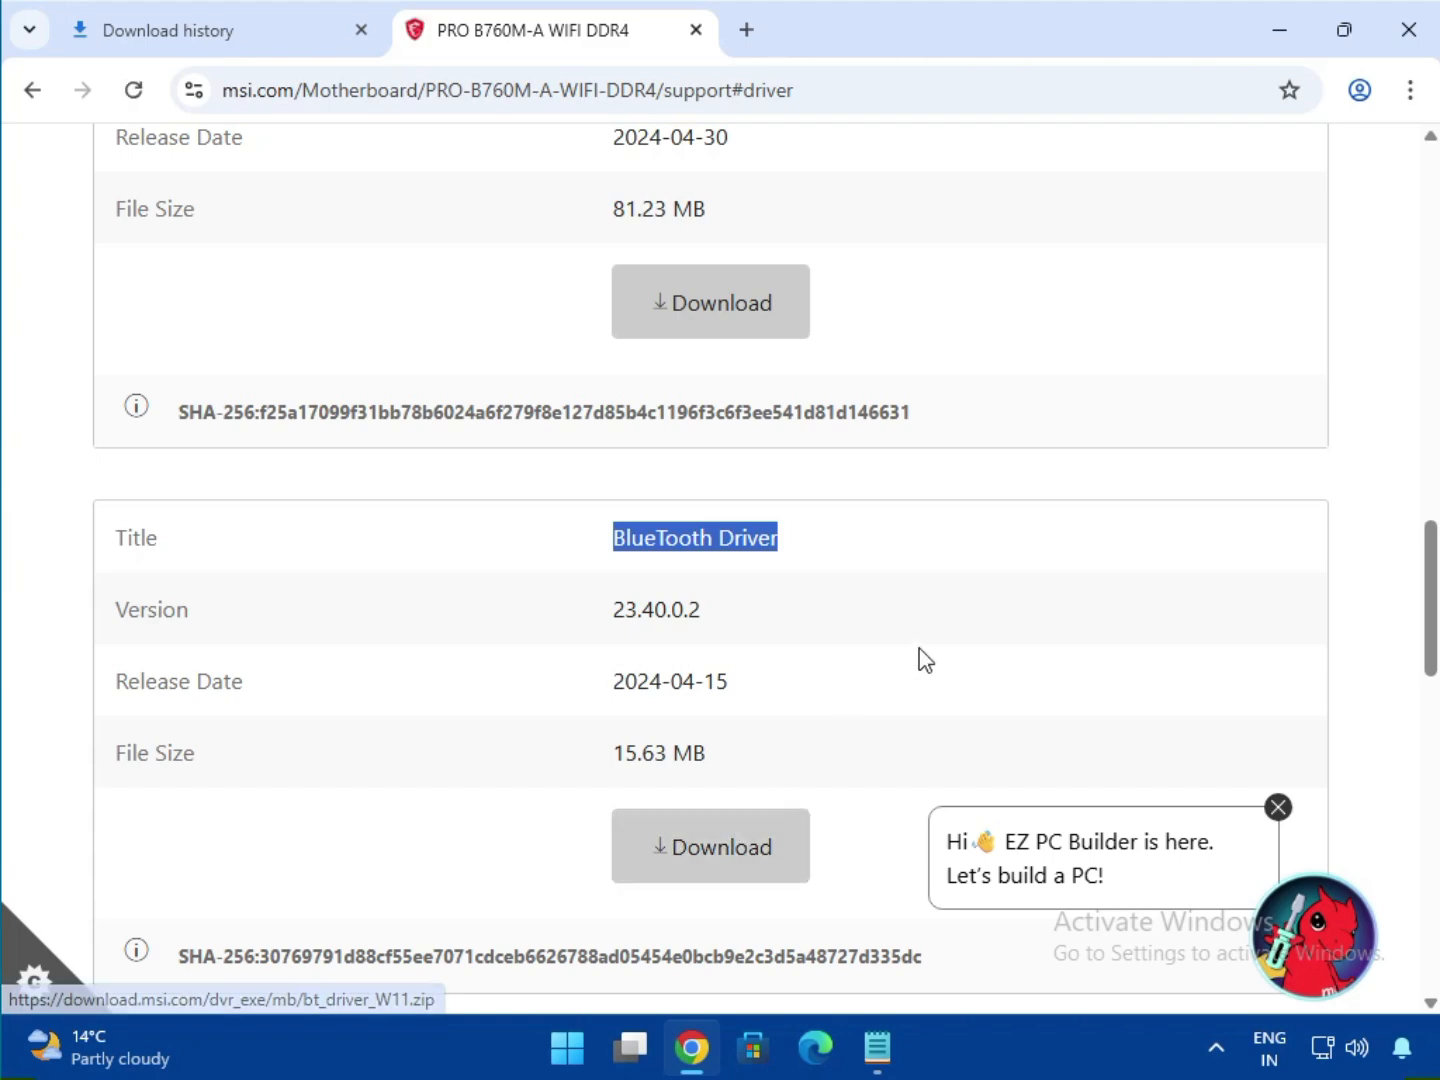
pyautogui.scroll(-3, 920, 660)
pyautogui.scroll(-2, 930, 662)
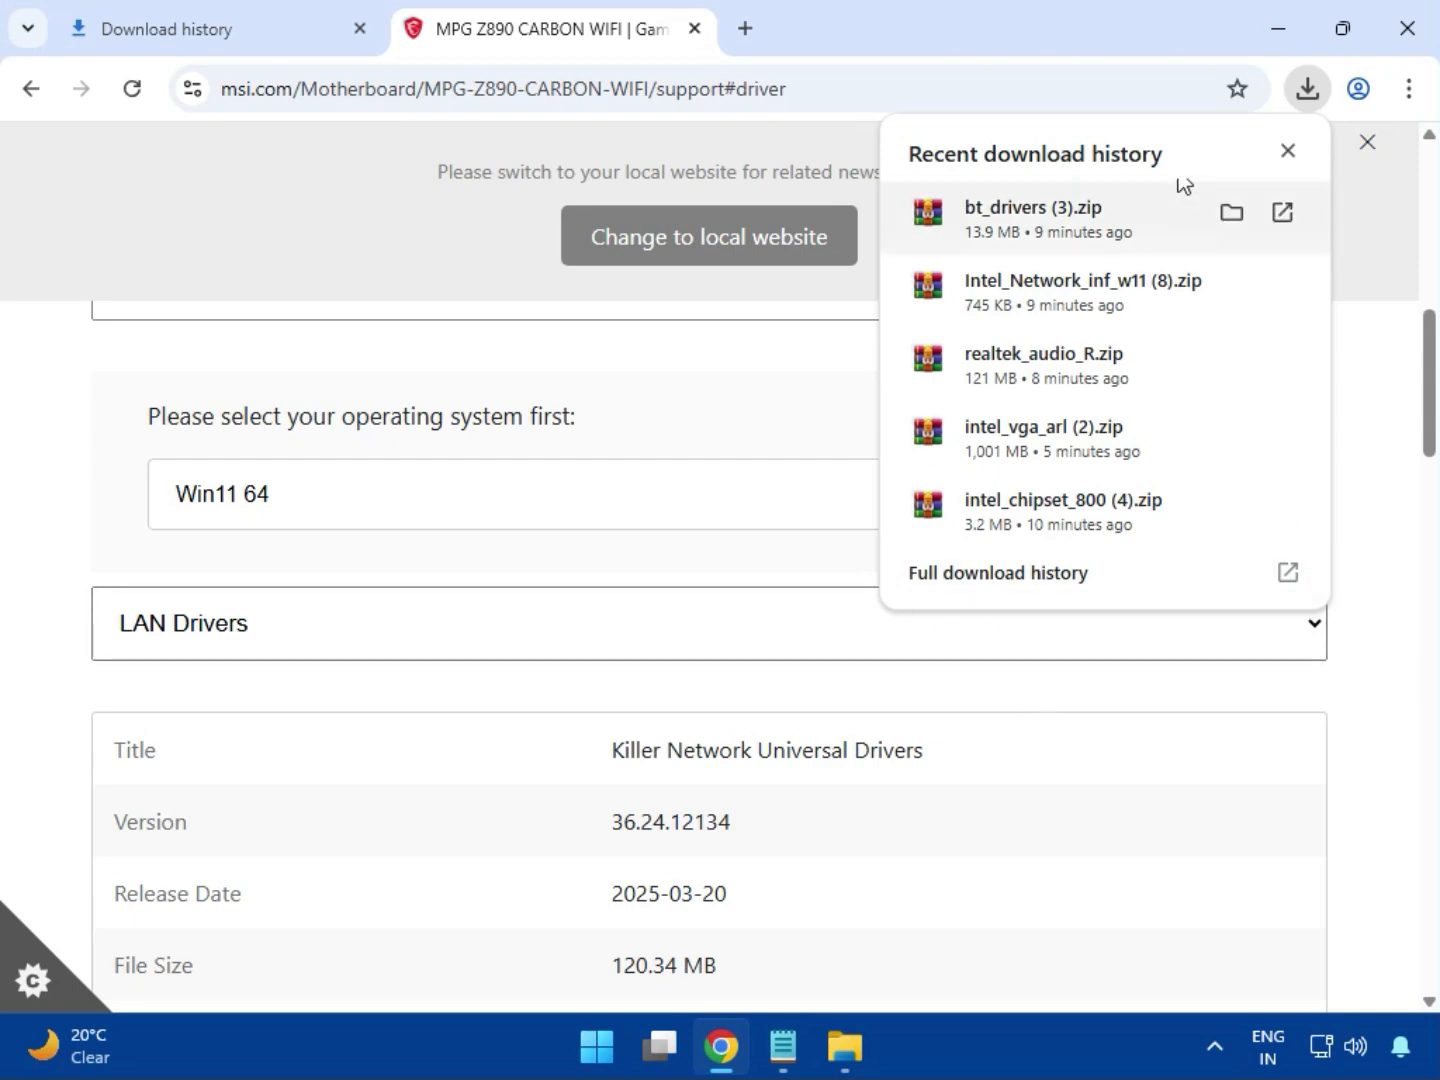
# Open the full download history and show bt_drivers (3).zip in its folder.
pyautogui.click(963, 590)
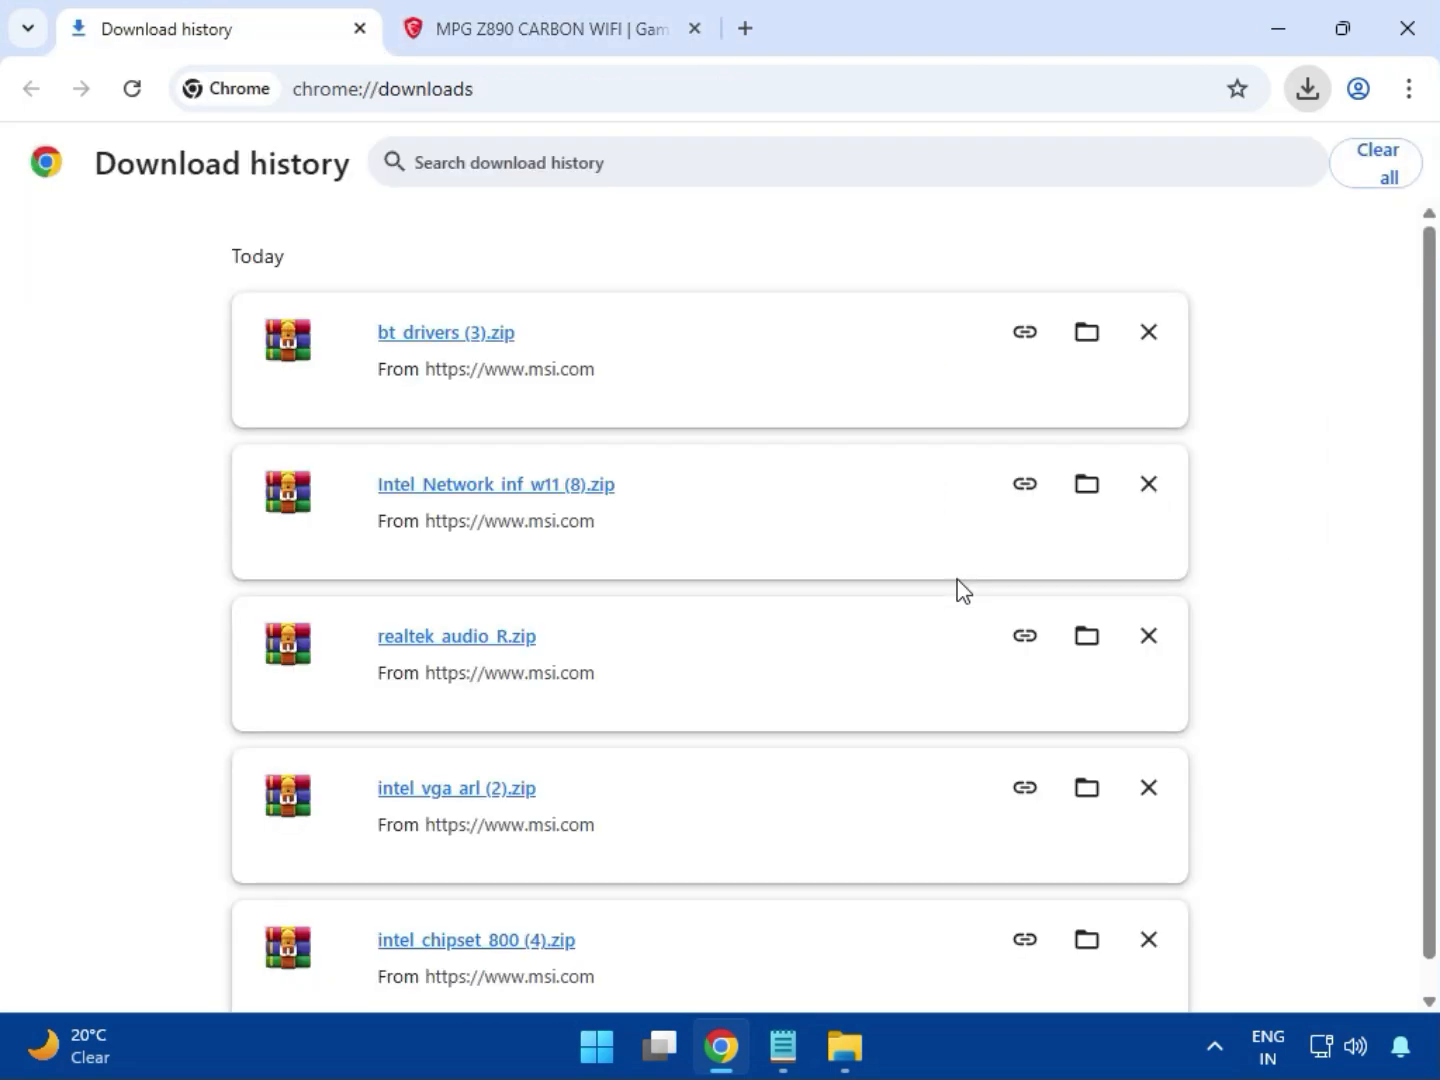
pyautogui.click(1080, 333)
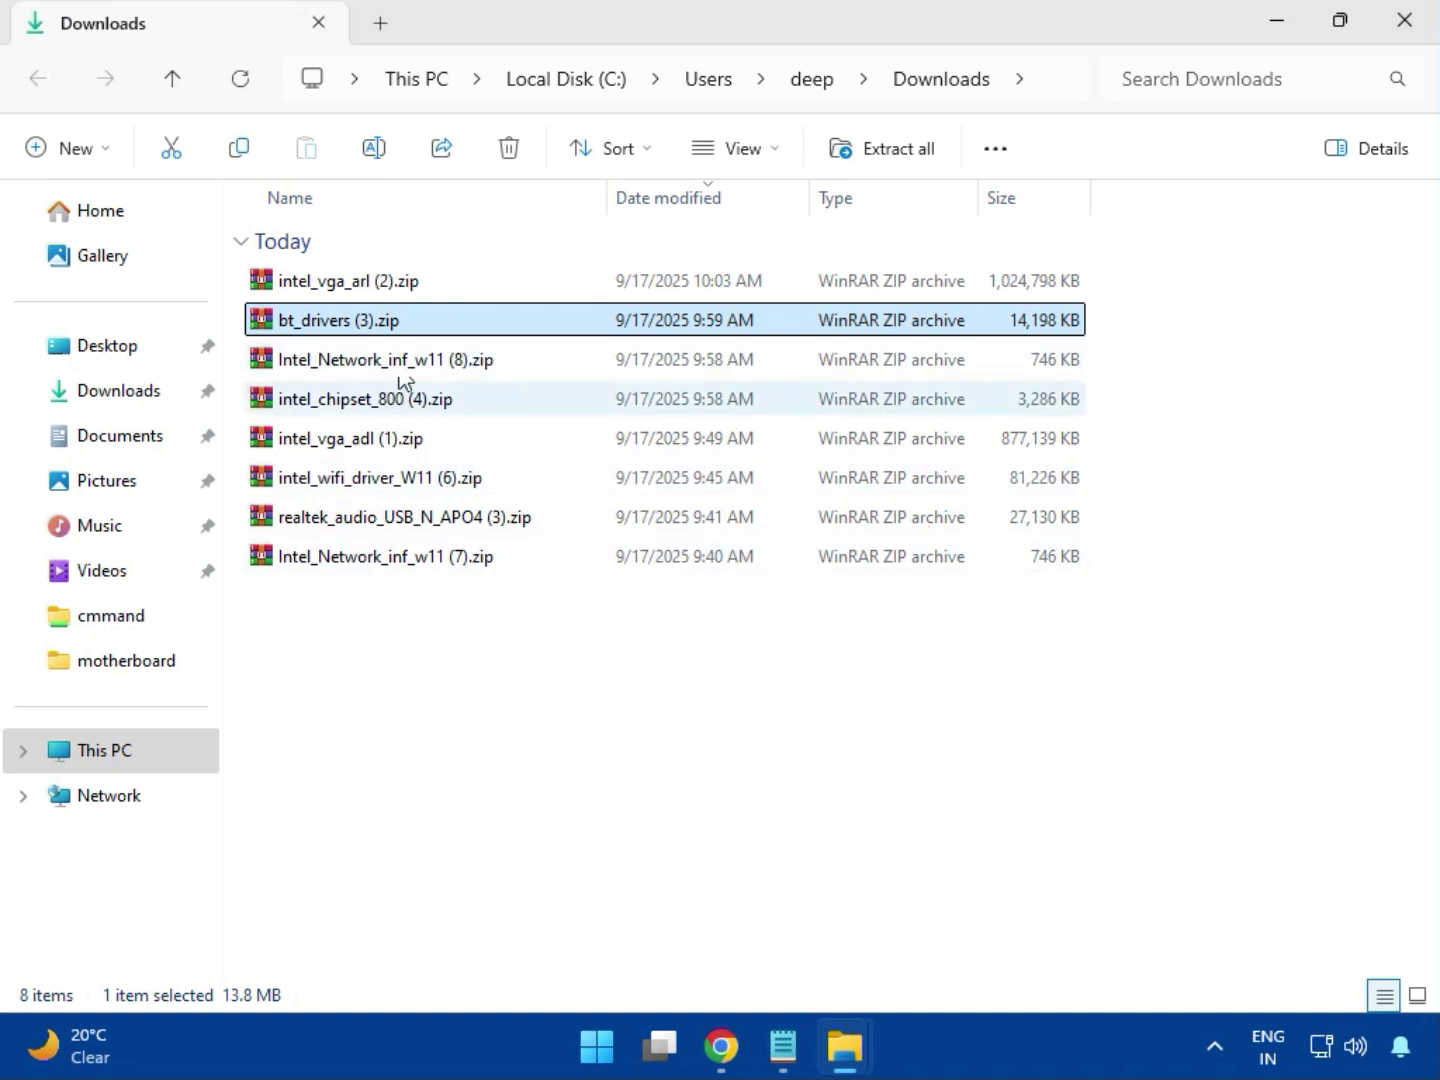
# Open the archive intel_vga_arl (2).zip, dismiss the WinRAR purchase notice, and enter the Intel VGA Driver_32.0.101.6629 folder.
pyautogui.click(400, 298)
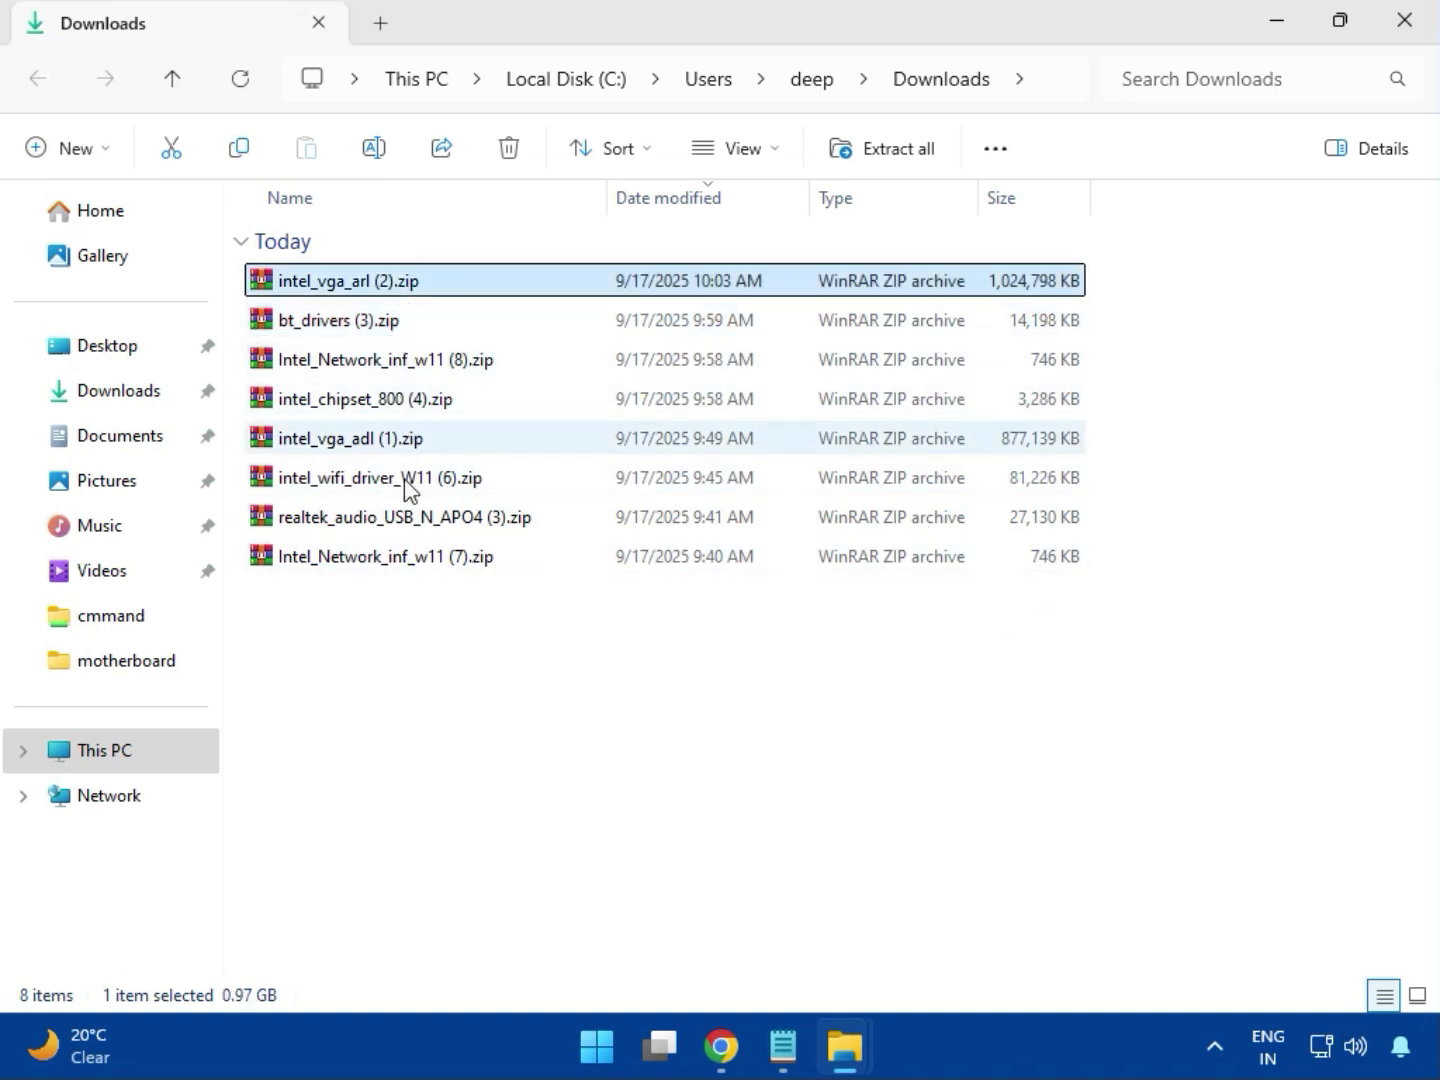
pyautogui.doubleClick(395, 285)
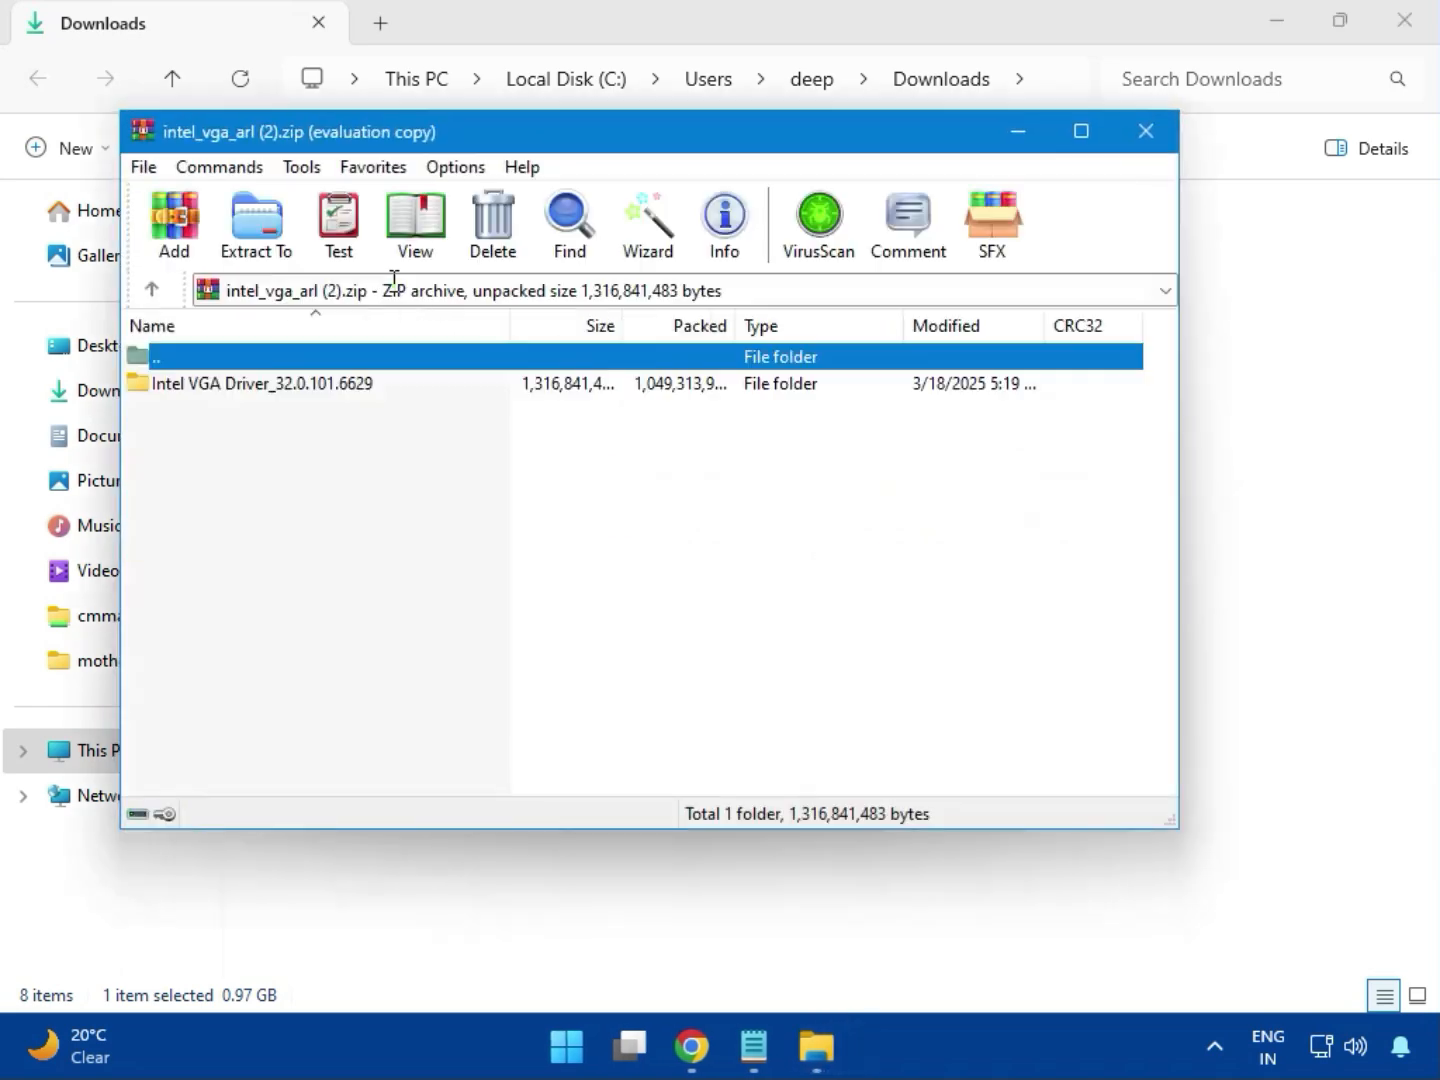
pyautogui.click(257, 390)
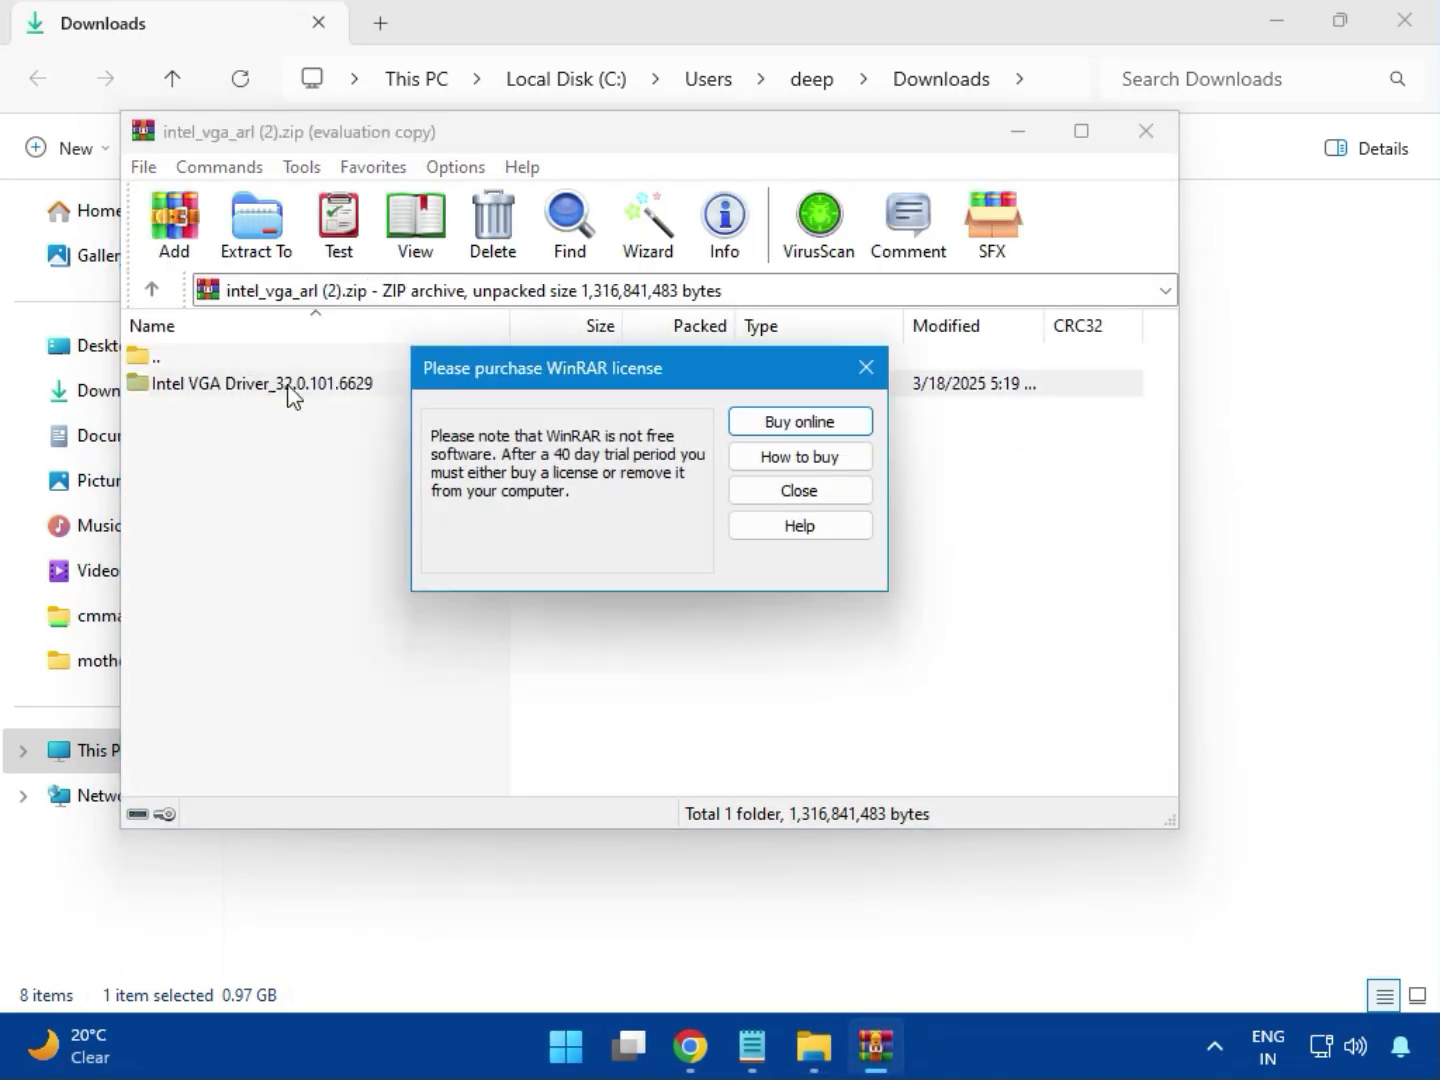
pyautogui.click(863, 369)
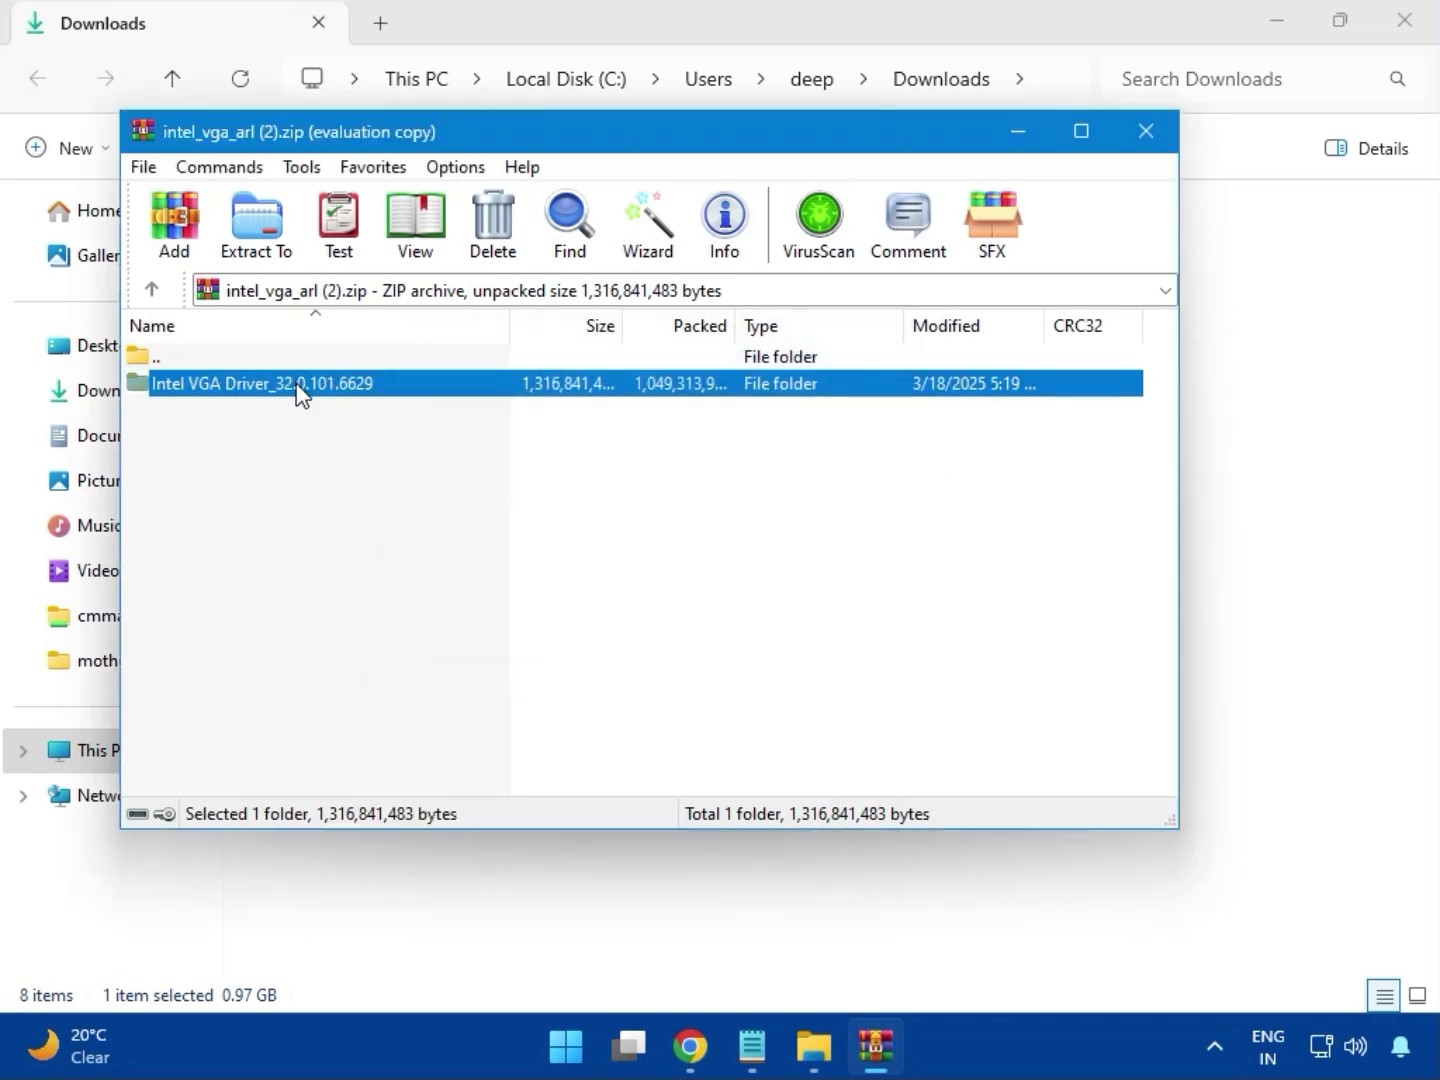
pyautogui.doubleClick(301, 385)
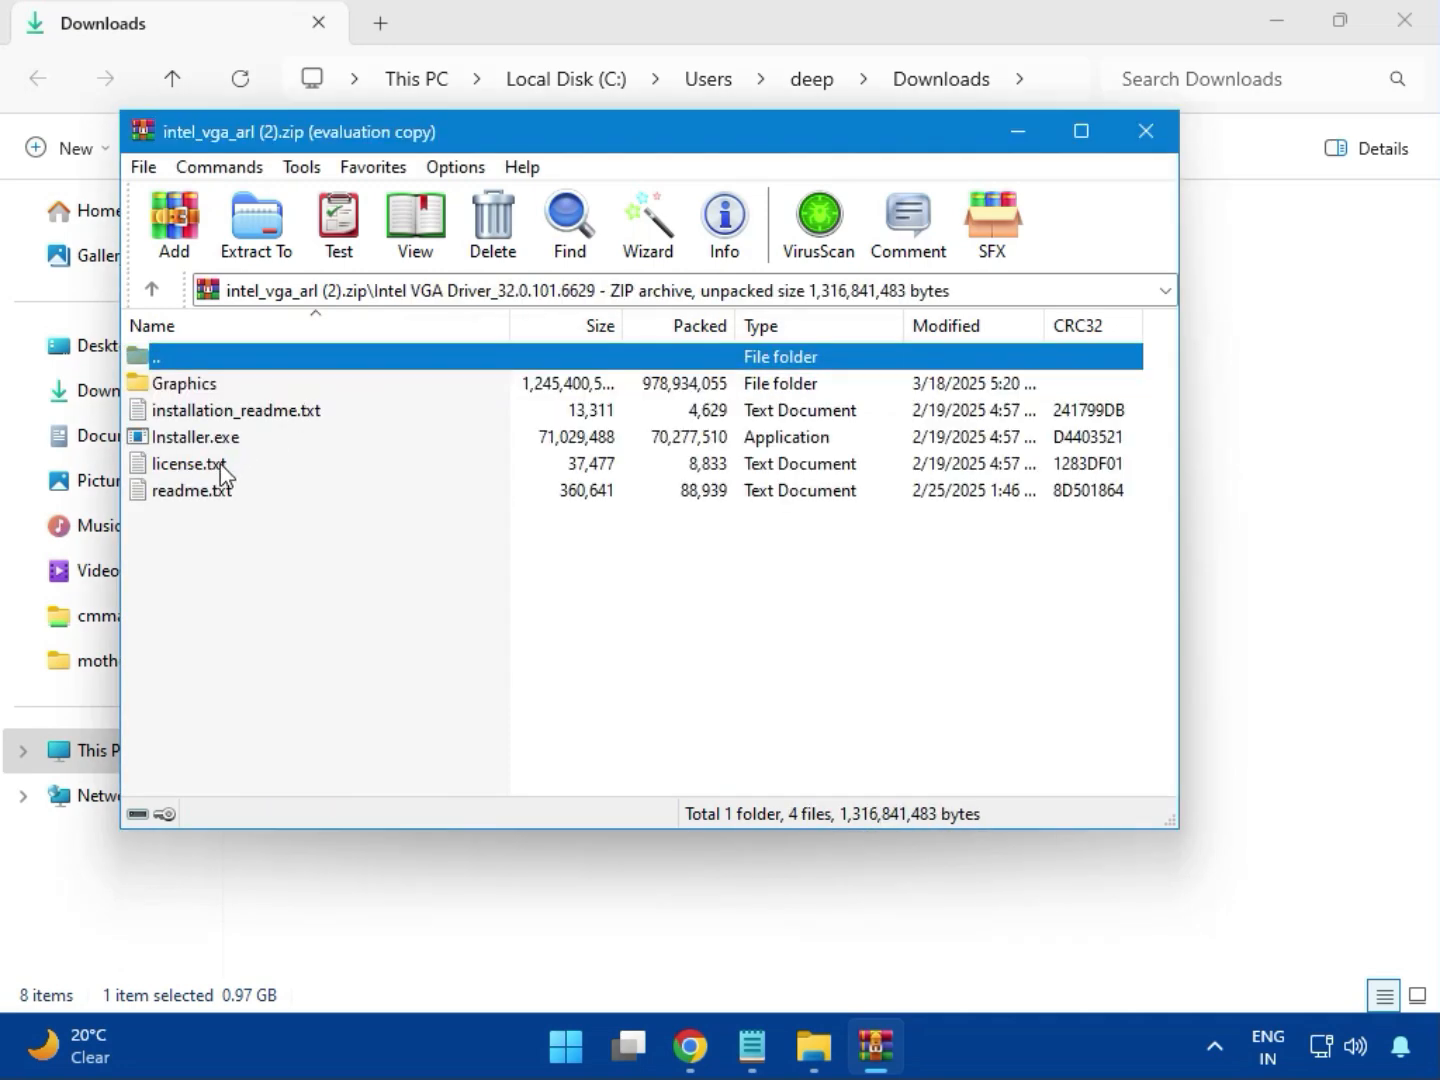
# Try to install the Intel graphics driver with Installer.exe, allowing it to make changes, and close the installer and archive.
pyautogui.click(243, 445)
pyautogui.doubleClick(282, 440)
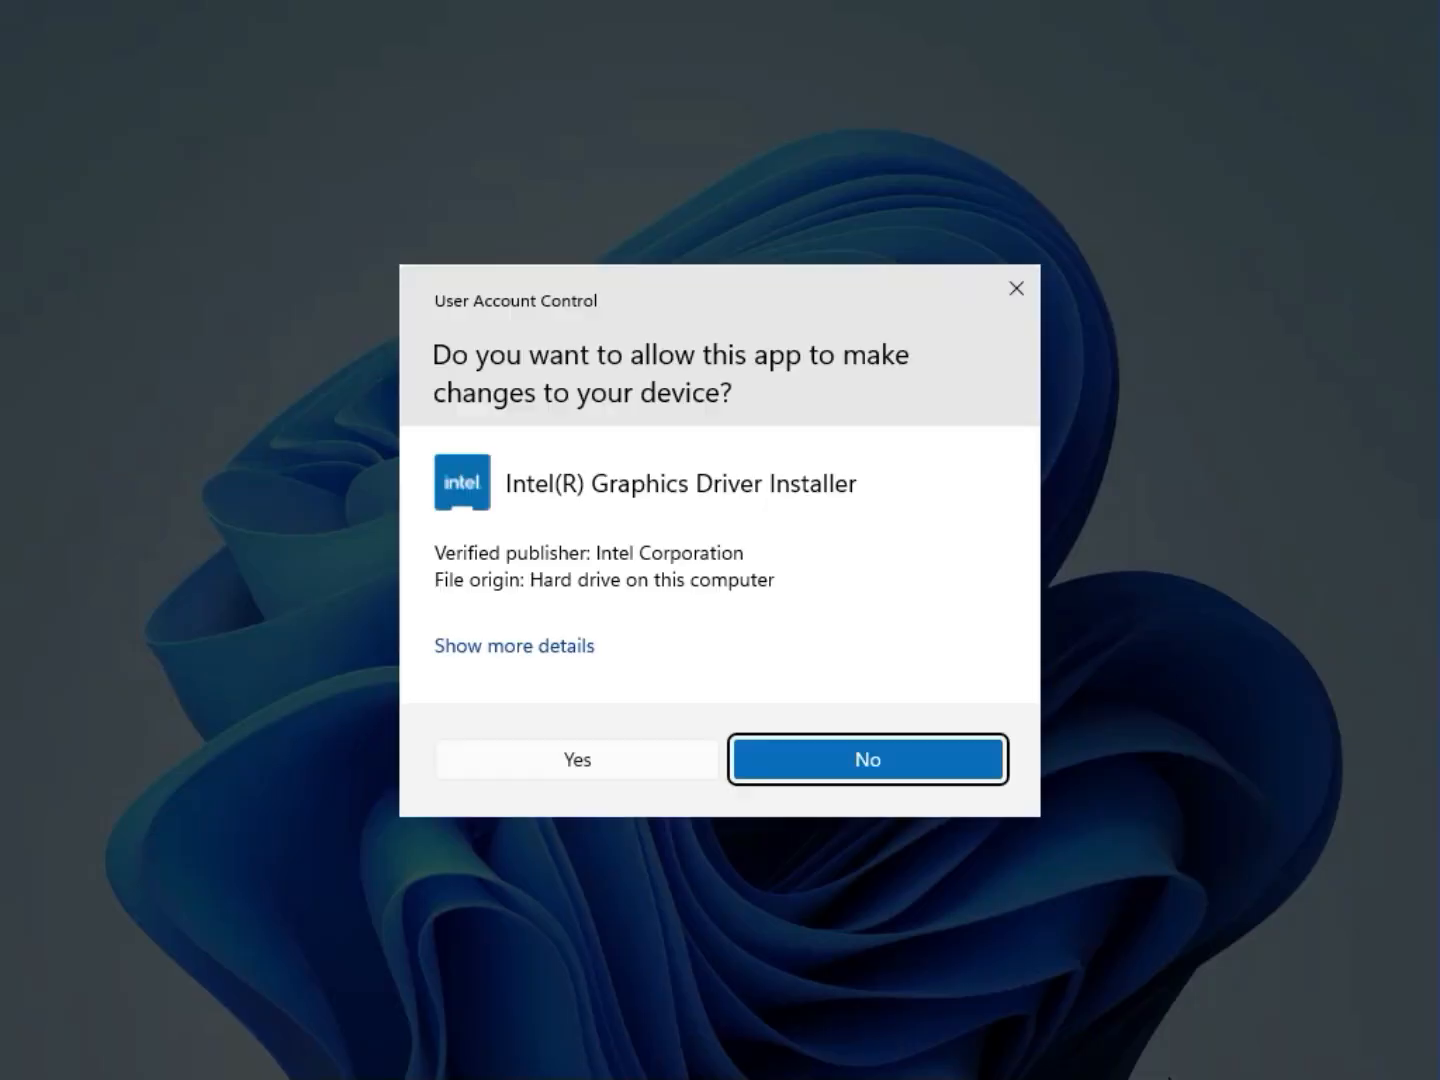
pyautogui.click(554, 757)
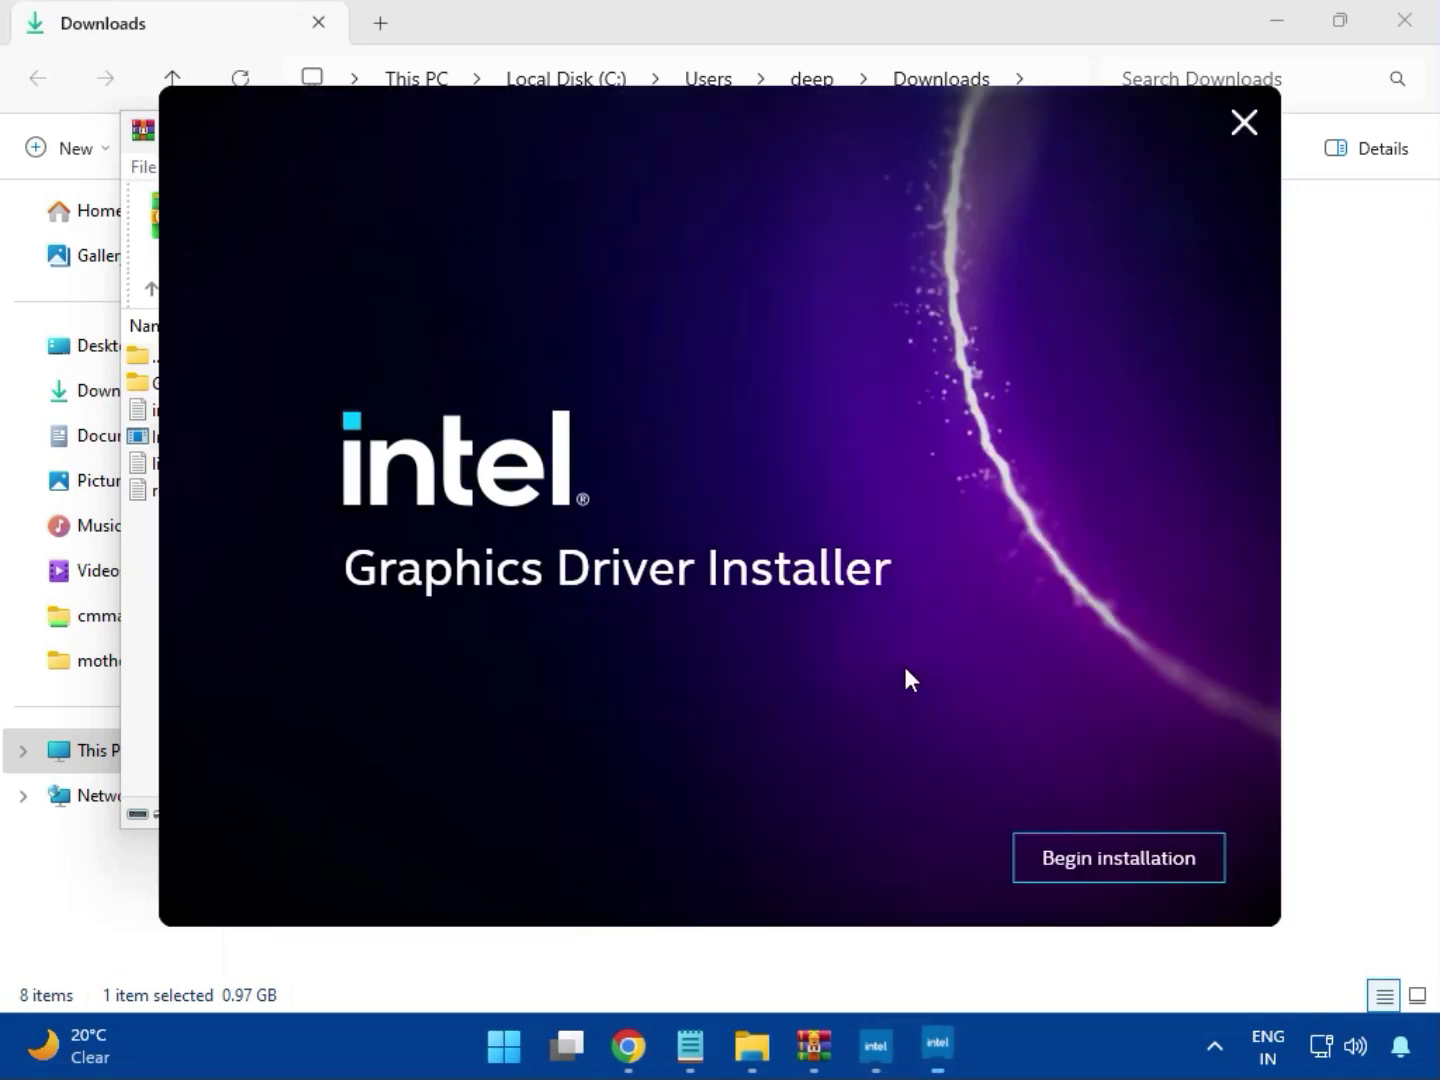
pyautogui.click(1099, 857)
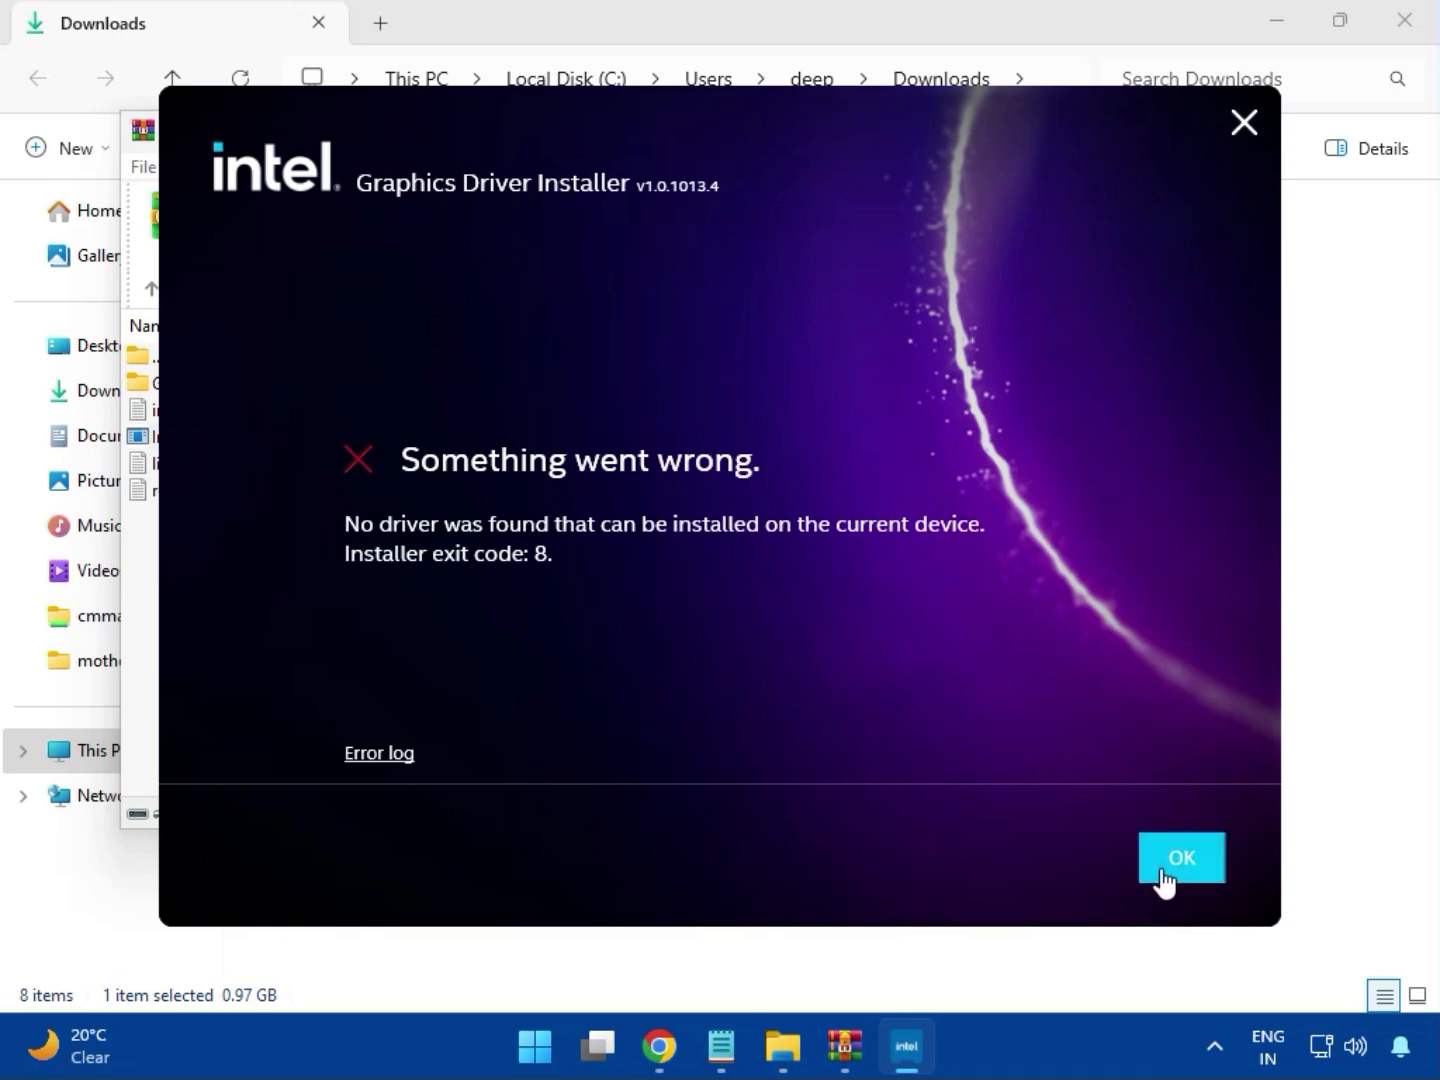
pyautogui.click(1160, 878)
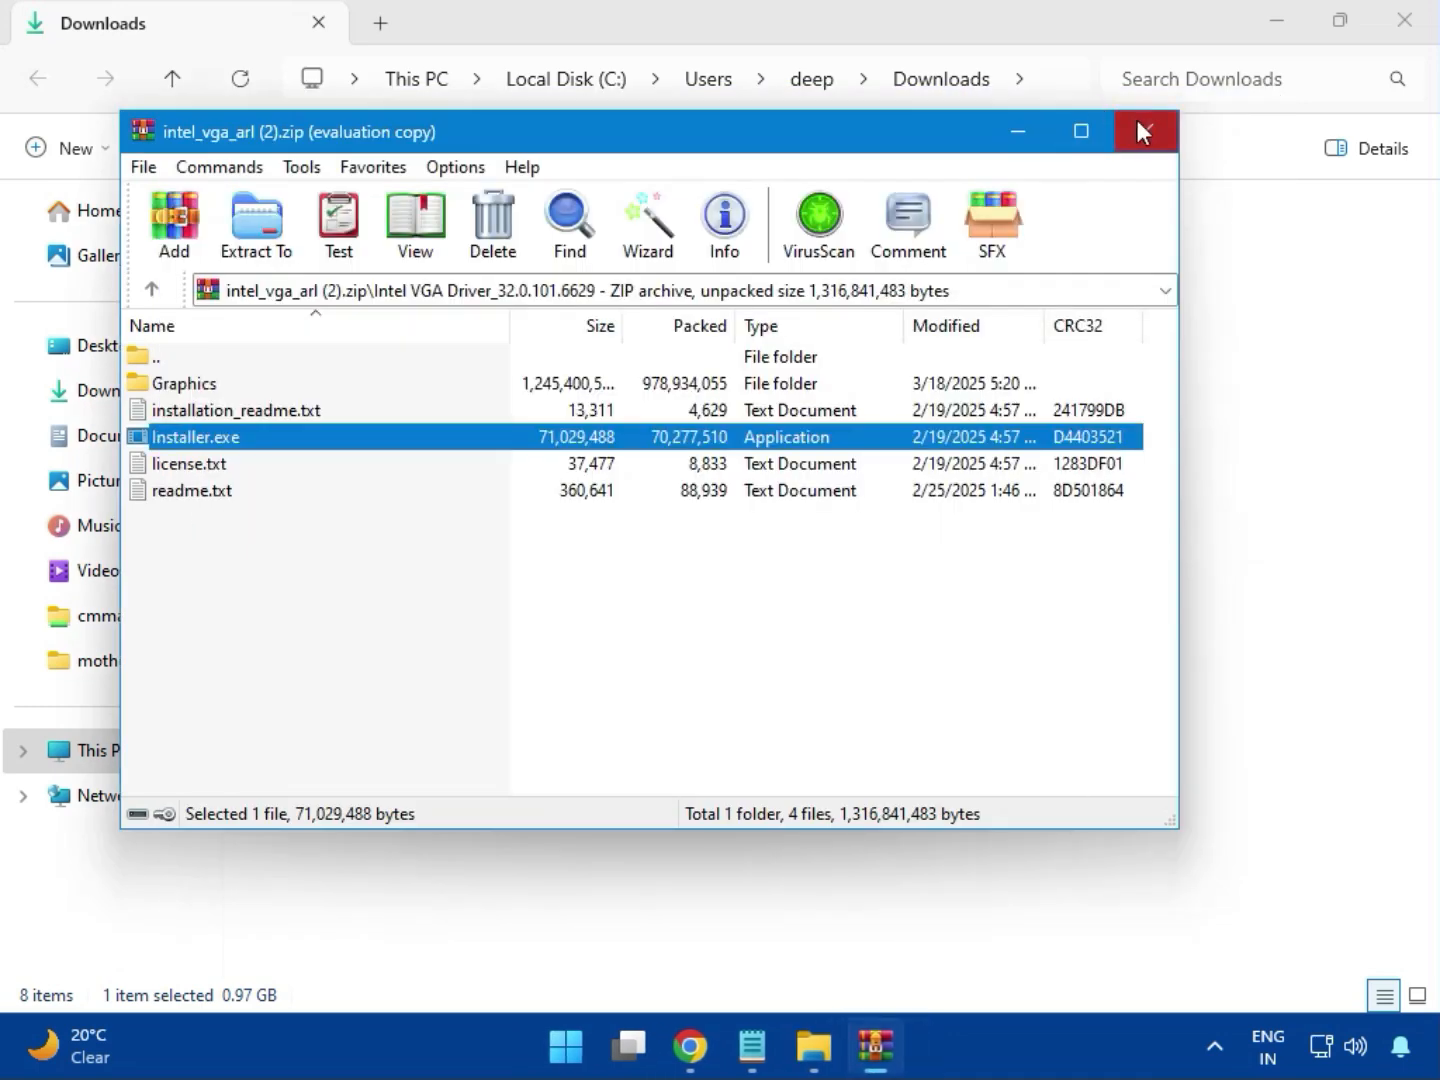
pyautogui.click(1138, 125)
# Open the archive bt_drivers (3).zip and enter its Intel BlueTooth Driver_23.70.0.2 folder.
pyautogui.click(279, 330)
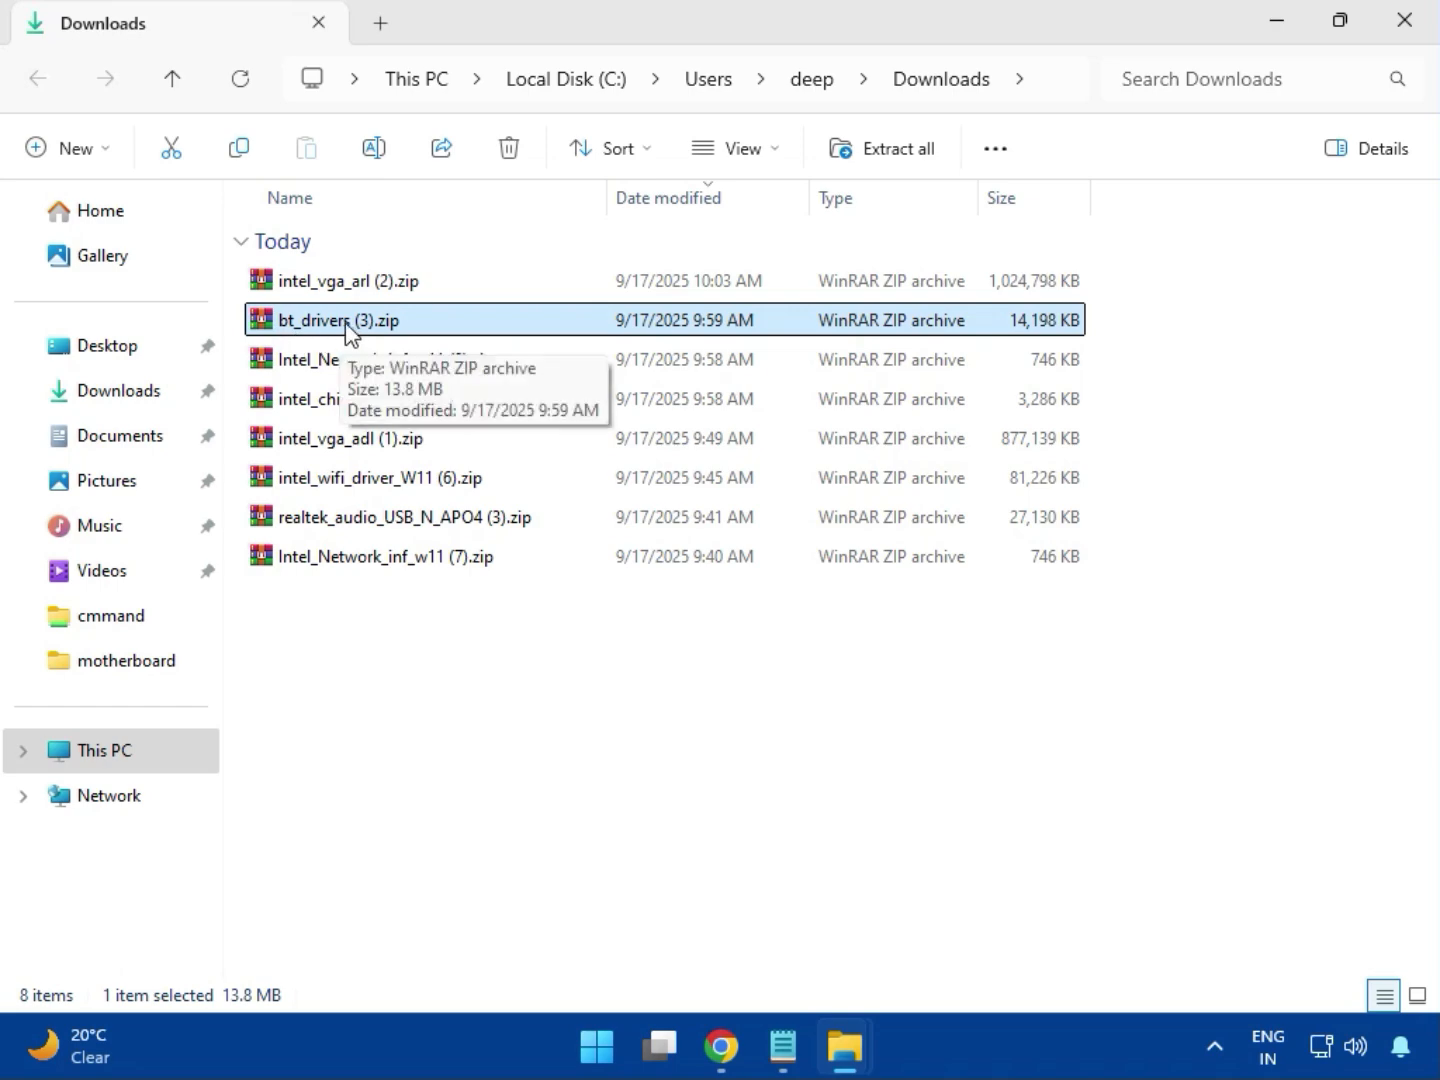
pyautogui.doubleClick(345, 330)
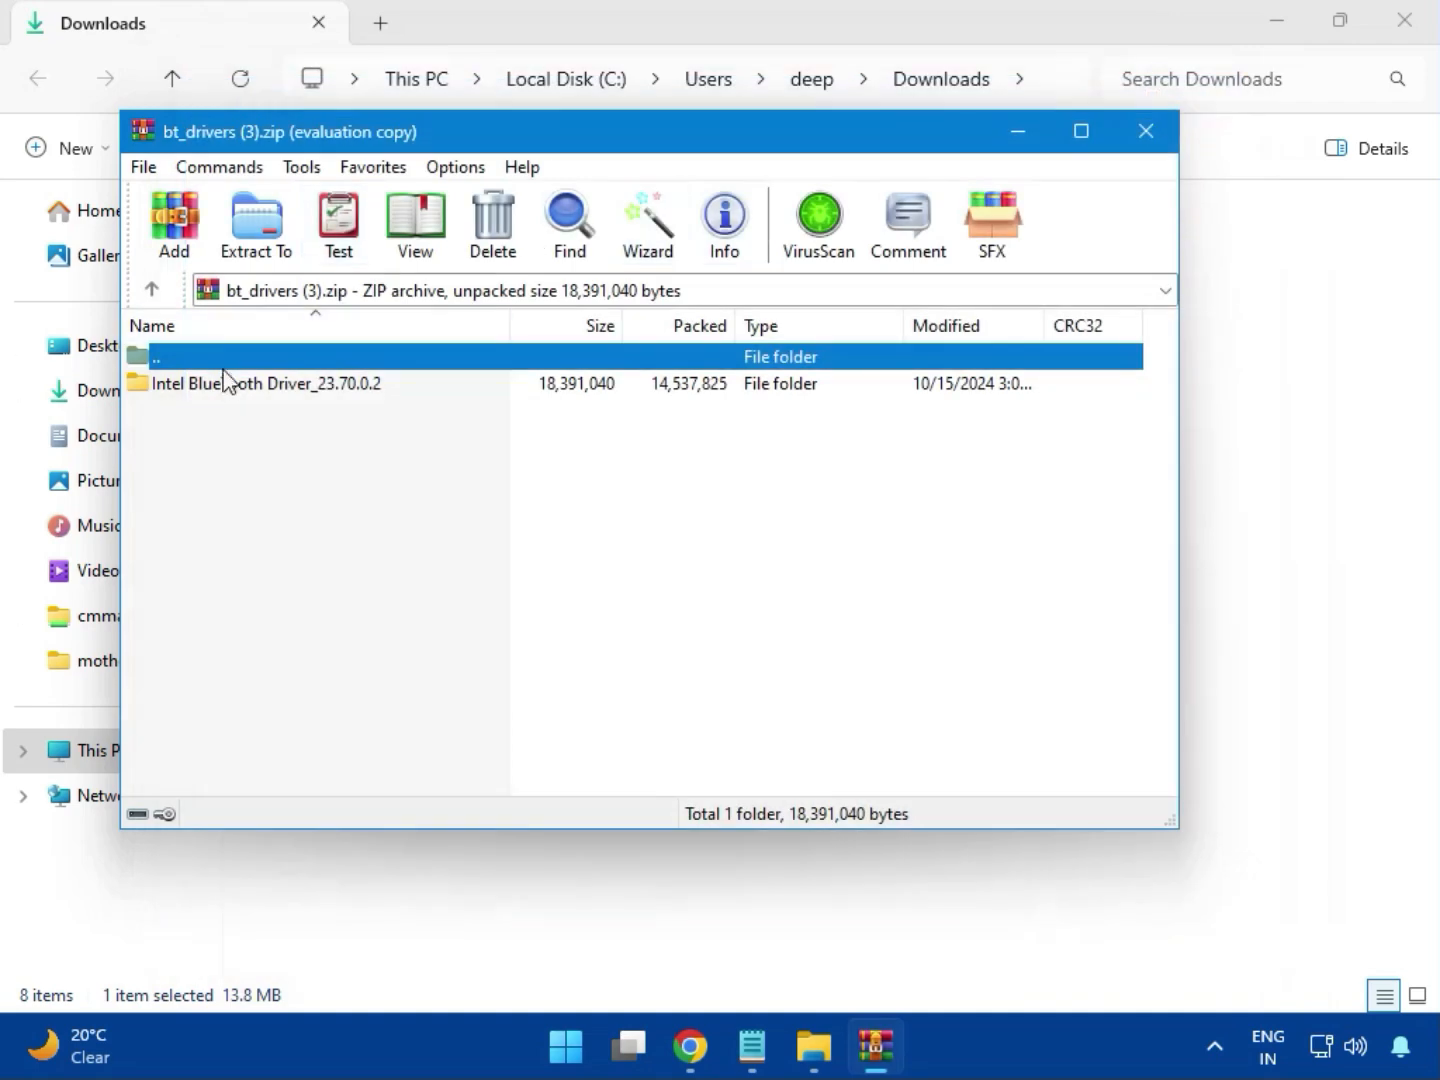
pyautogui.click(165, 386)
pyautogui.doubleClick(267, 388)
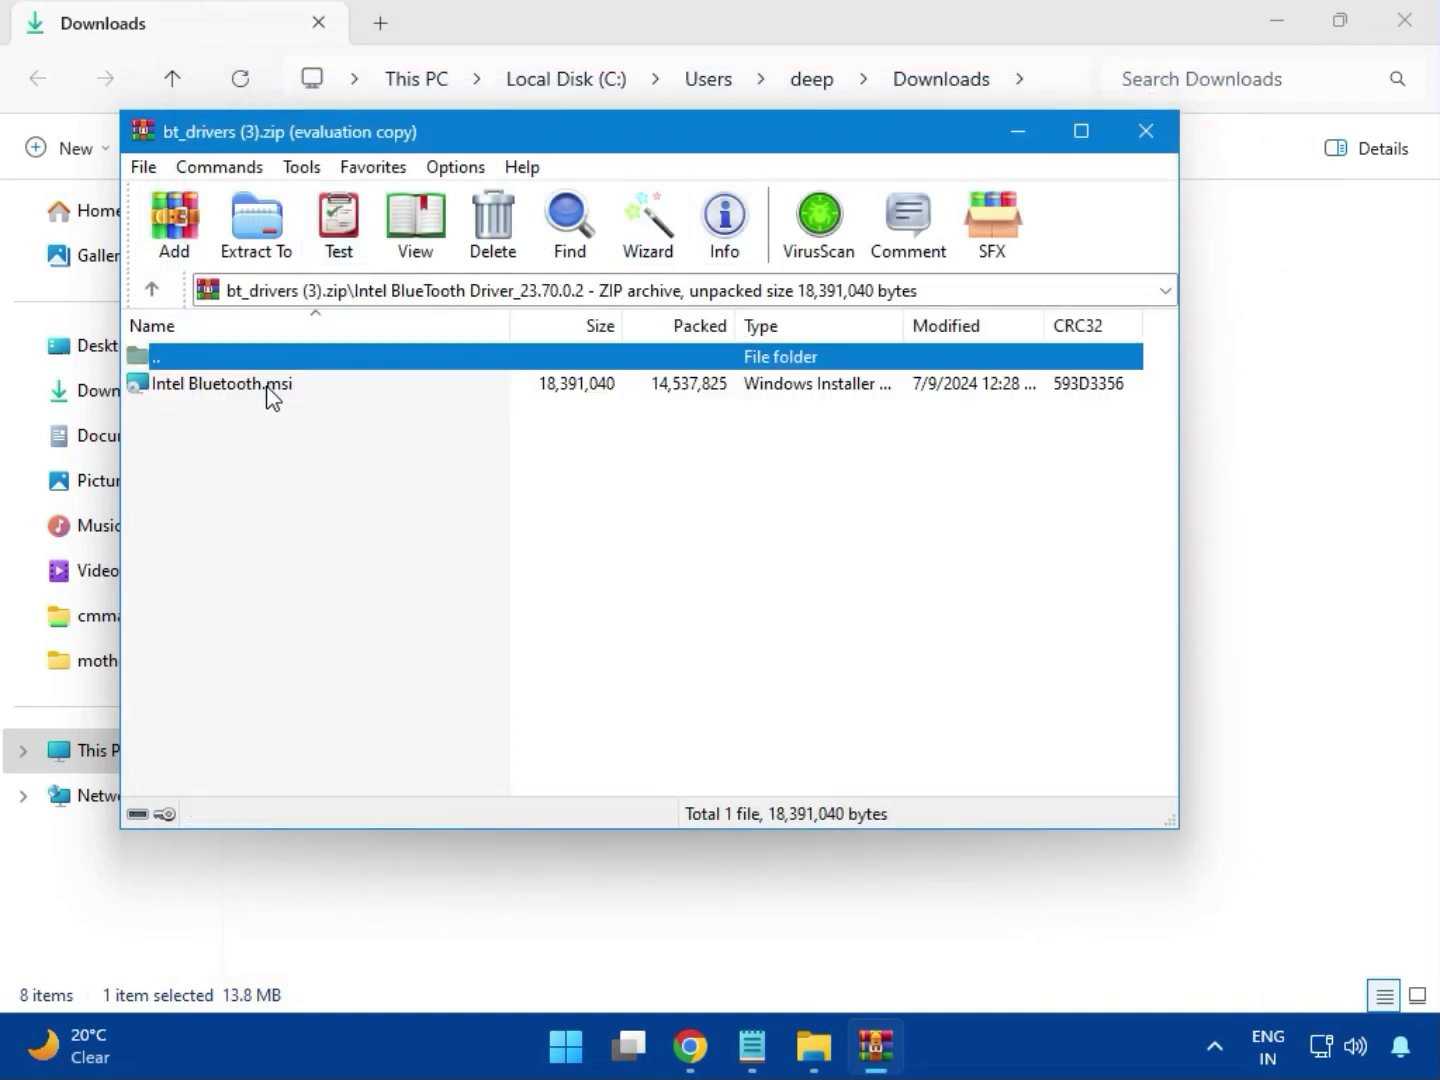
# Install Intel Wireless Bluetooth from Intel Bluetooth.msi, accepting the license and using the Typical setup, and close the wizard and archive.
pyautogui.doubleClick(240, 386)
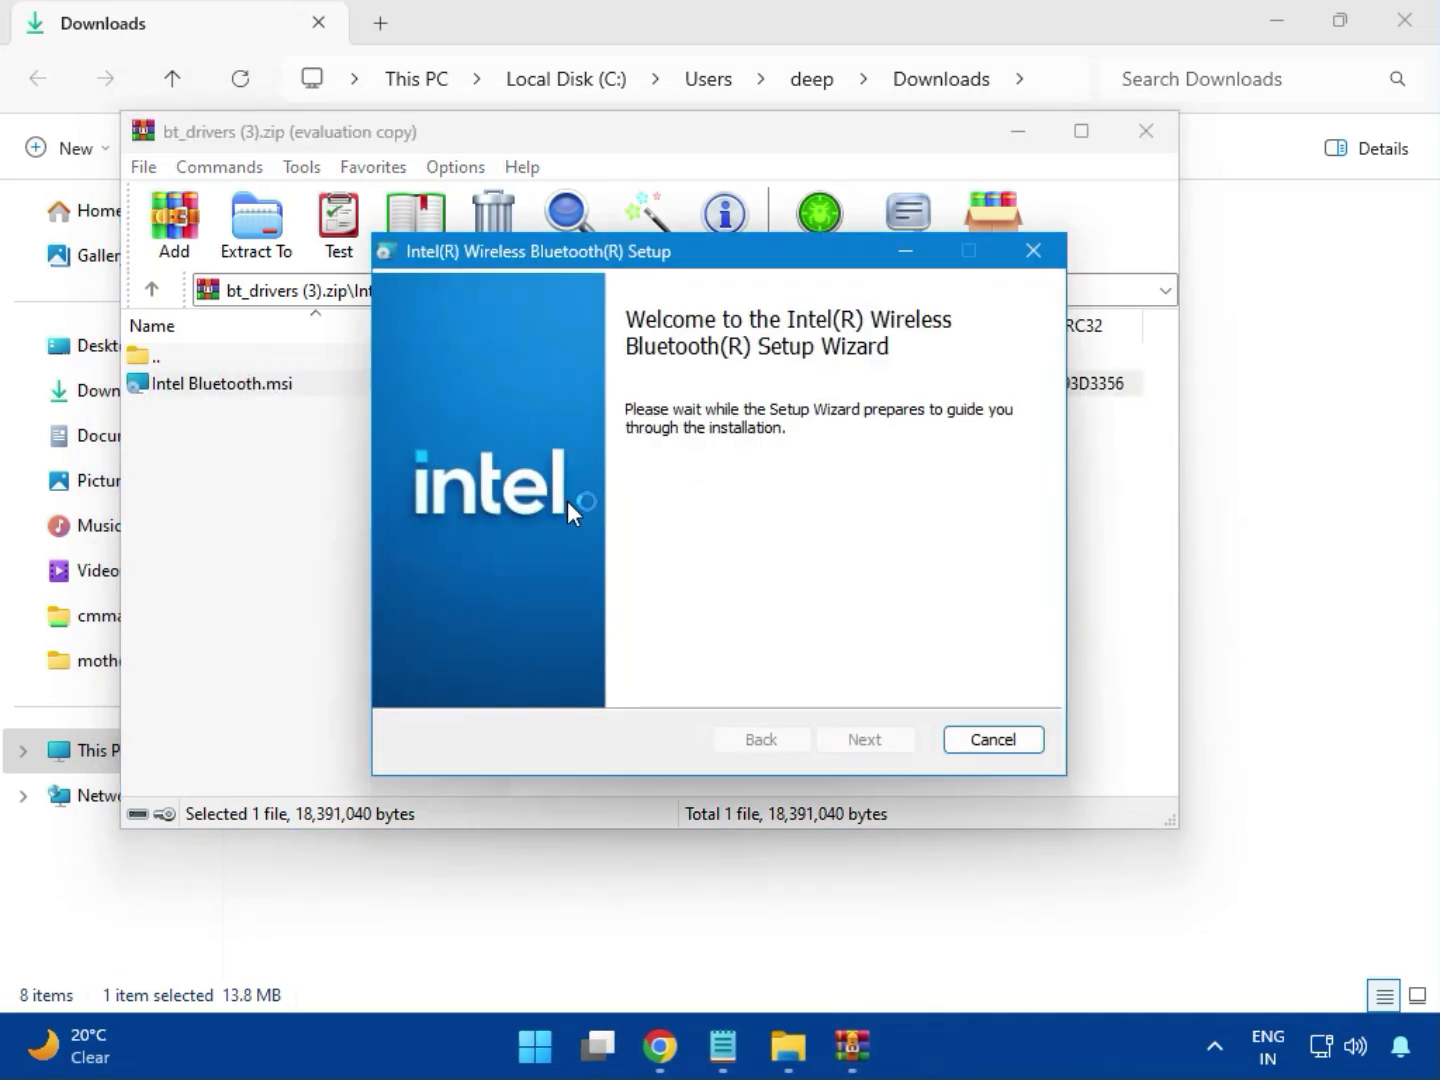
pyautogui.click(866, 739)
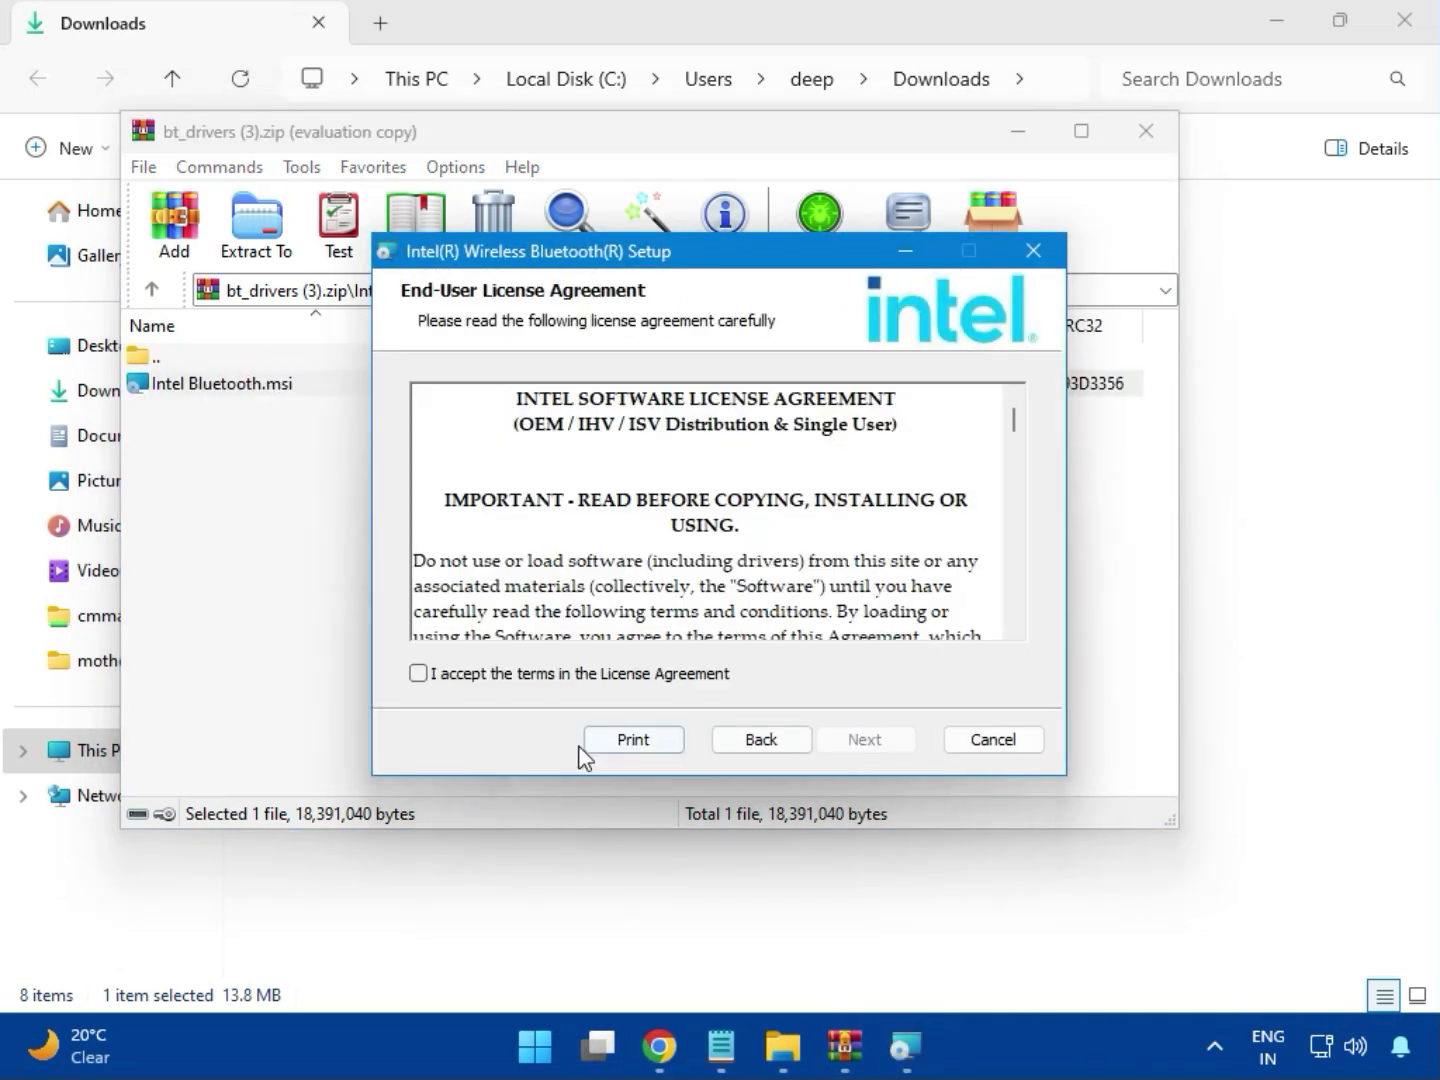
pyautogui.click(507, 688)
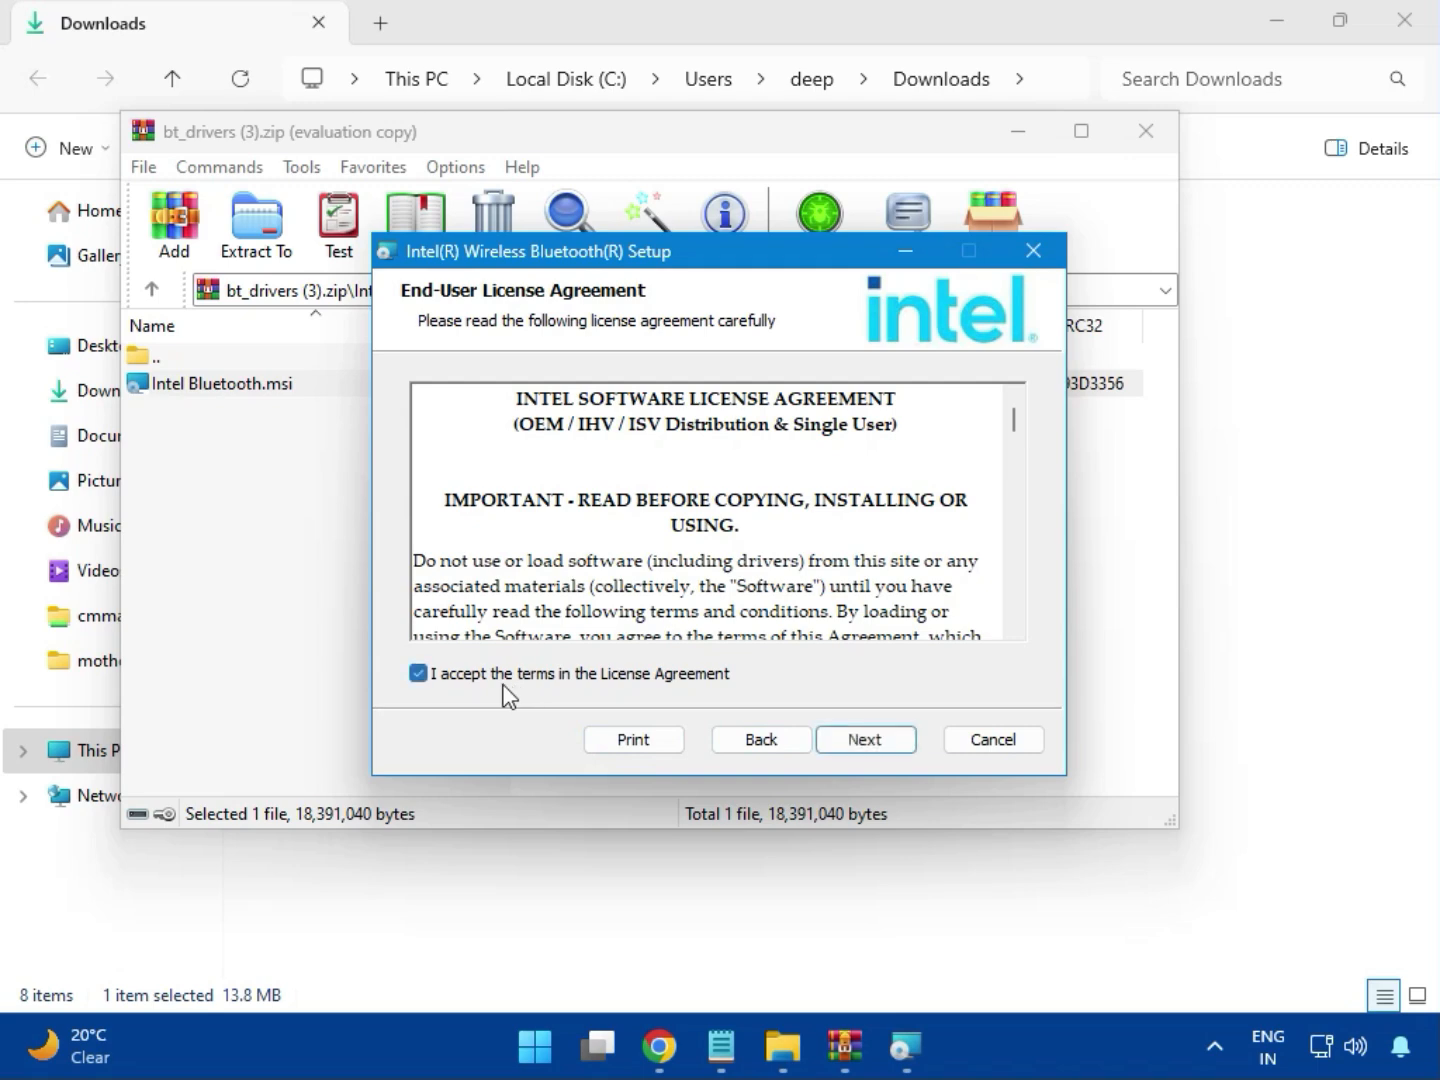
pyautogui.click(856, 739)
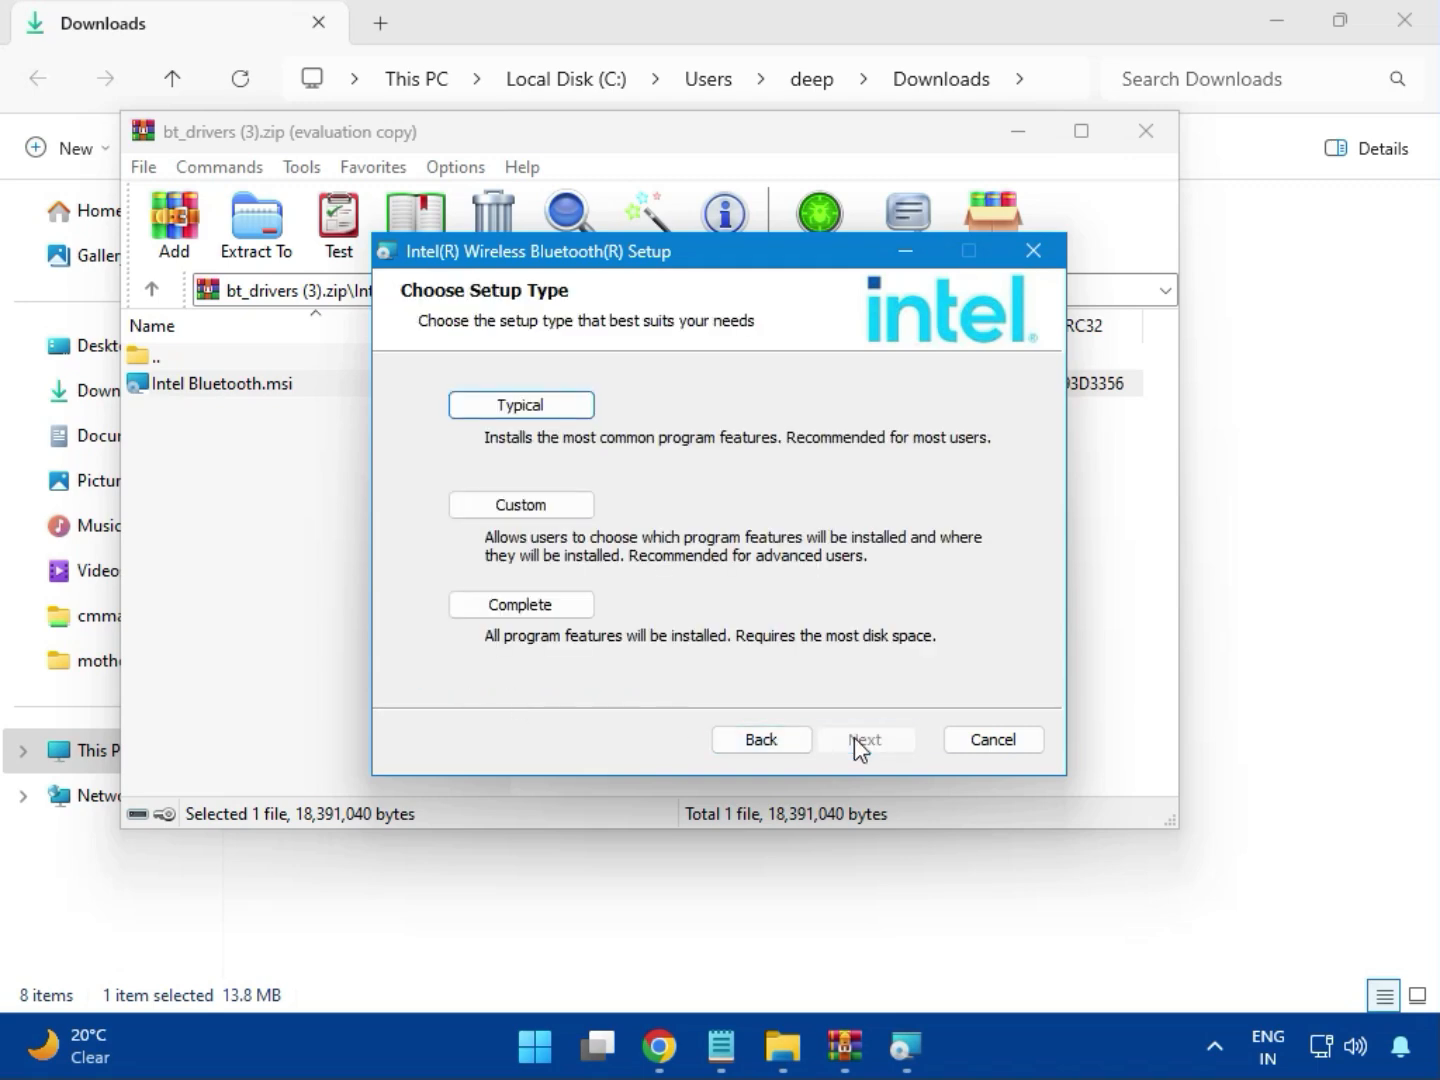
pyautogui.click(495, 408)
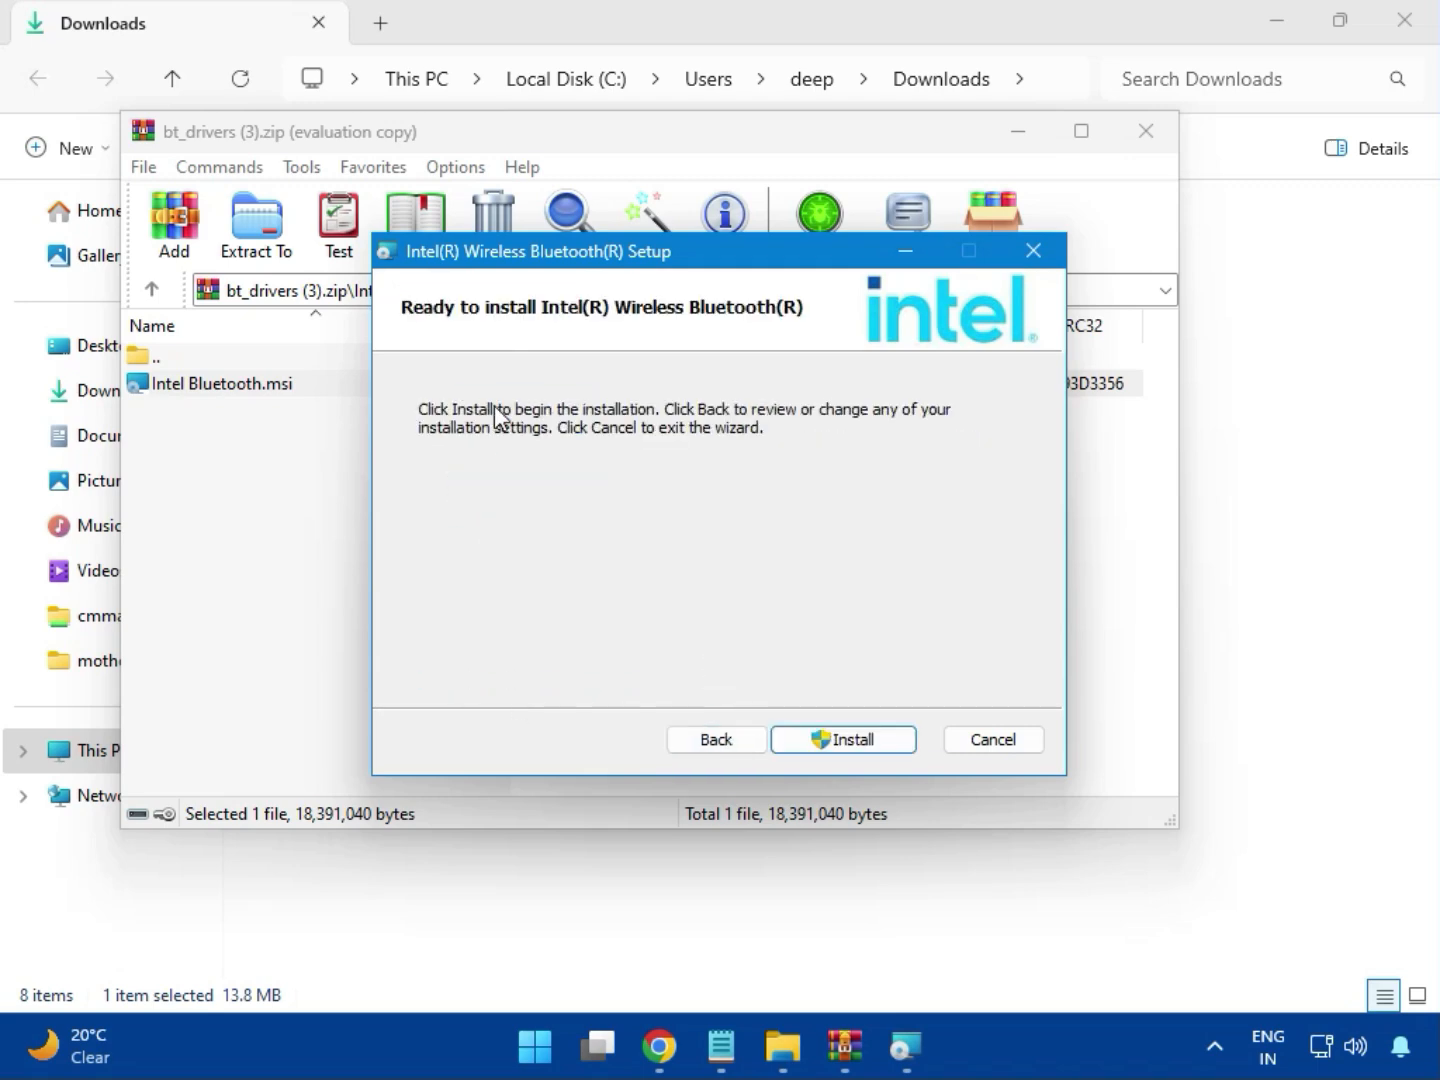
pyautogui.click(828, 739)
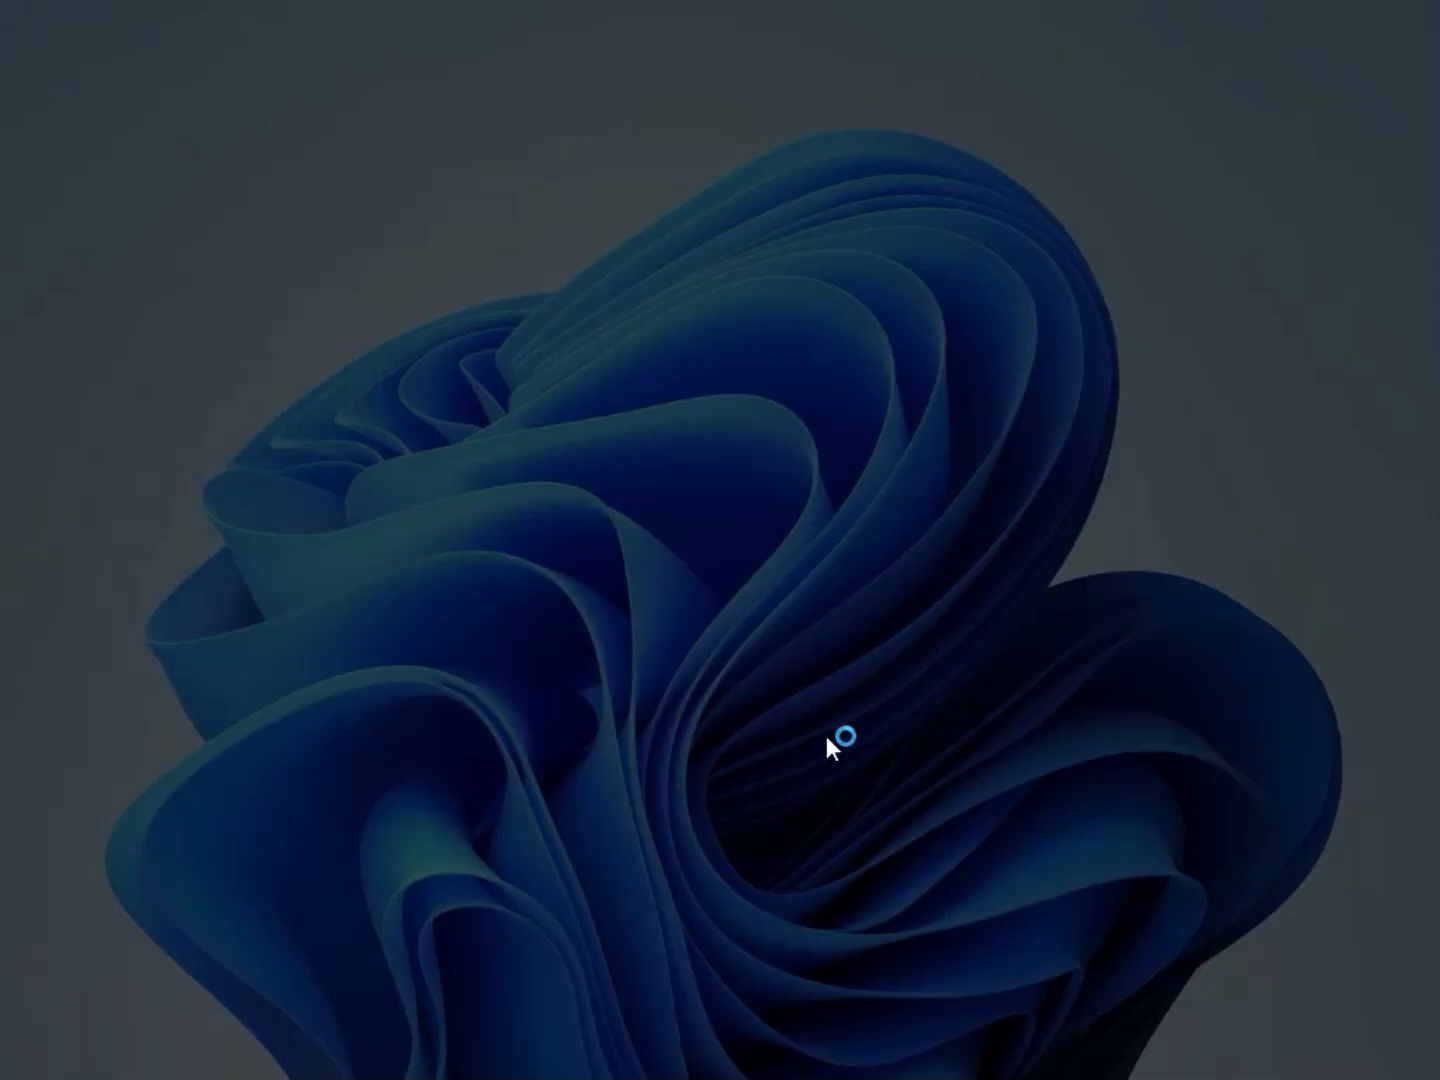
pyautogui.click(555, 747)
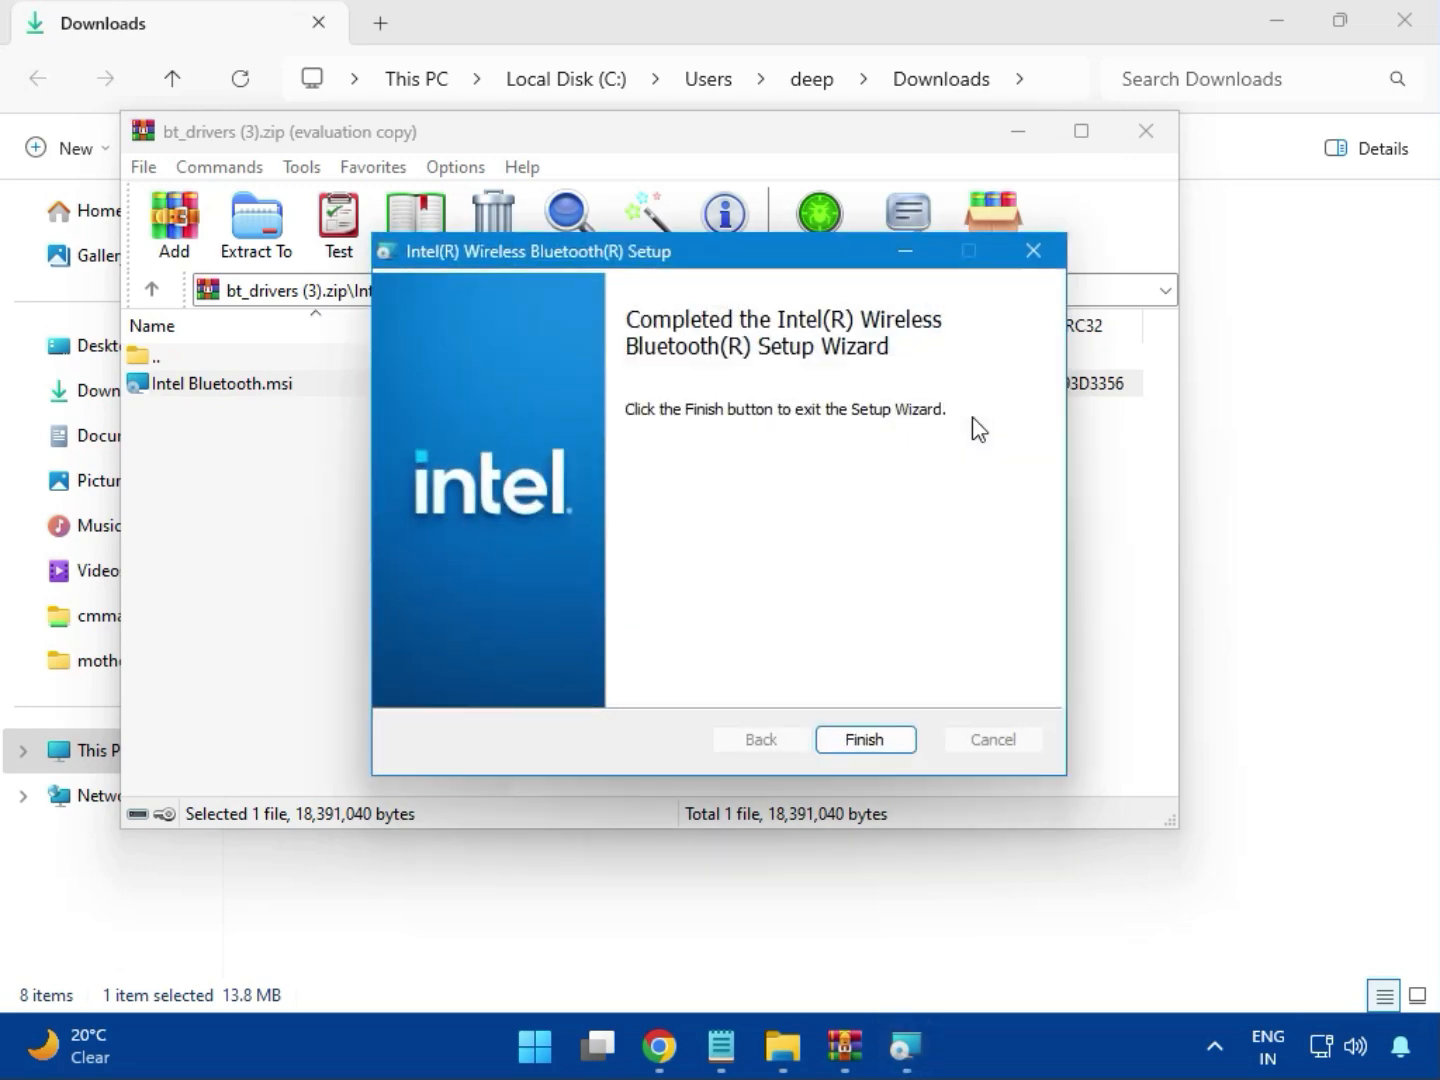
pyautogui.click(867, 740)
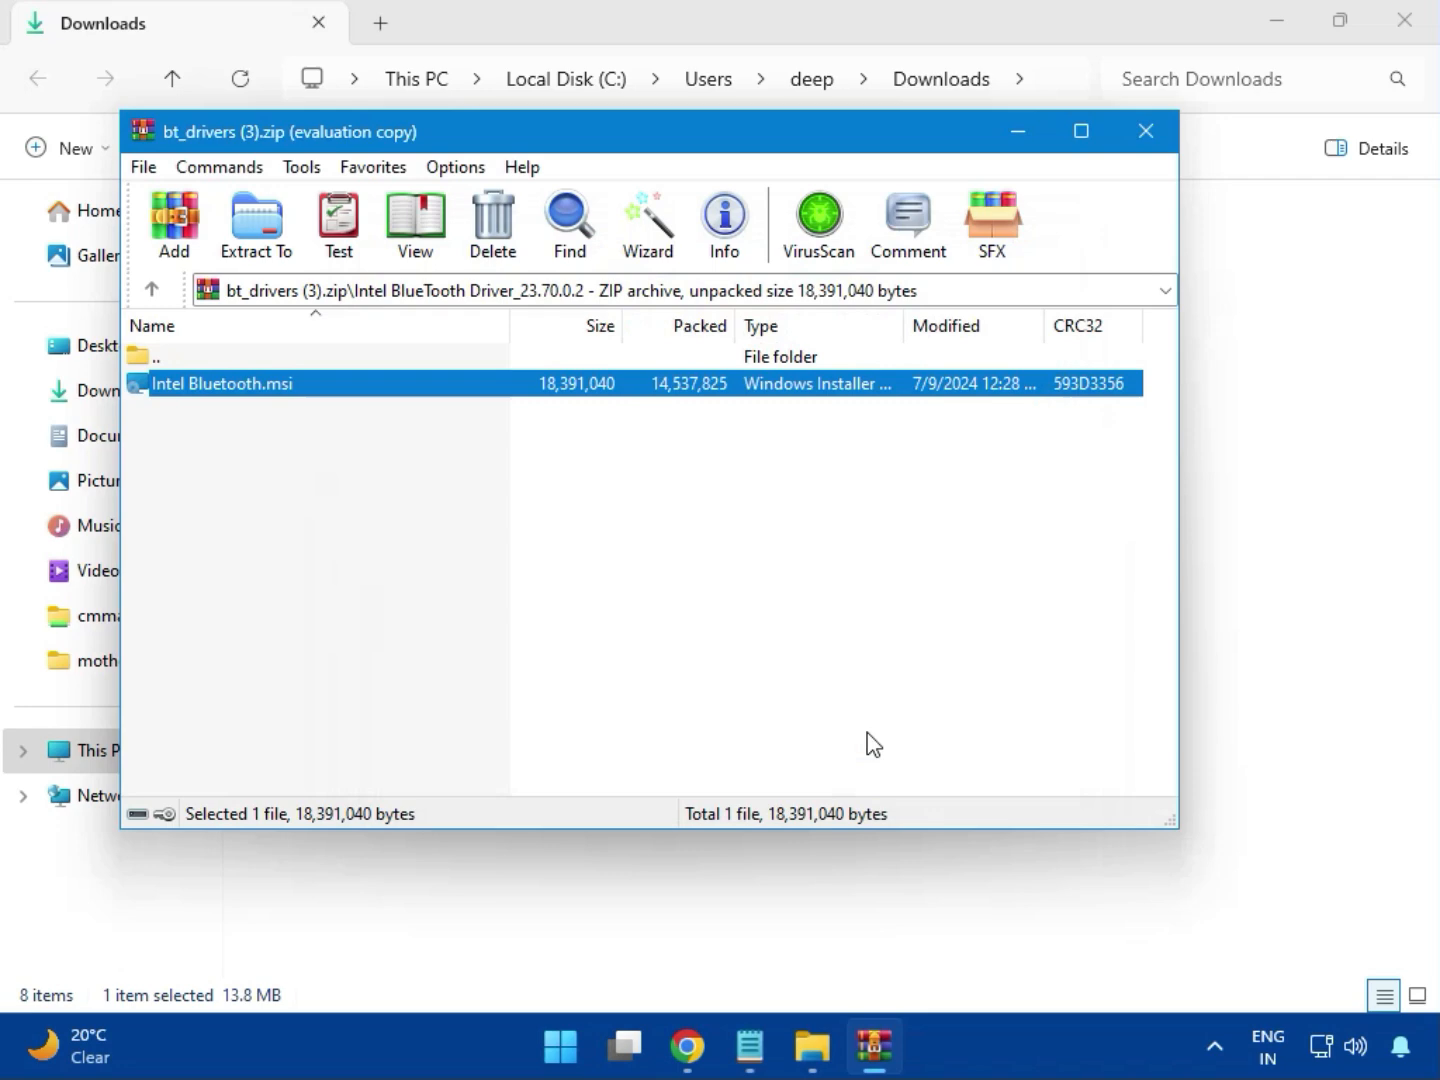
pyautogui.click(1160, 145)
# Open the archive Intel_Network_inf_w11 (8).zip and enter its W11 folder.
pyautogui.click(375, 360)
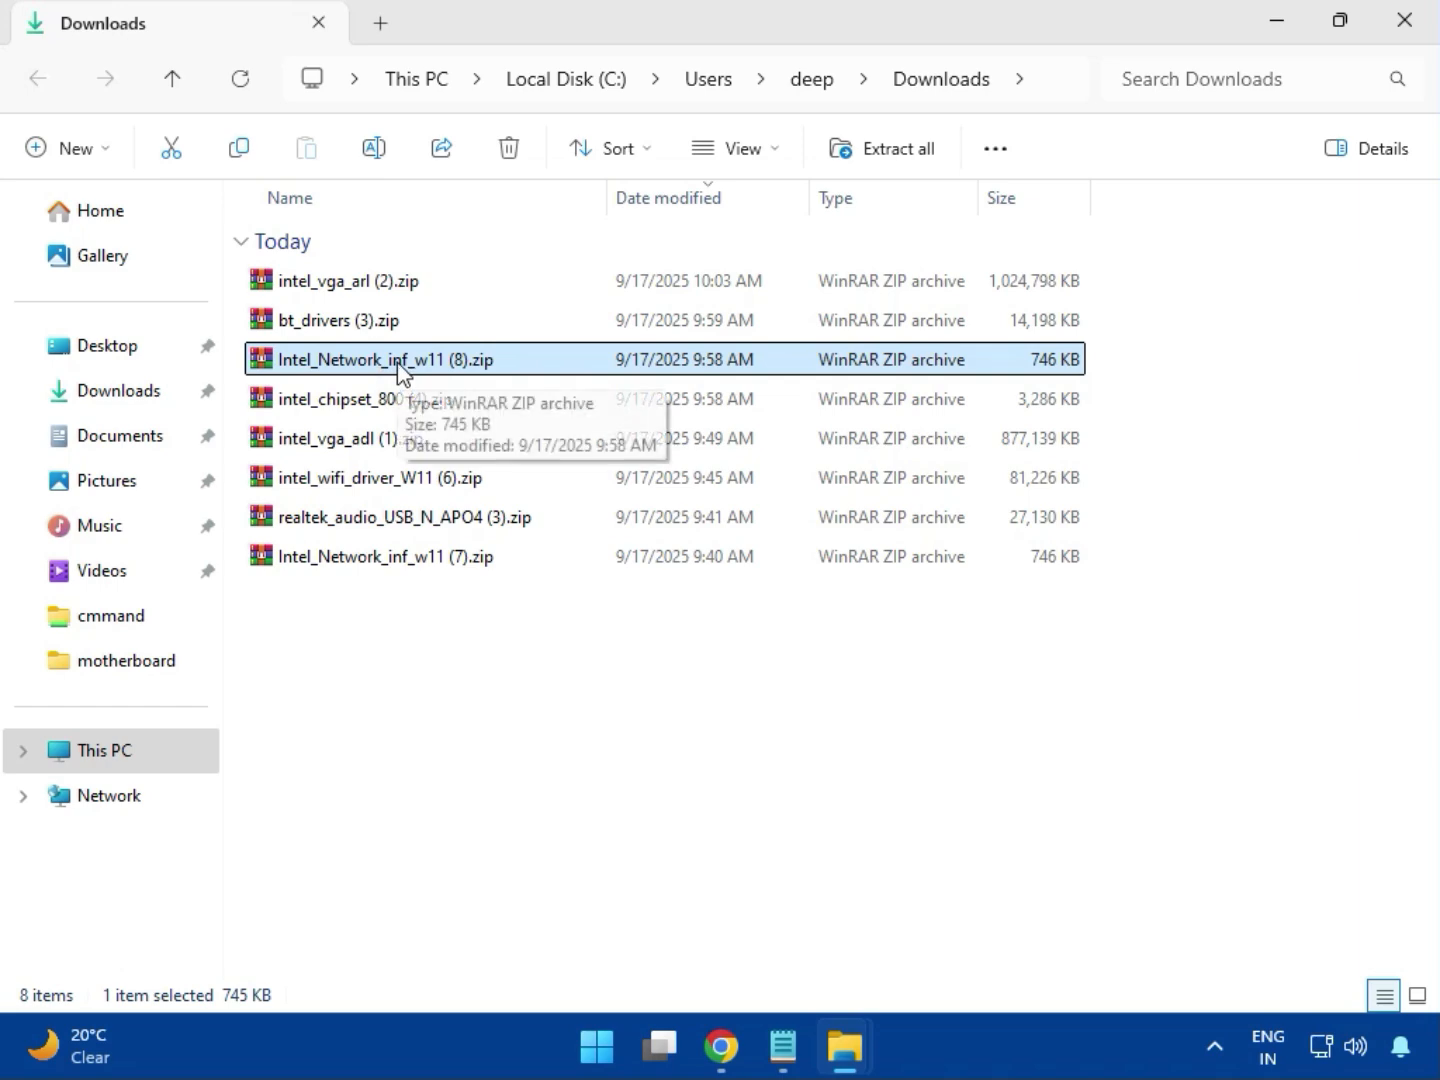
pyautogui.doubleClick(397, 364)
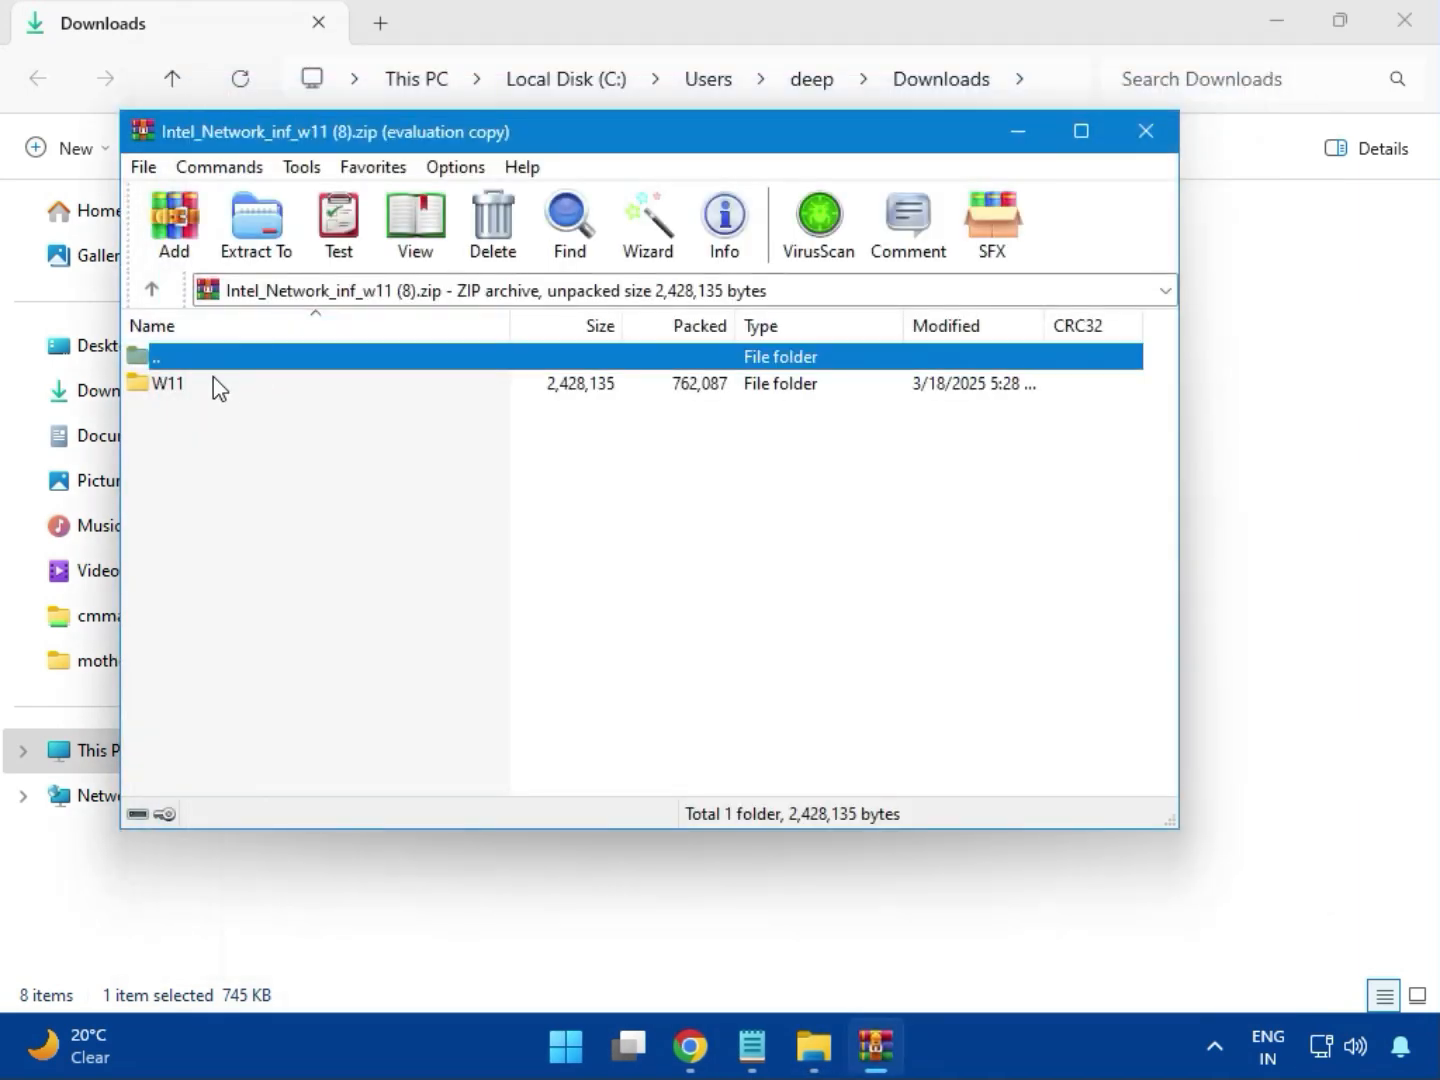
pyautogui.click(170, 384)
pyautogui.doubleClick(181, 390)
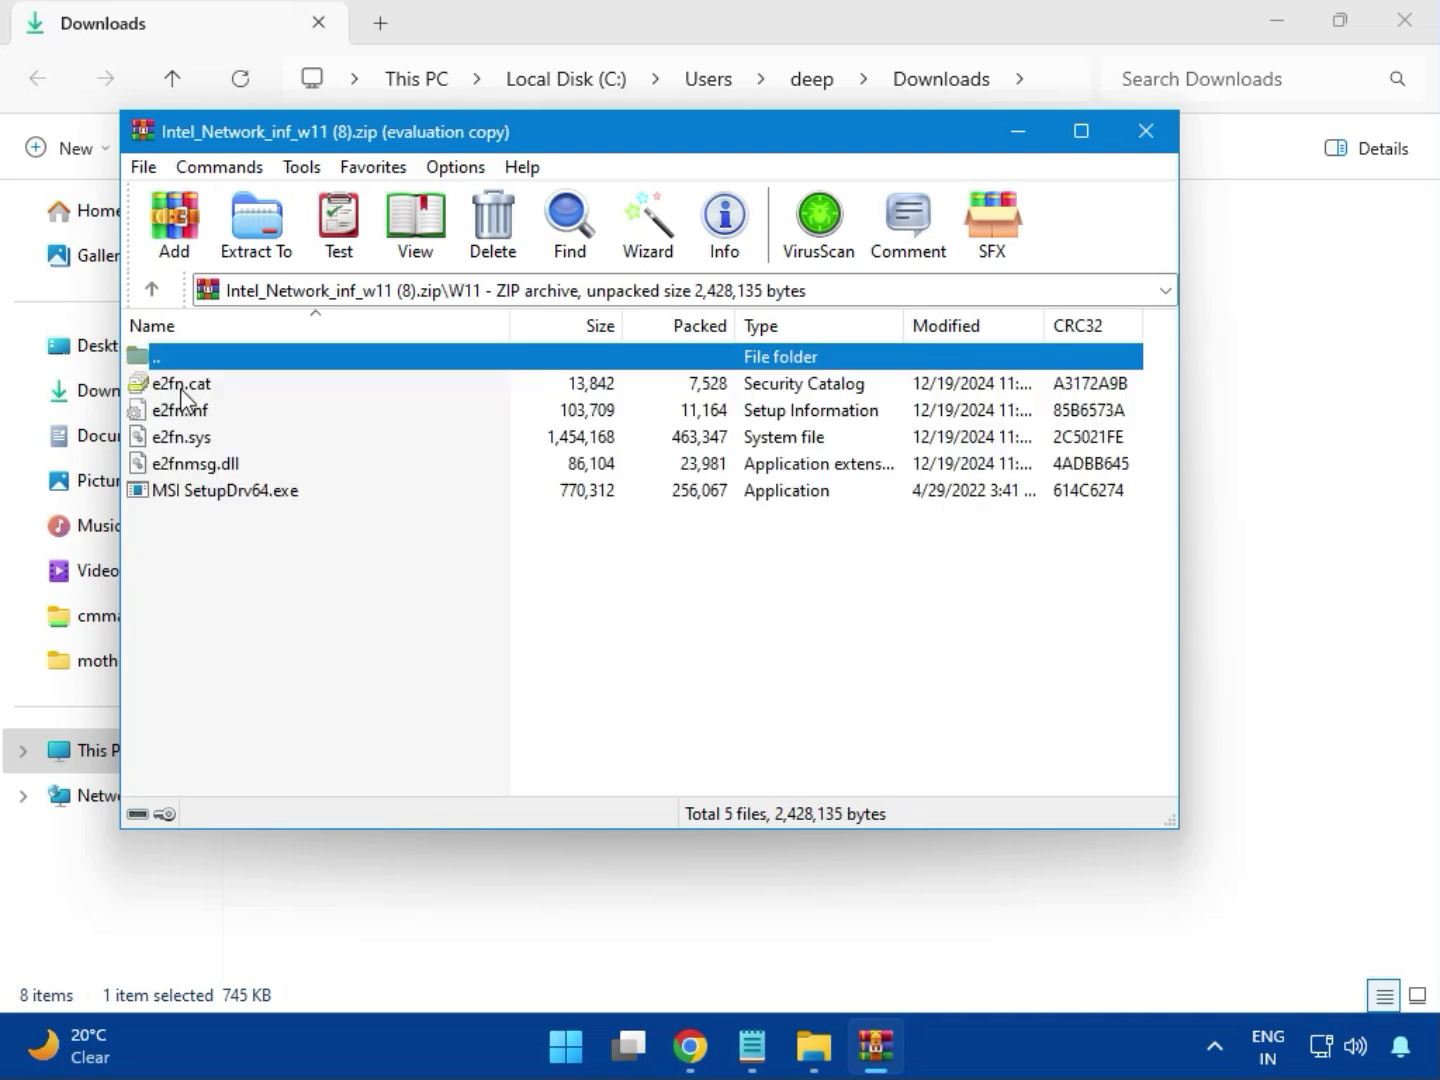
# Try to install the Intel network driver with MSI SetupDrv64.exe, allowing it to make changes, and close the installer and archive.
pyautogui.doubleClick(260, 496)
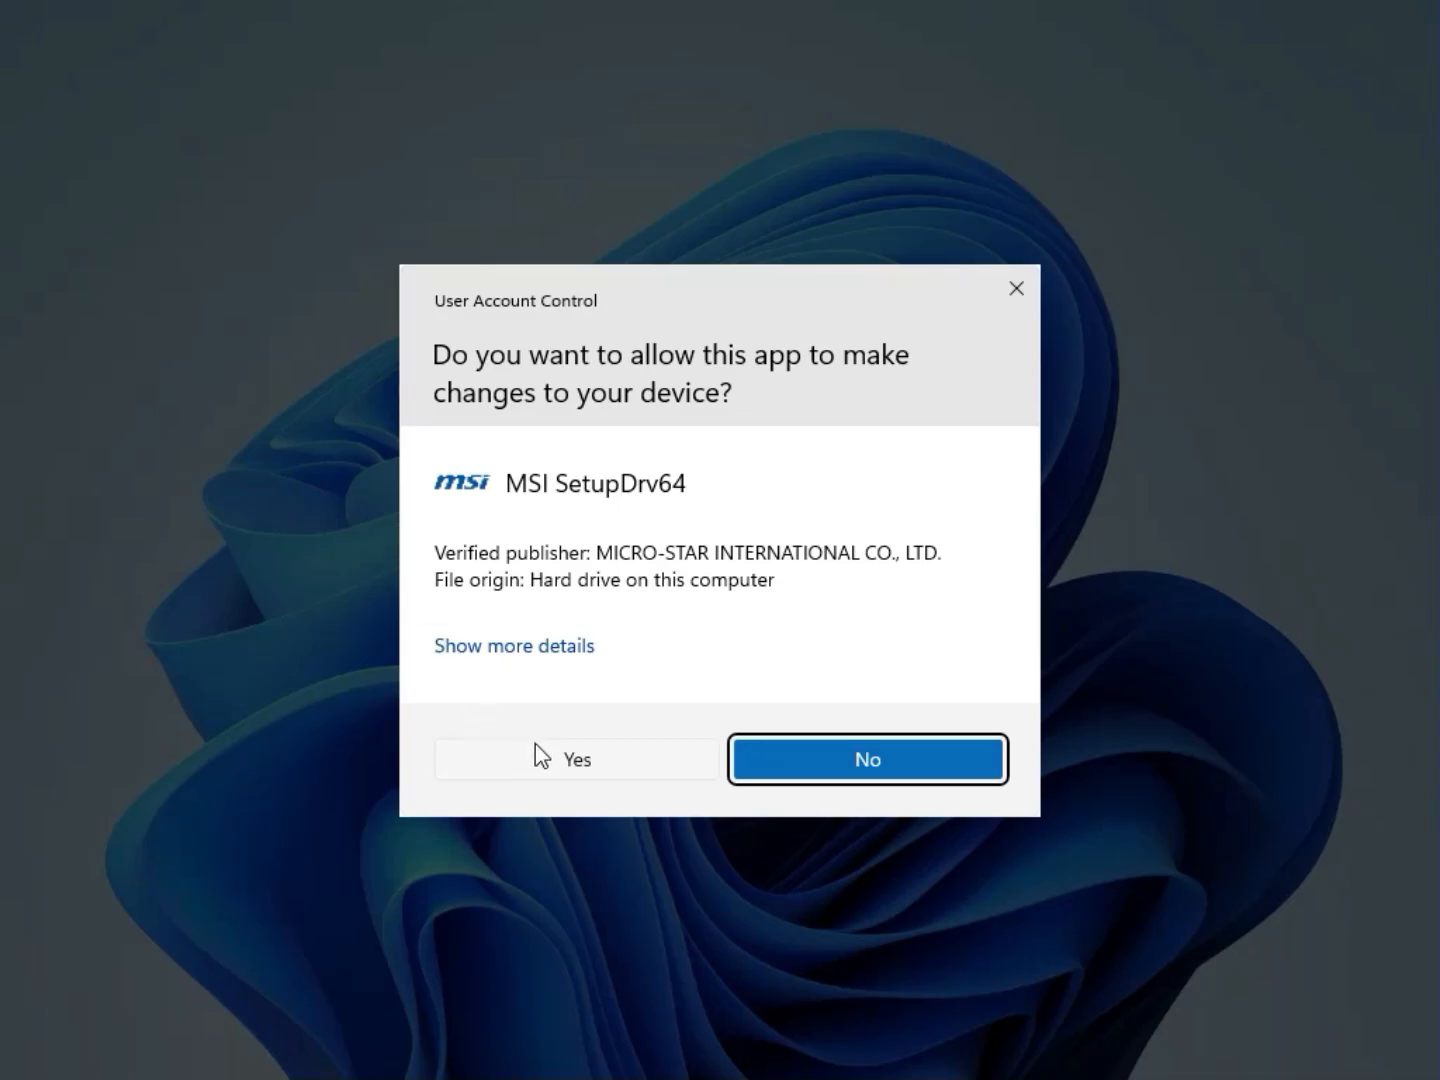
pyautogui.click(540, 757)
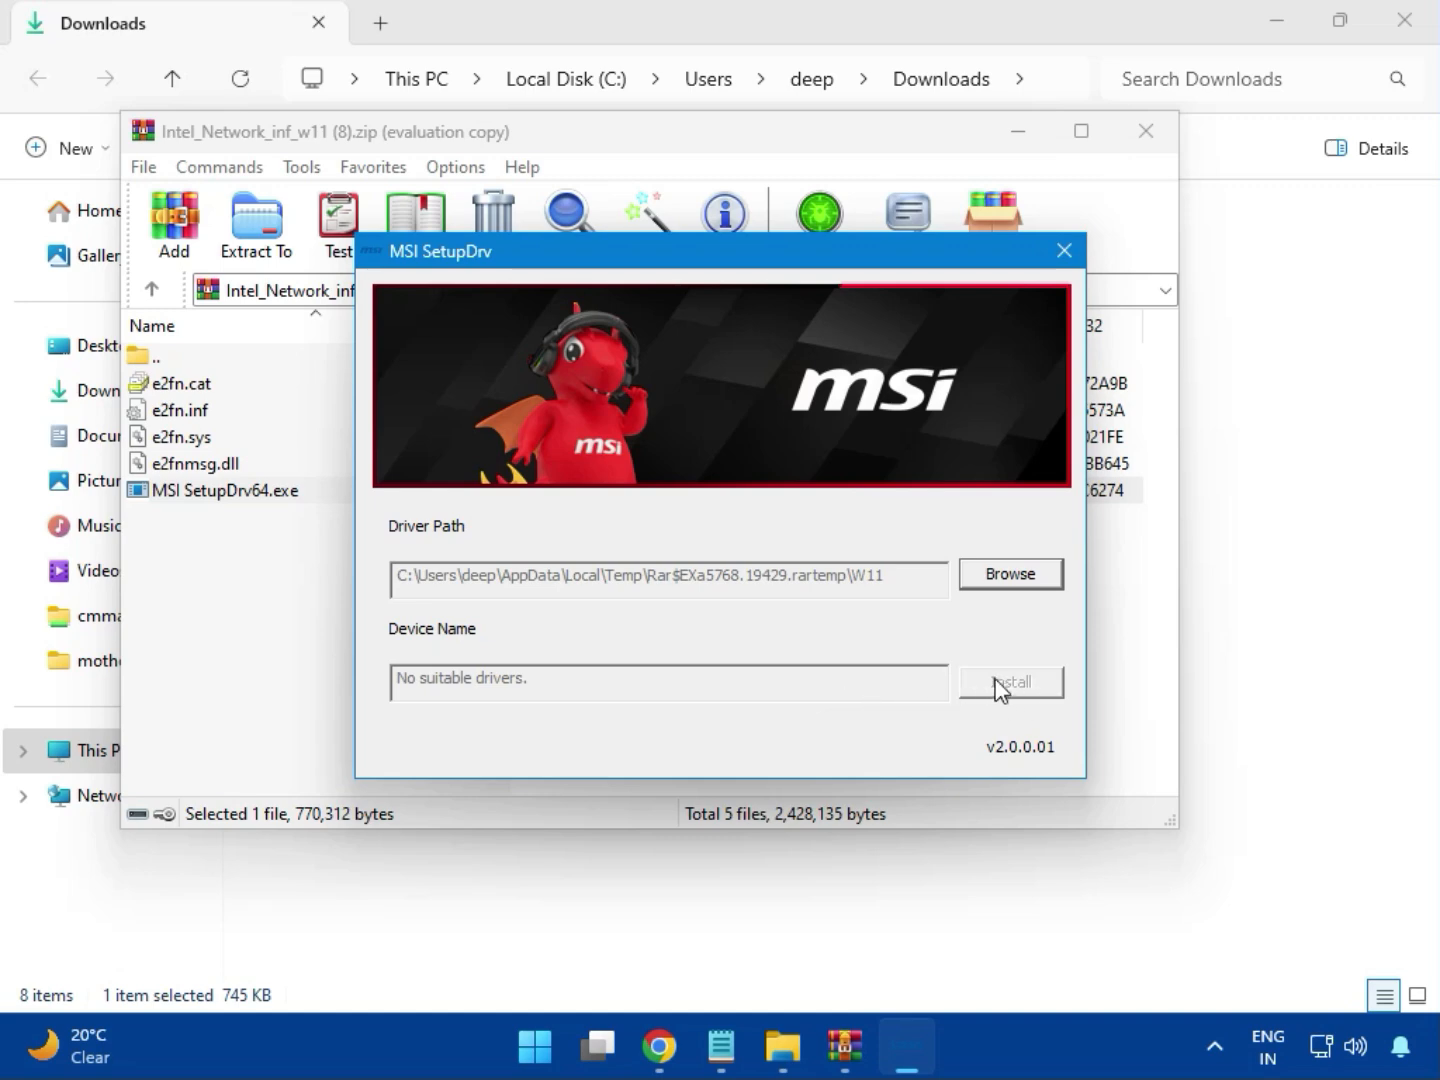
pyautogui.click(1066, 250)
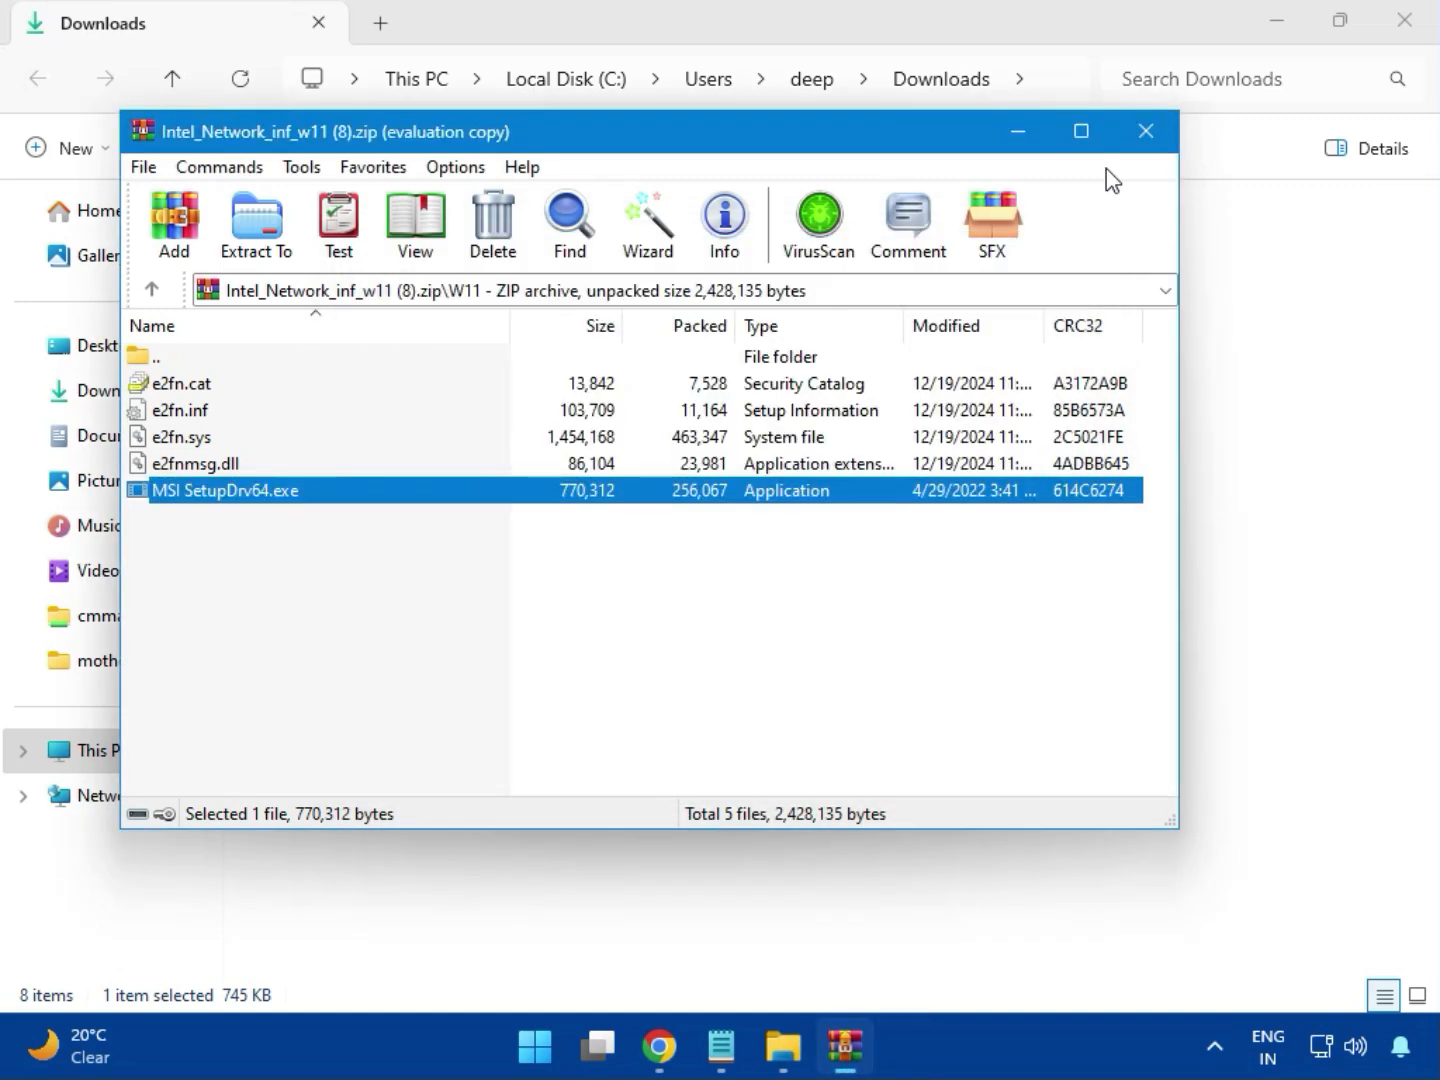
pyautogui.click(1145, 134)
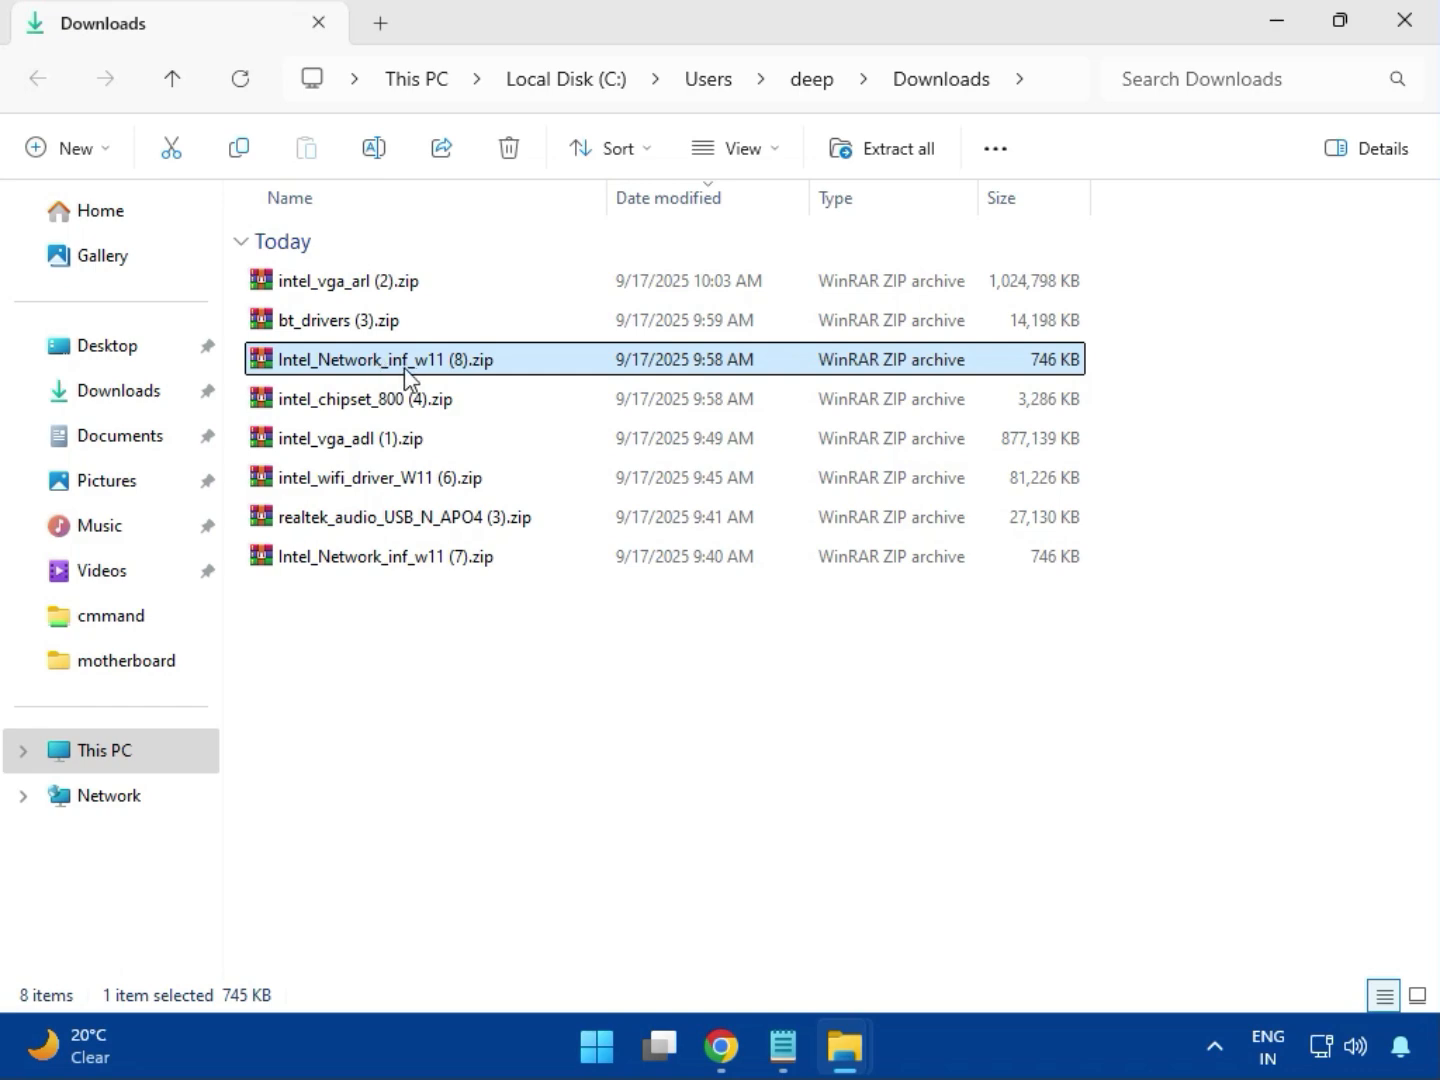
# Open the archive intel_chipset_800 (4).zip, dismiss the WinRAR purchase notice, and enter the Intel Chipset Driver_10.1.20062.8627 folder.
pyautogui.click(333, 408)
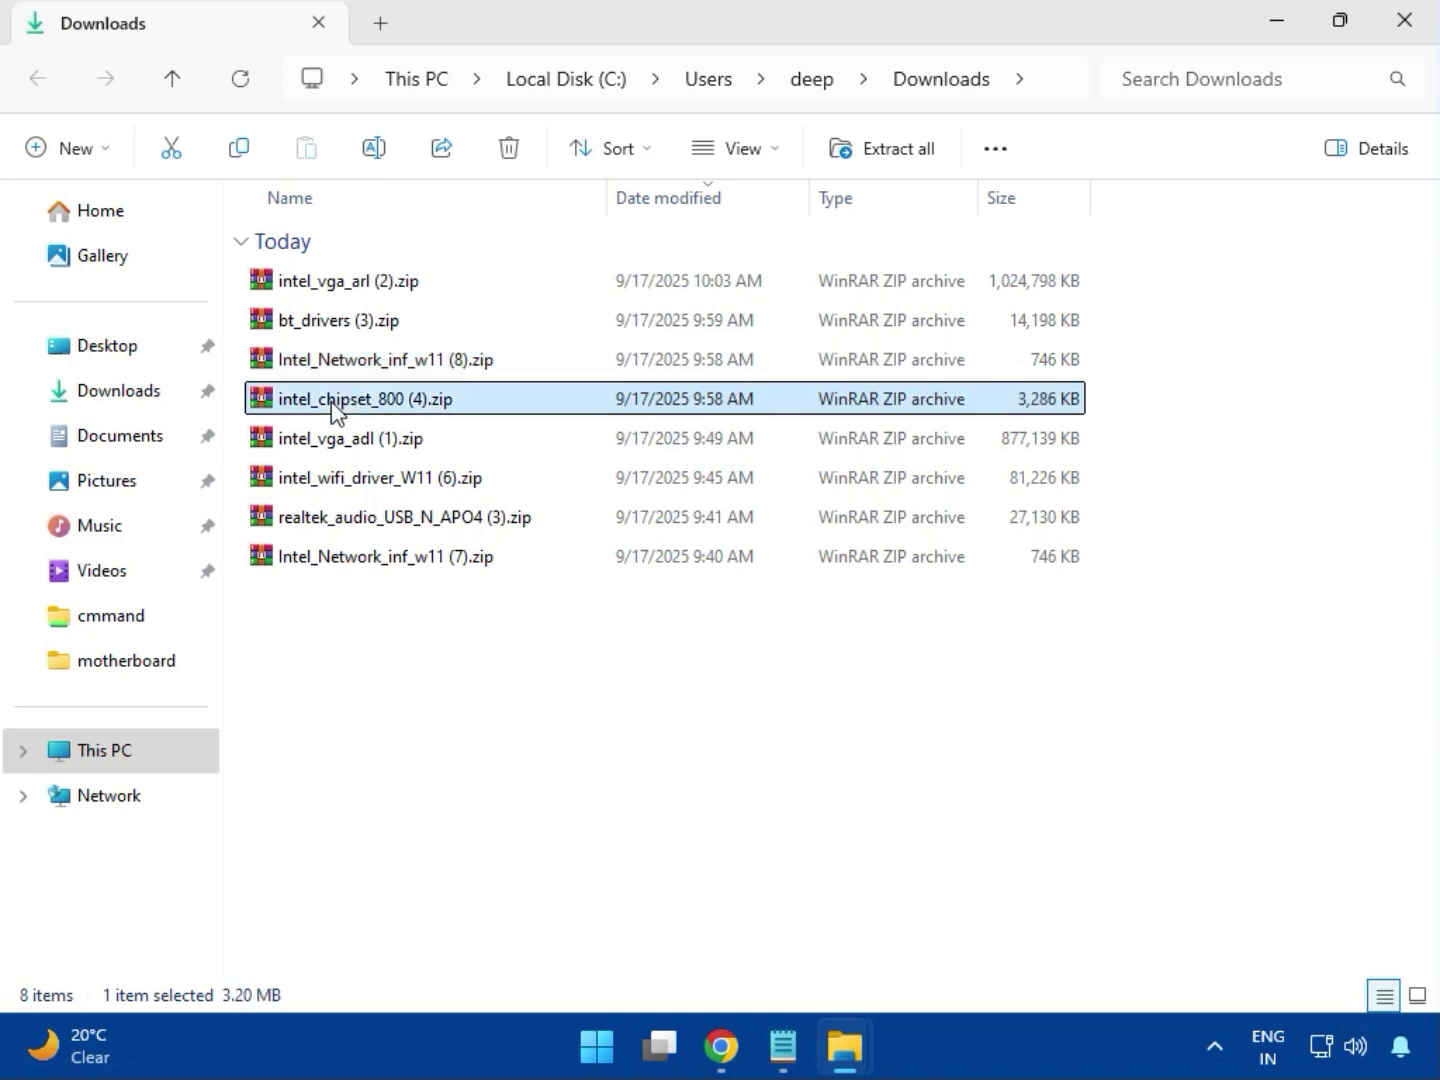
pyautogui.doubleClick(405, 409)
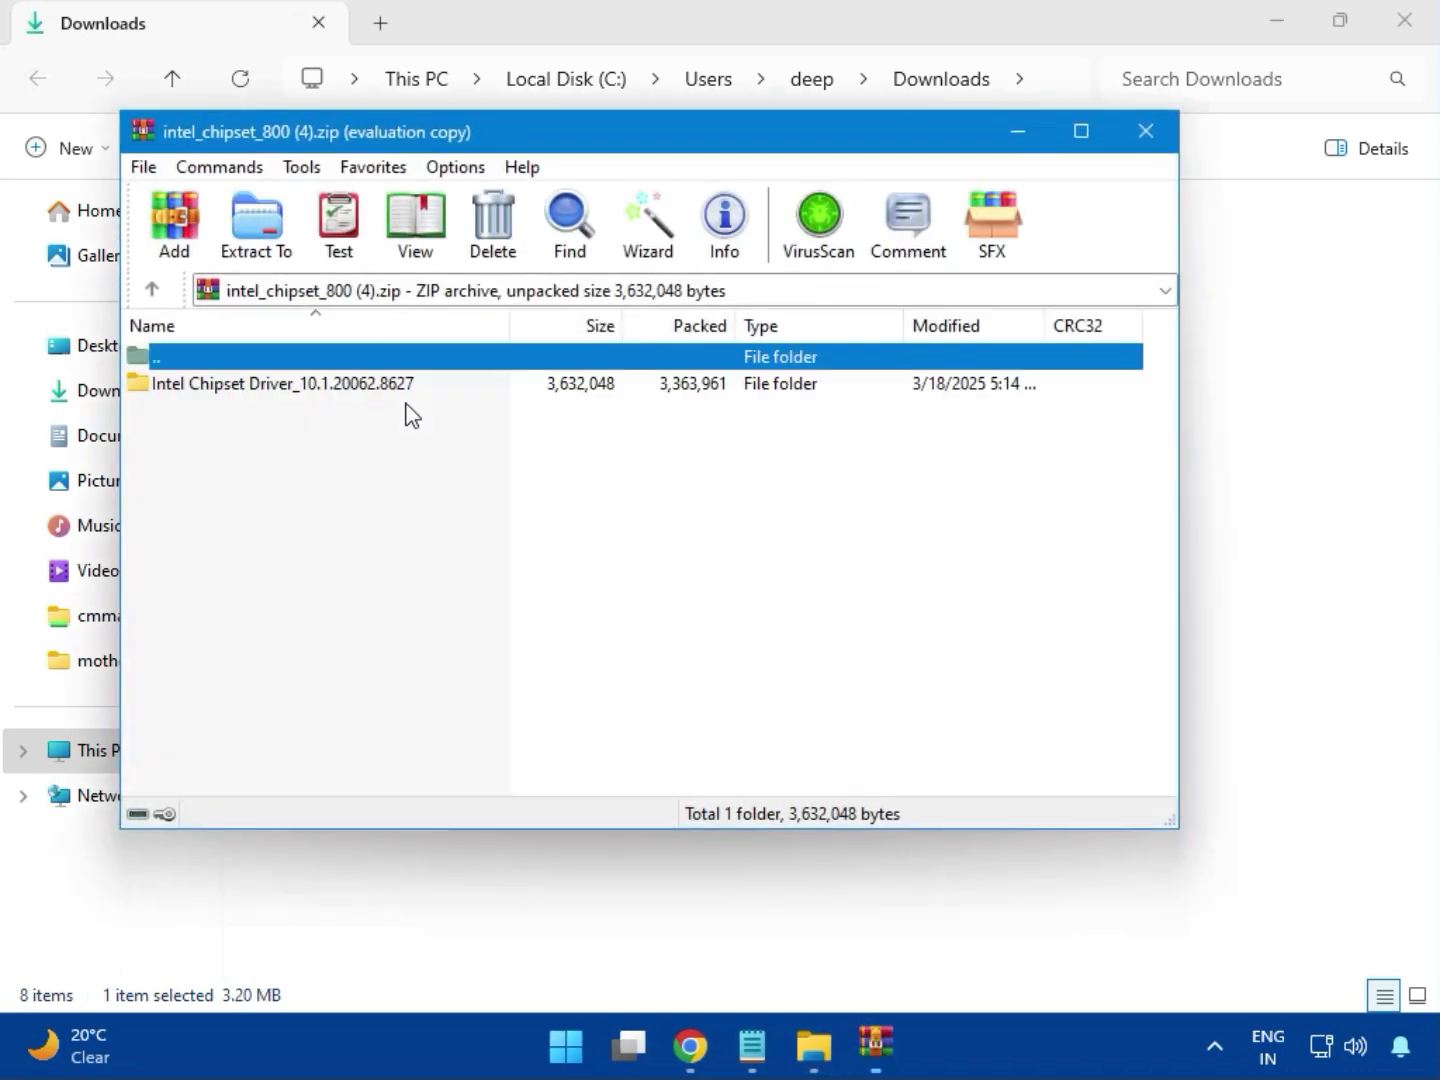
pyautogui.click(203, 390)
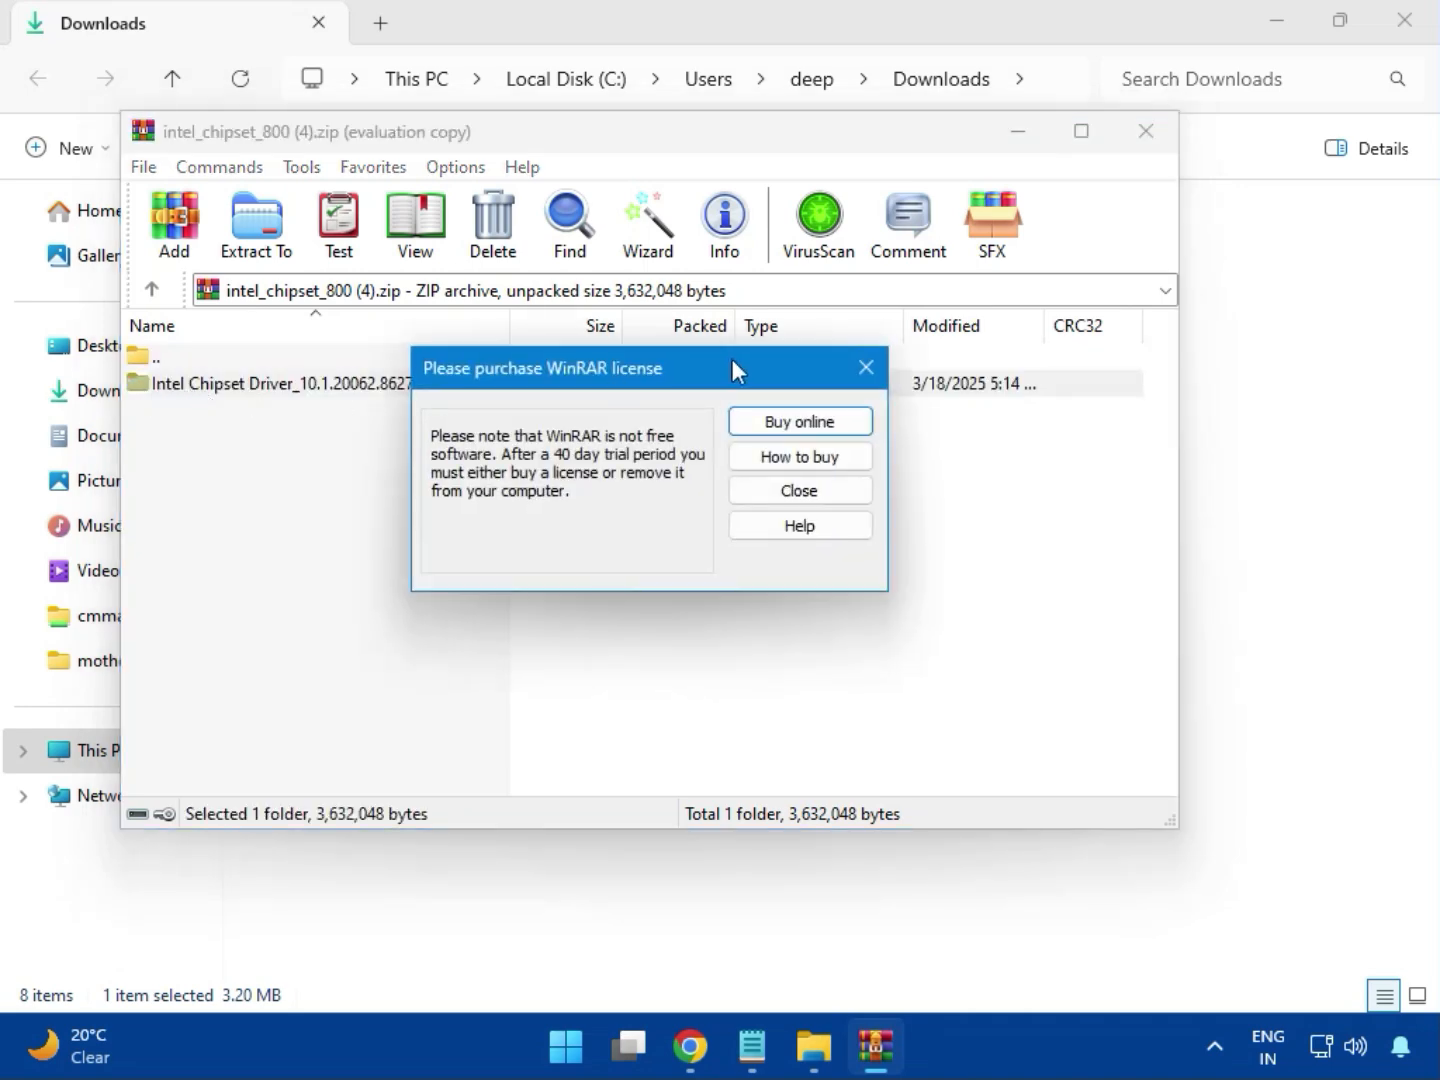
pyautogui.click(865, 367)
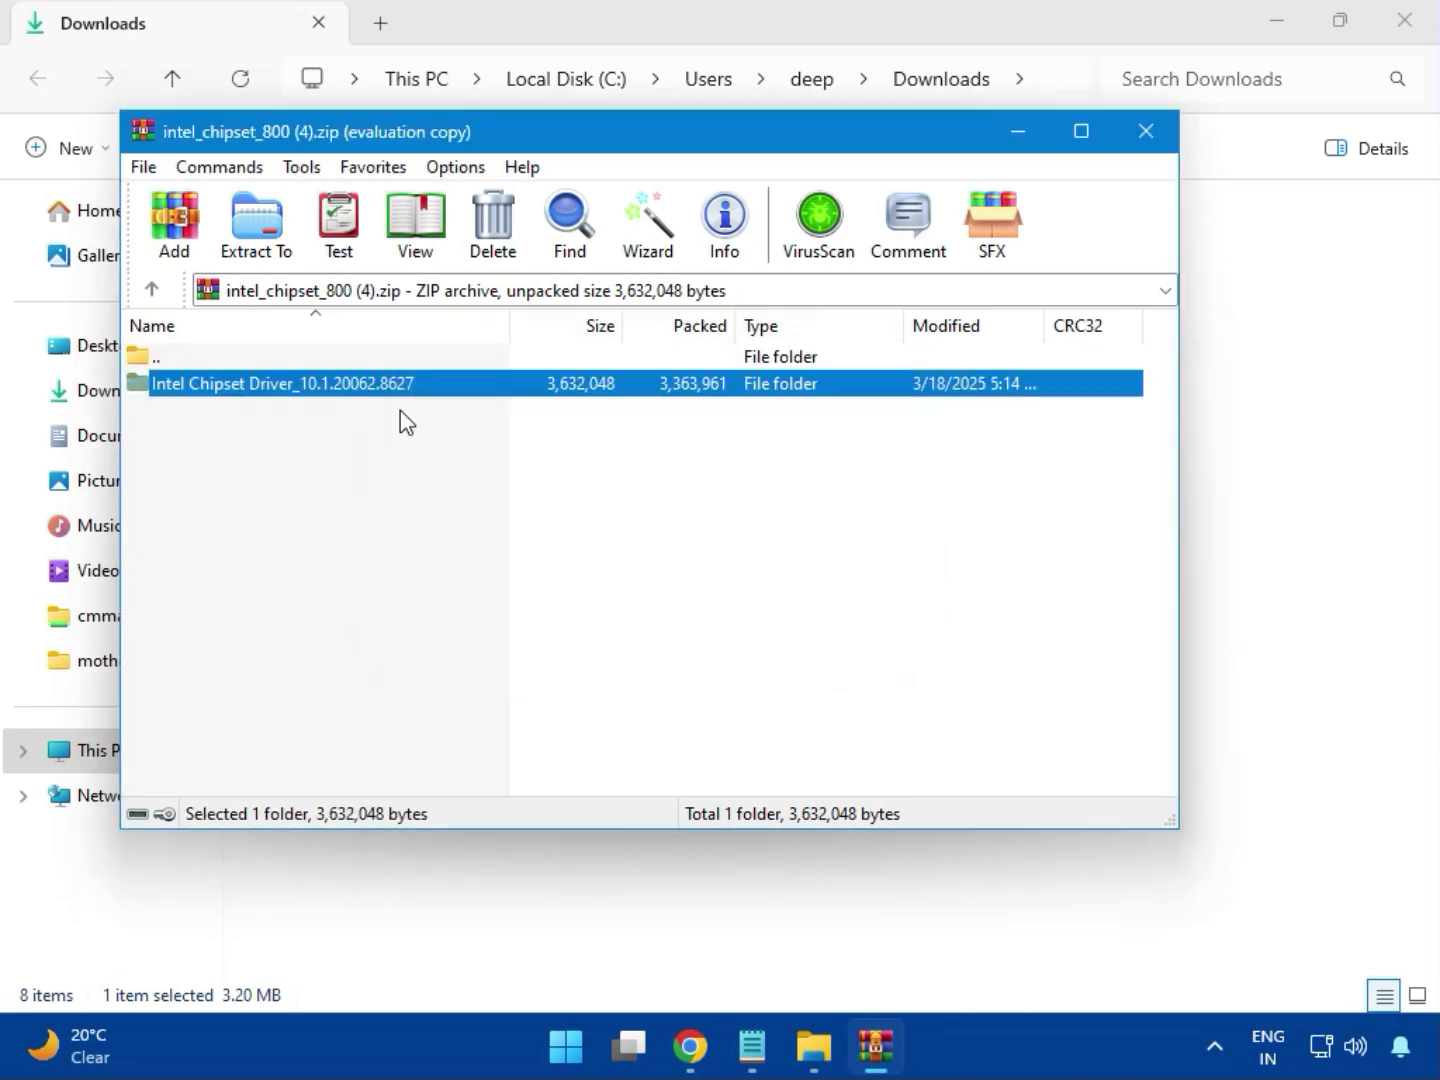
pyautogui.doubleClick(352, 395)
# Try to install the Intel Chipset Device Software with SetupChipset.exe, allowing it to make changes, and close the installer and archive.
pyautogui.doubleClick(233, 398)
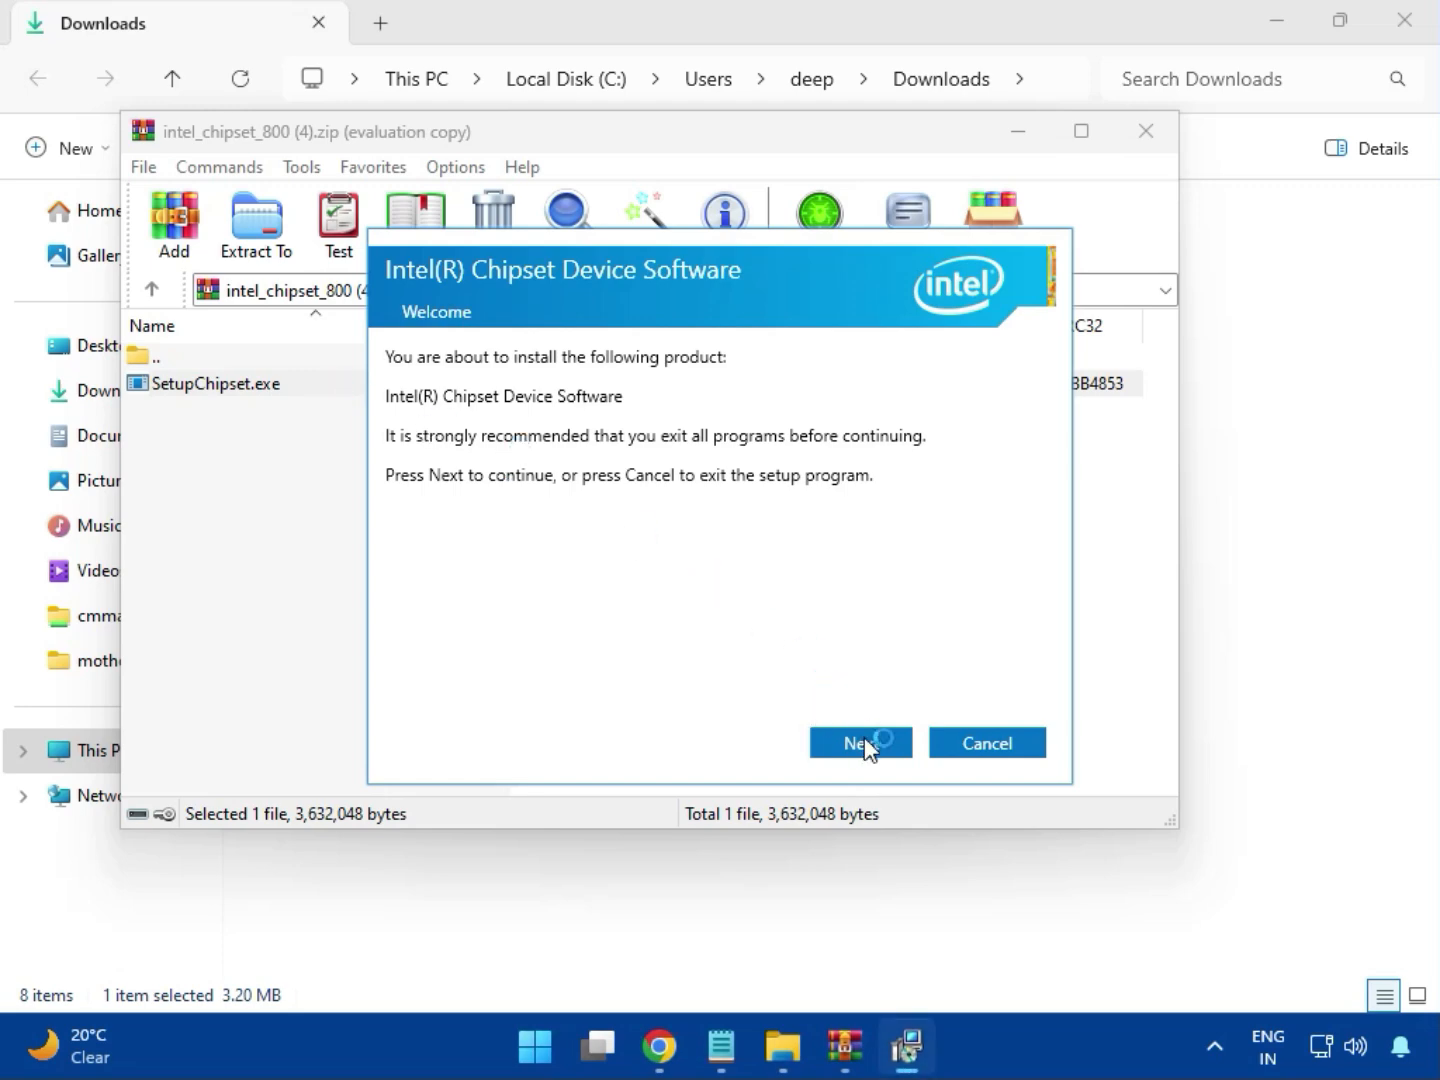
pyautogui.click(864, 744)
pyautogui.click(863, 744)
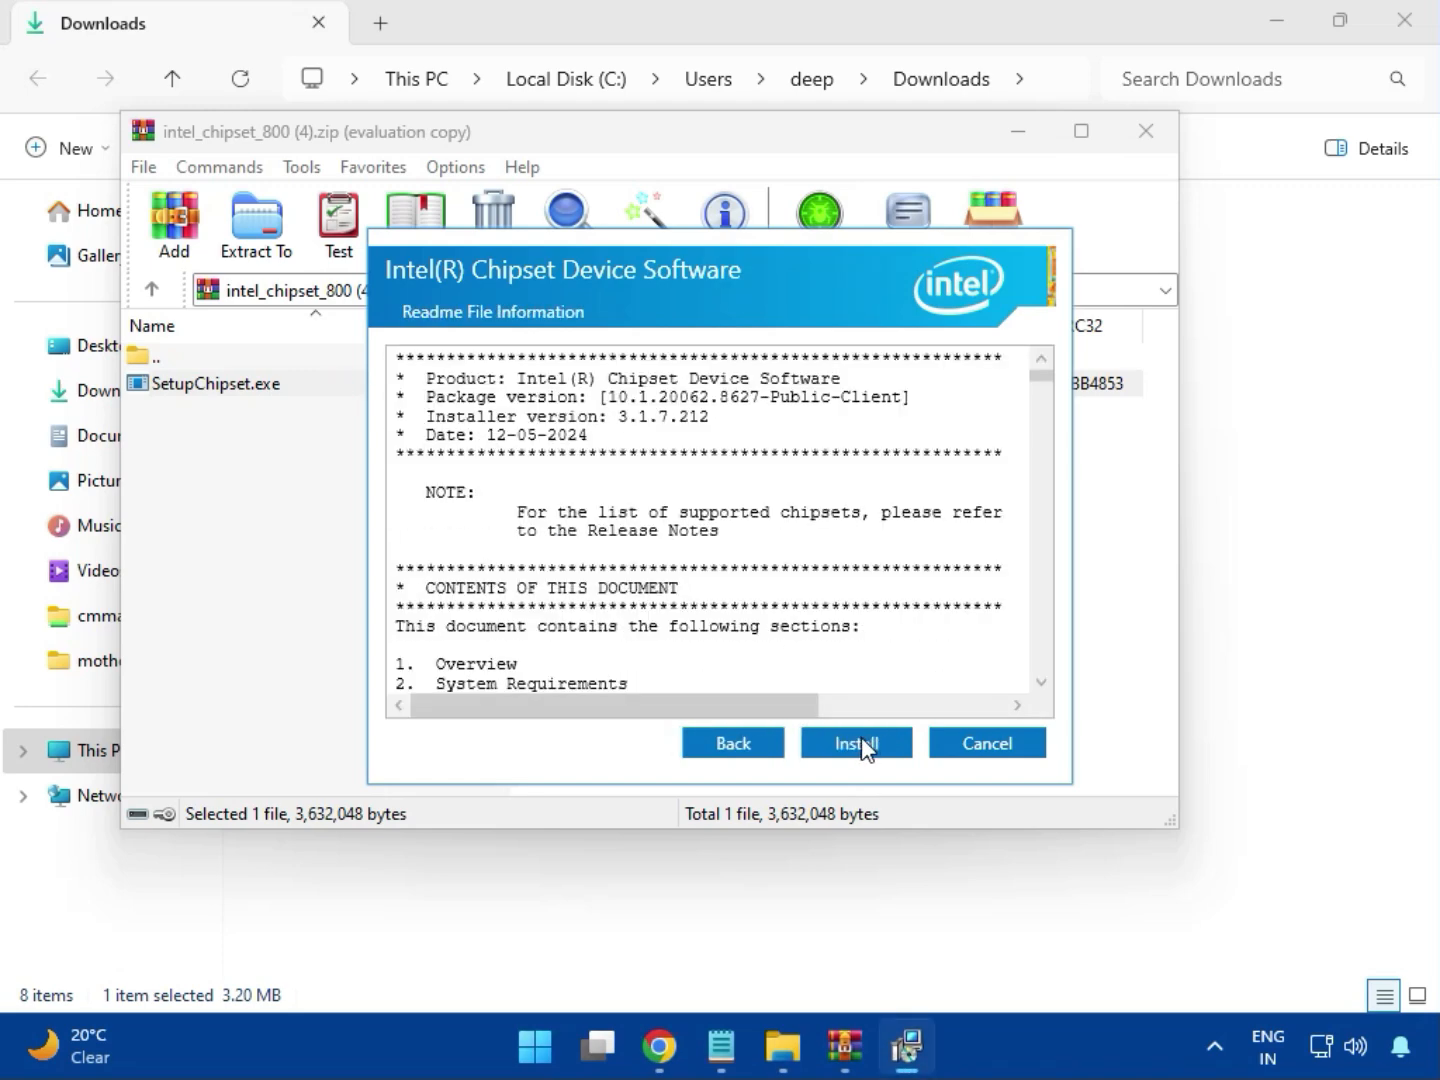
pyautogui.click(861, 743)
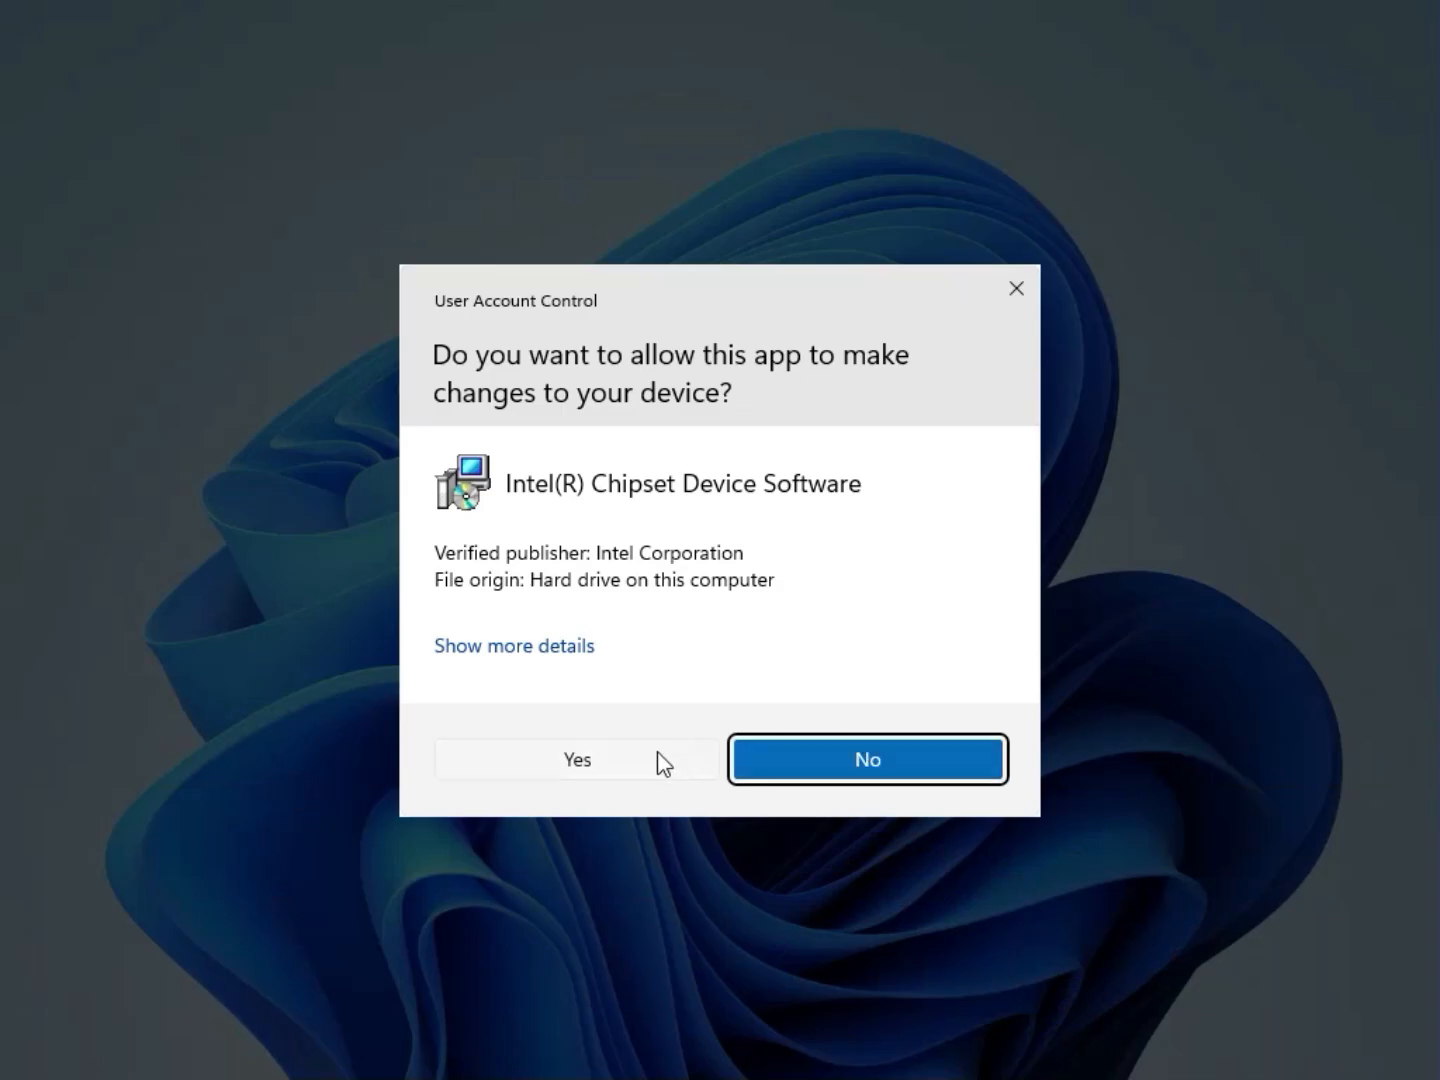
pyautogui.click(657, 756)
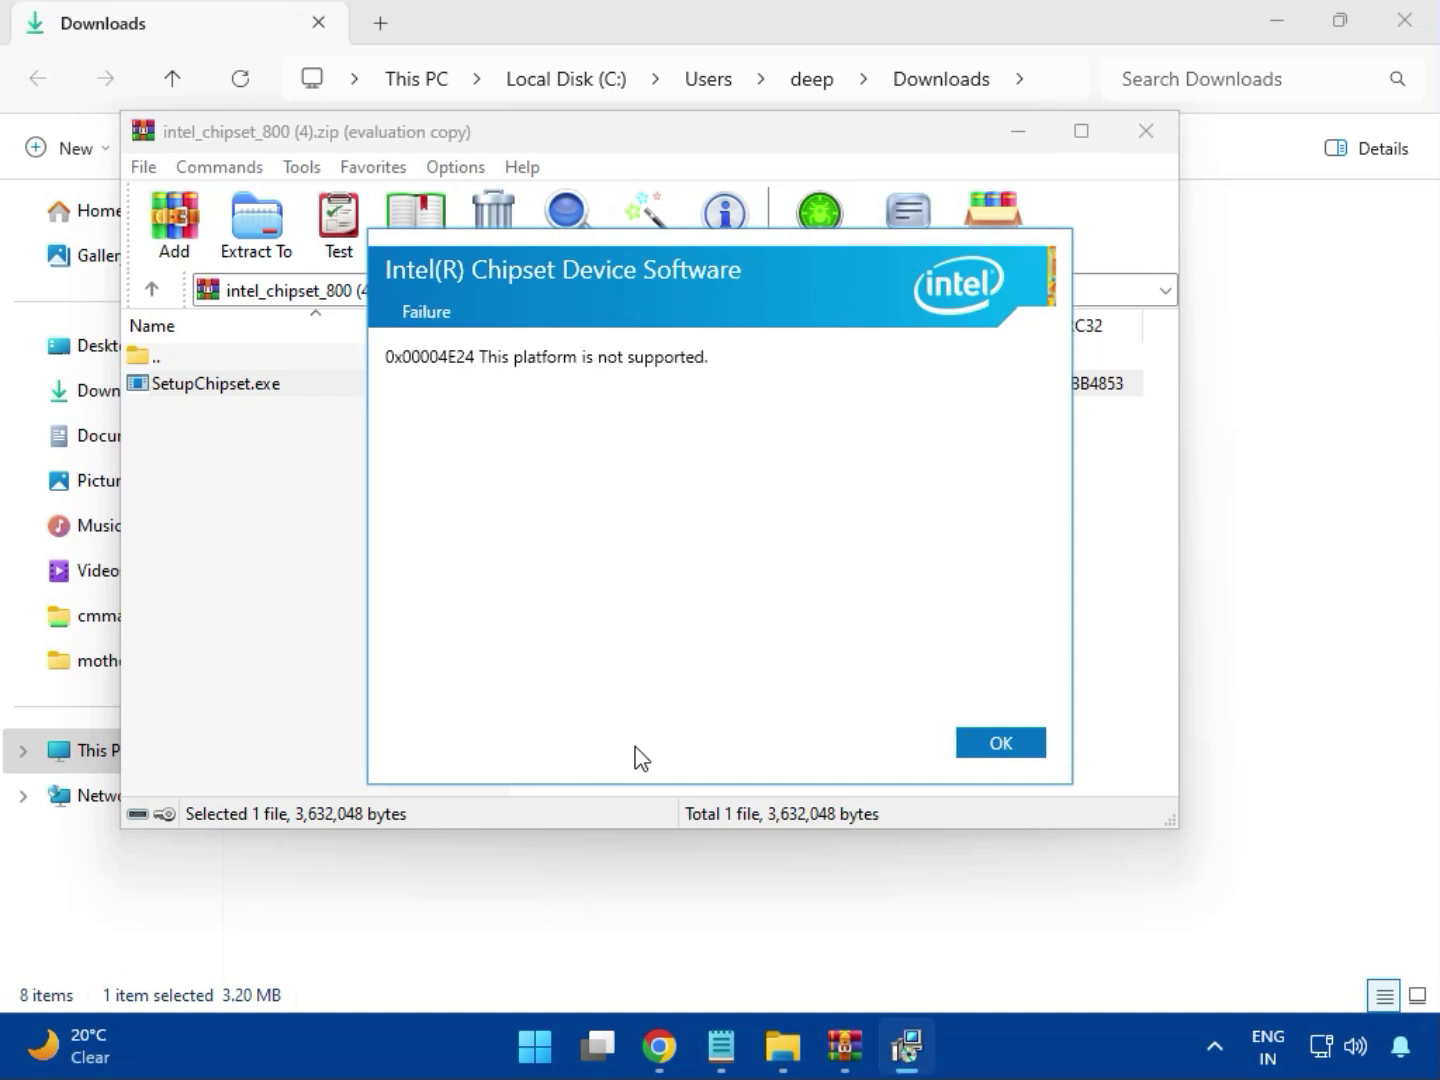
pyautogui.click(985, 750)
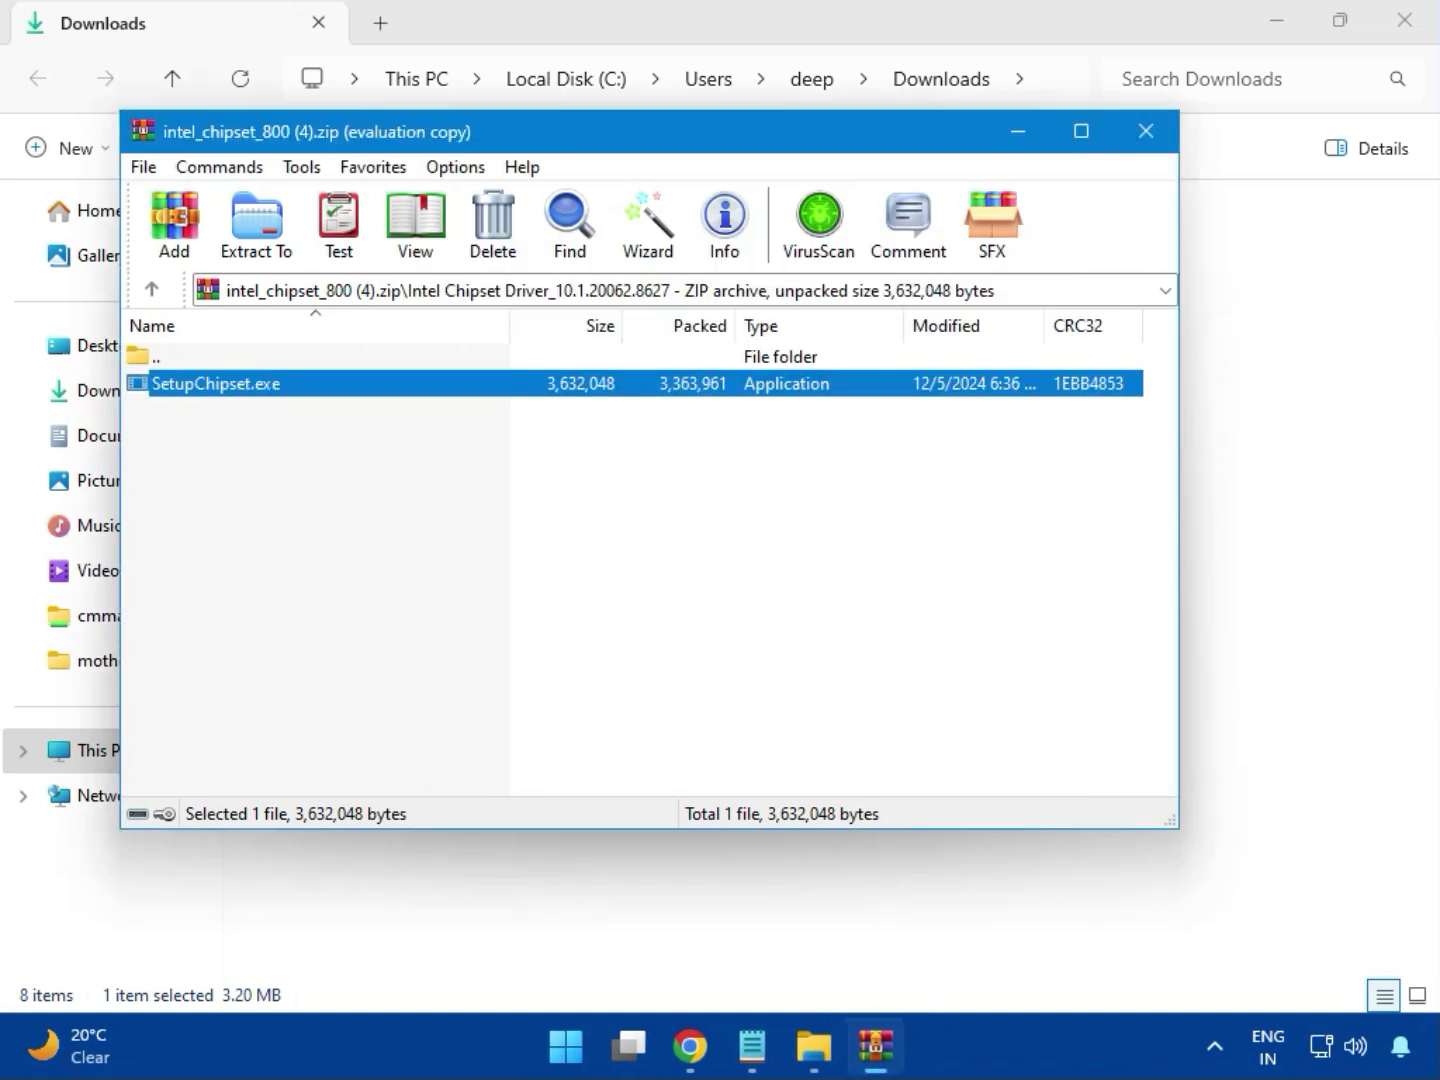
pyautogui.click(1146, 131)
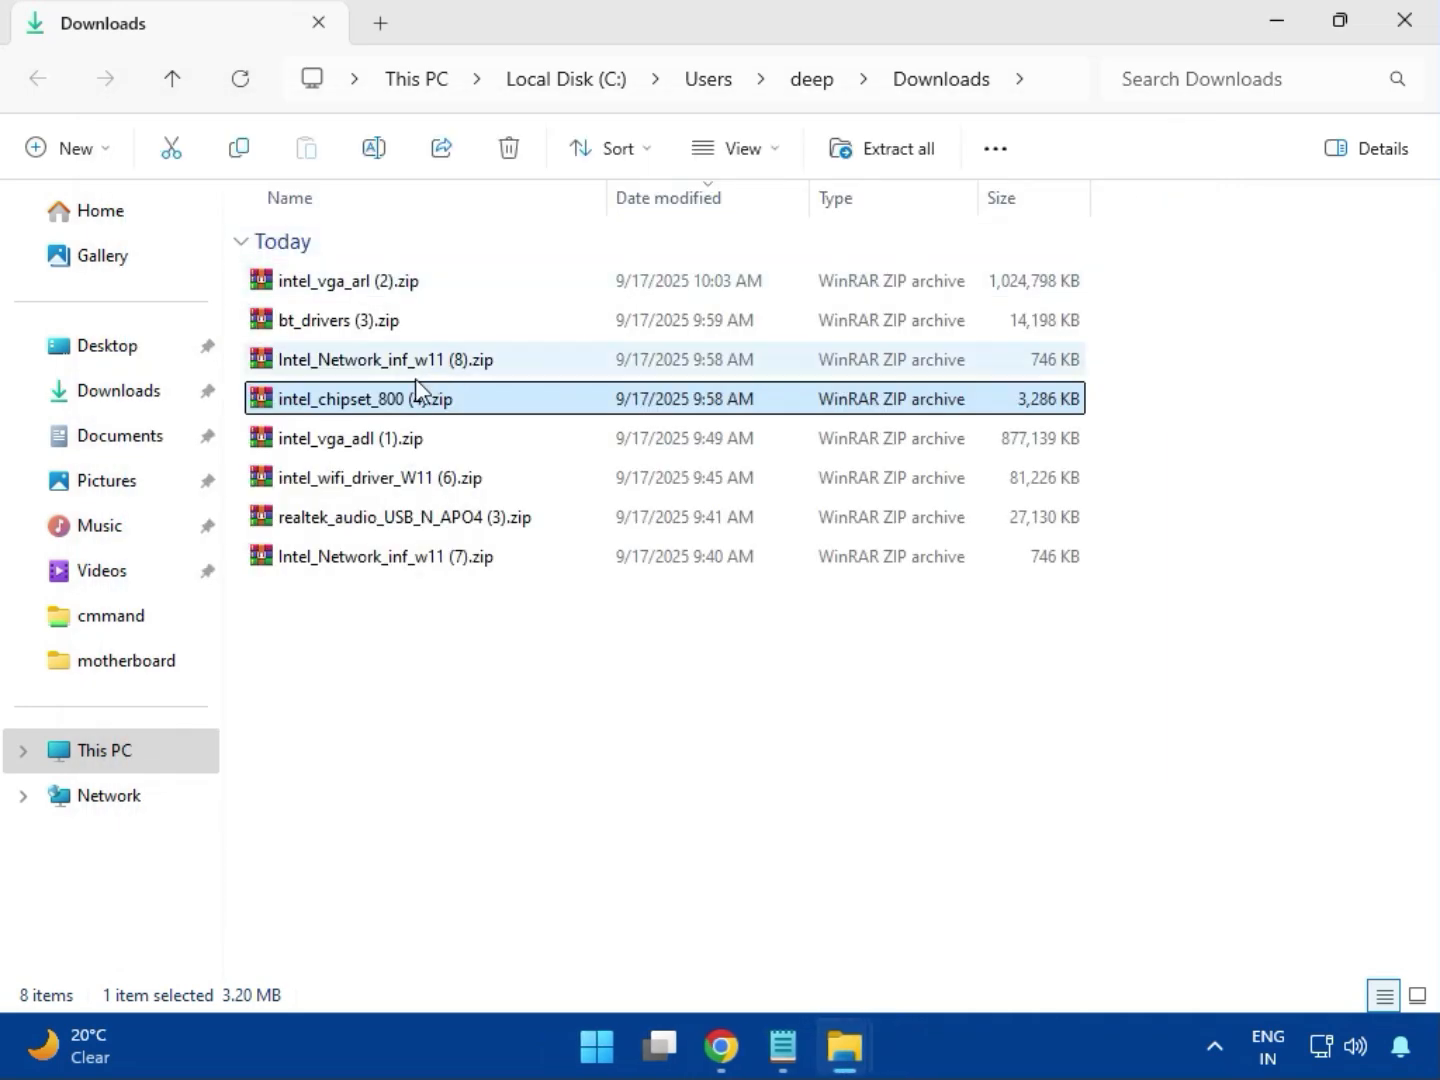
pyautogui.click(370, 450)
pyautogui.doubleClick(360, 437)
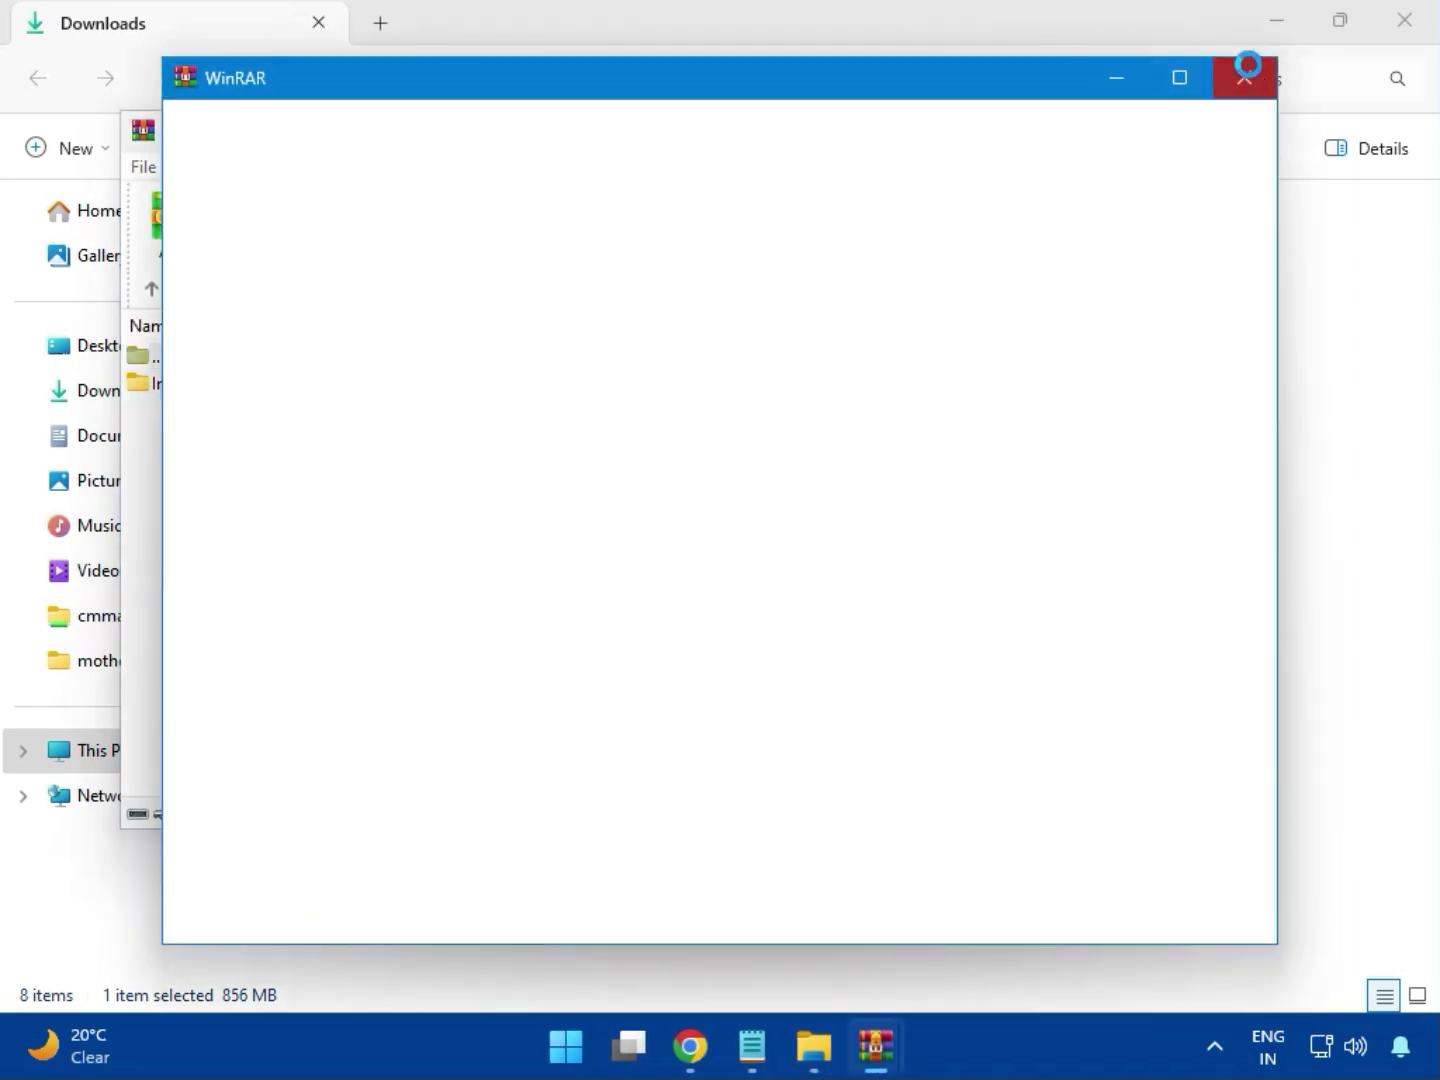
pyautogui.click(1145, 131)
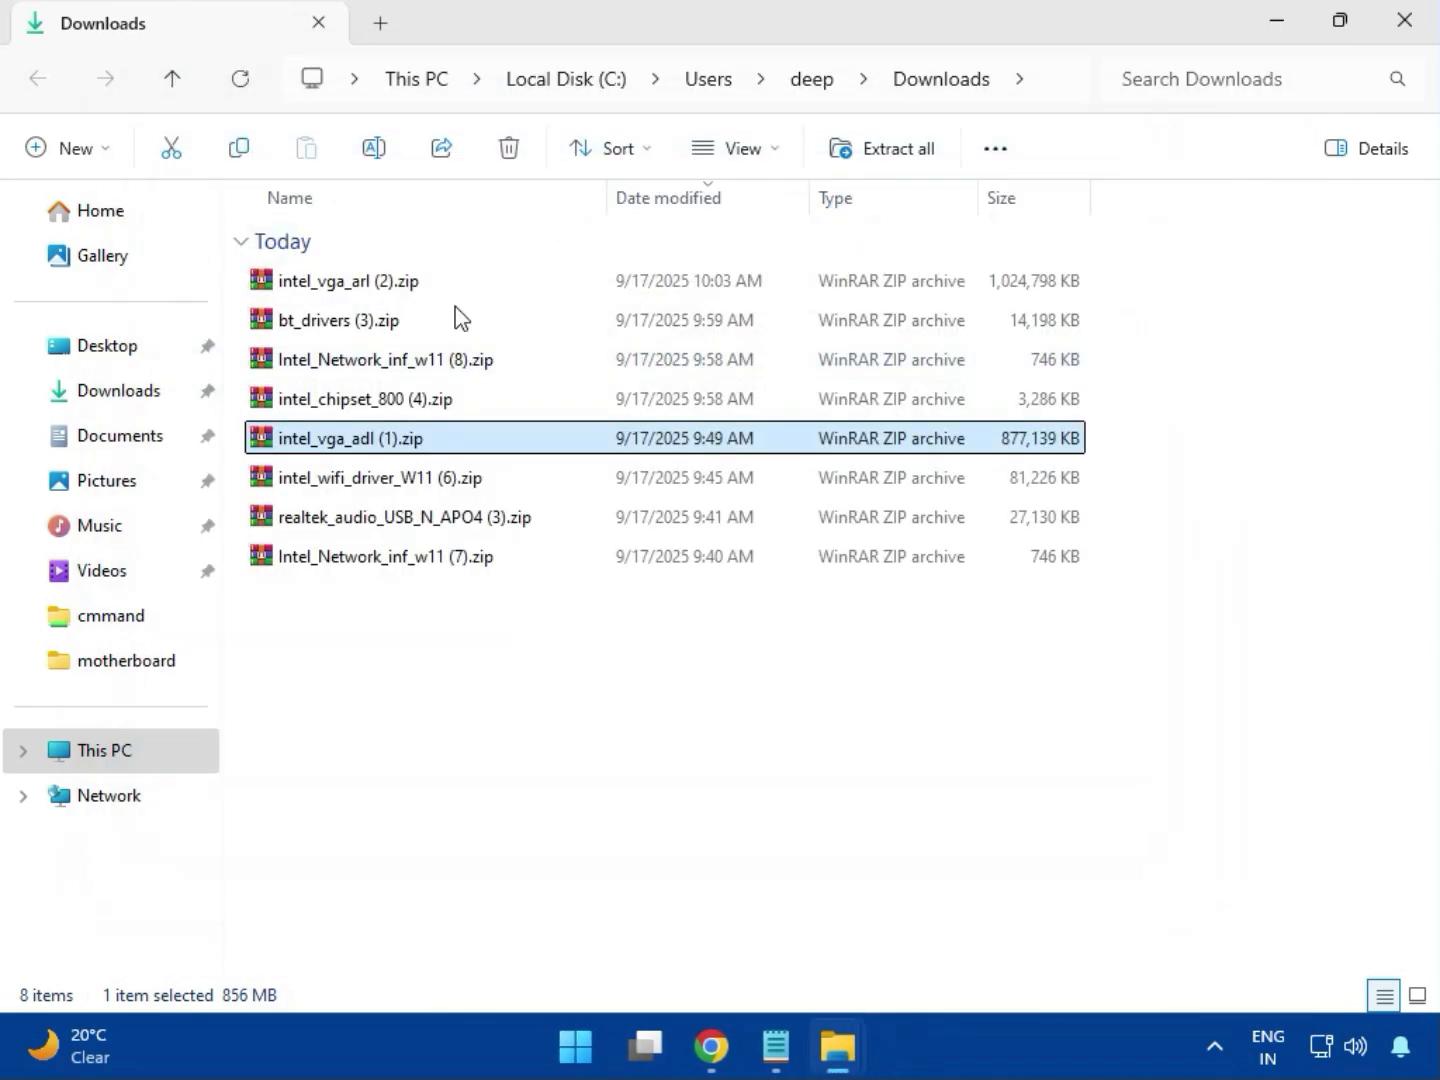
# Open intel_wifi_driver_W11 (6).zip, dismiss the purchase notice, and go into Intel WIFI Driver_23.40.0.4\UWD\Win64.
pyautogui.click(369, 482)
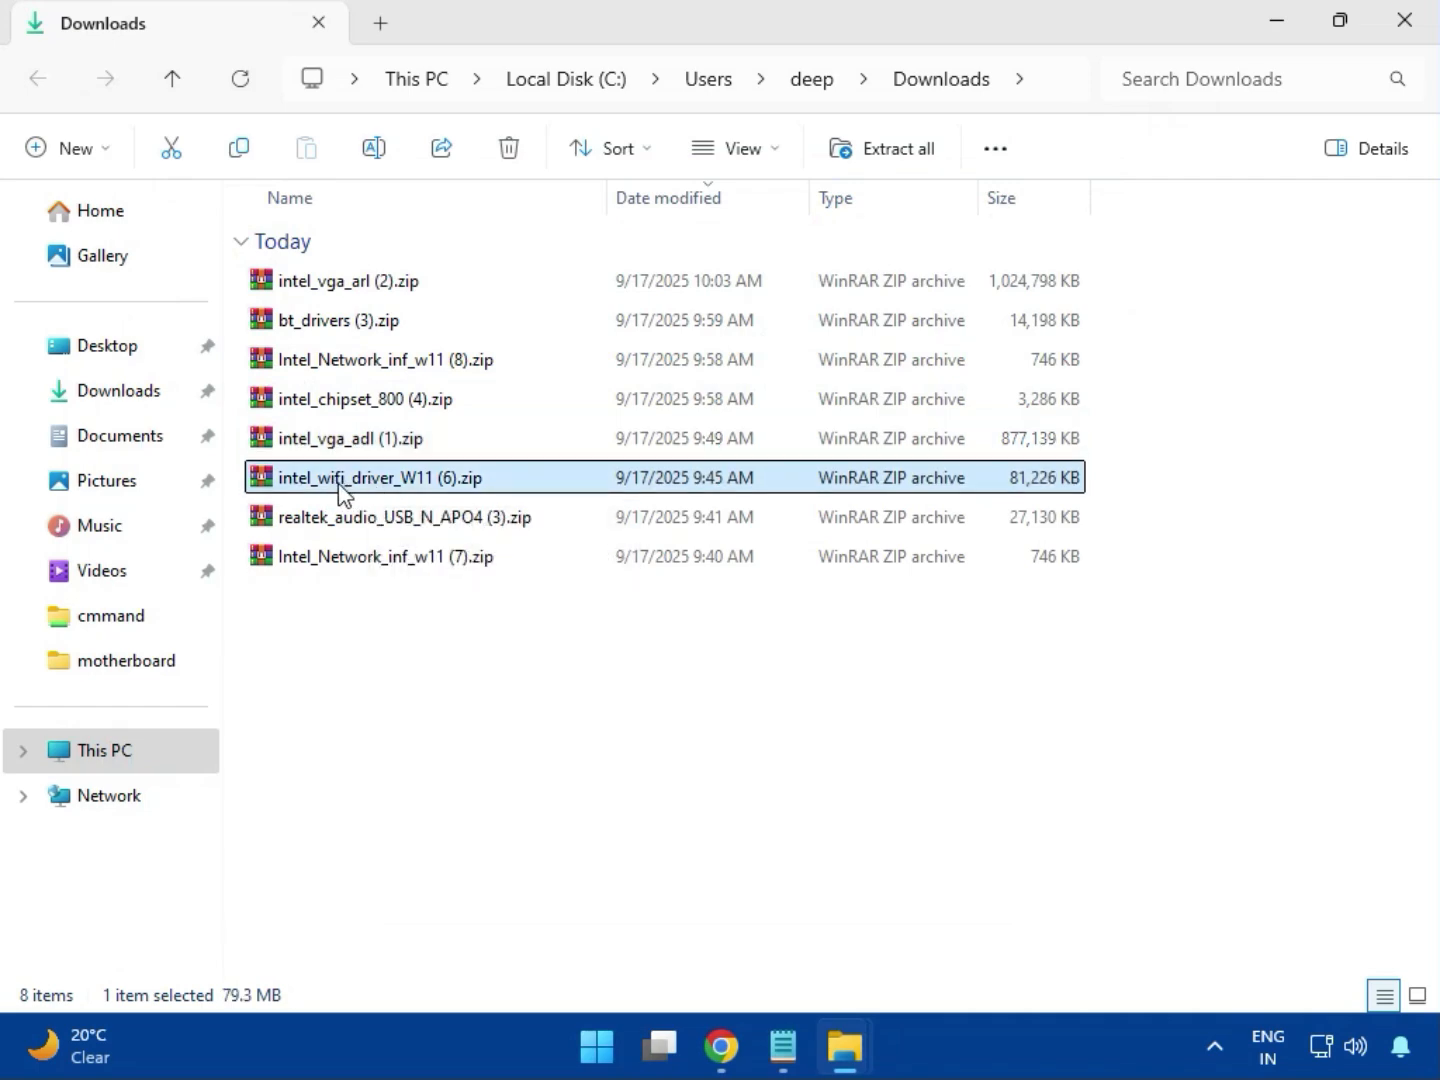
pyautogui.doubleClick(369, 482)
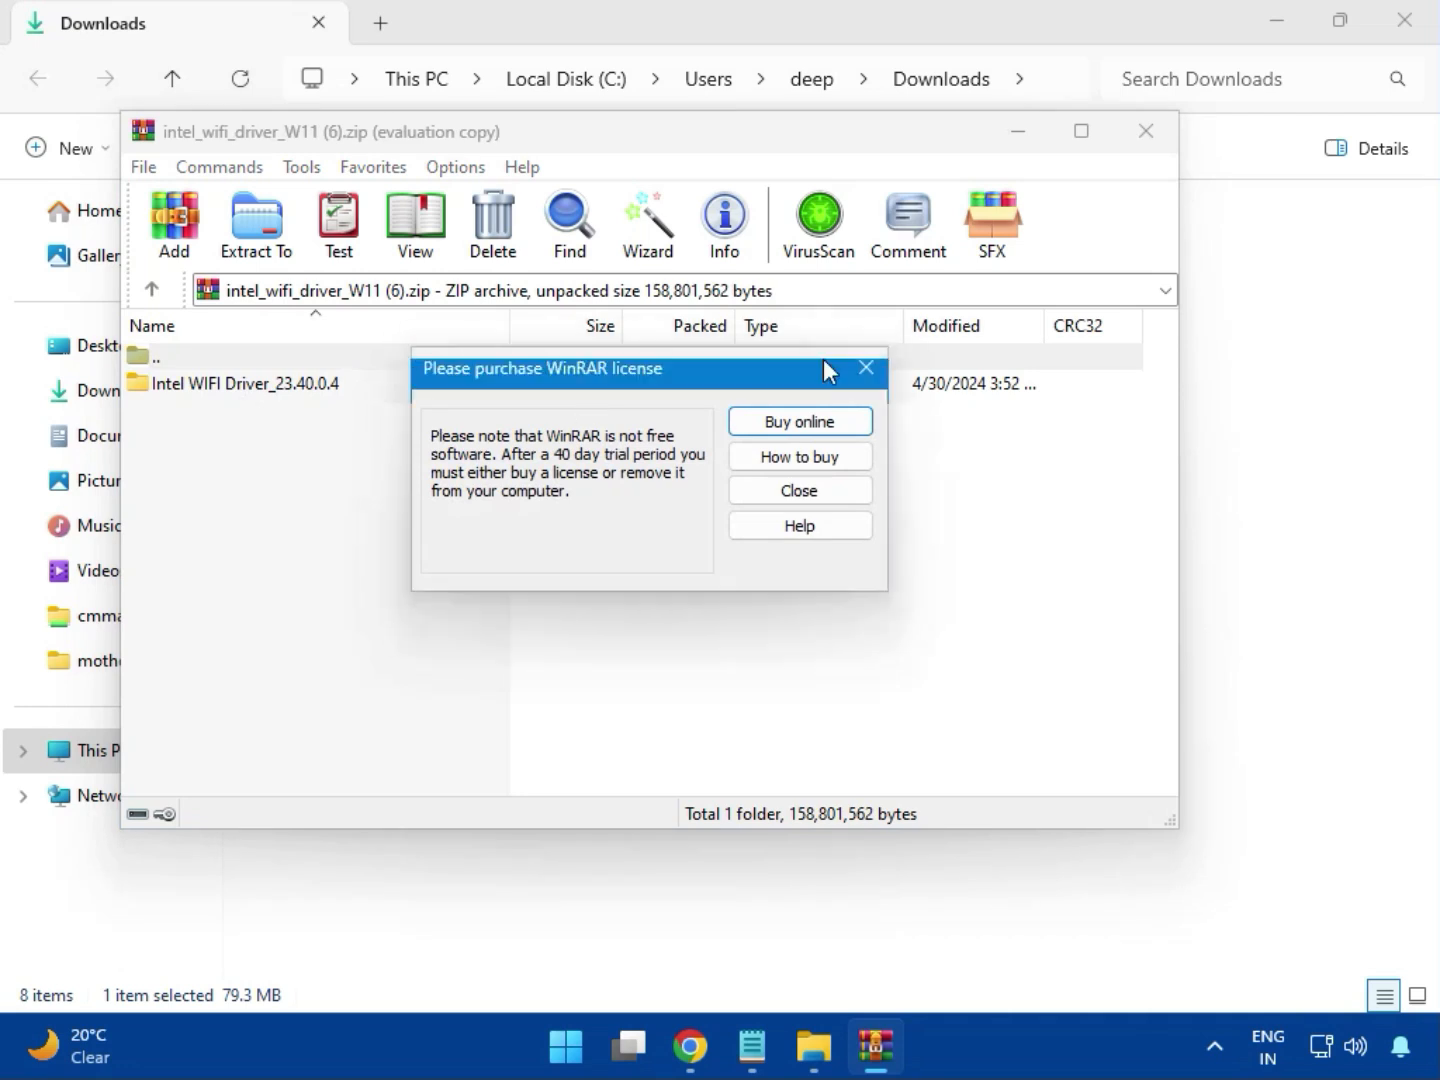
pyautogui.click(864, 369)
pyautogui.doubleClick(231, 381)
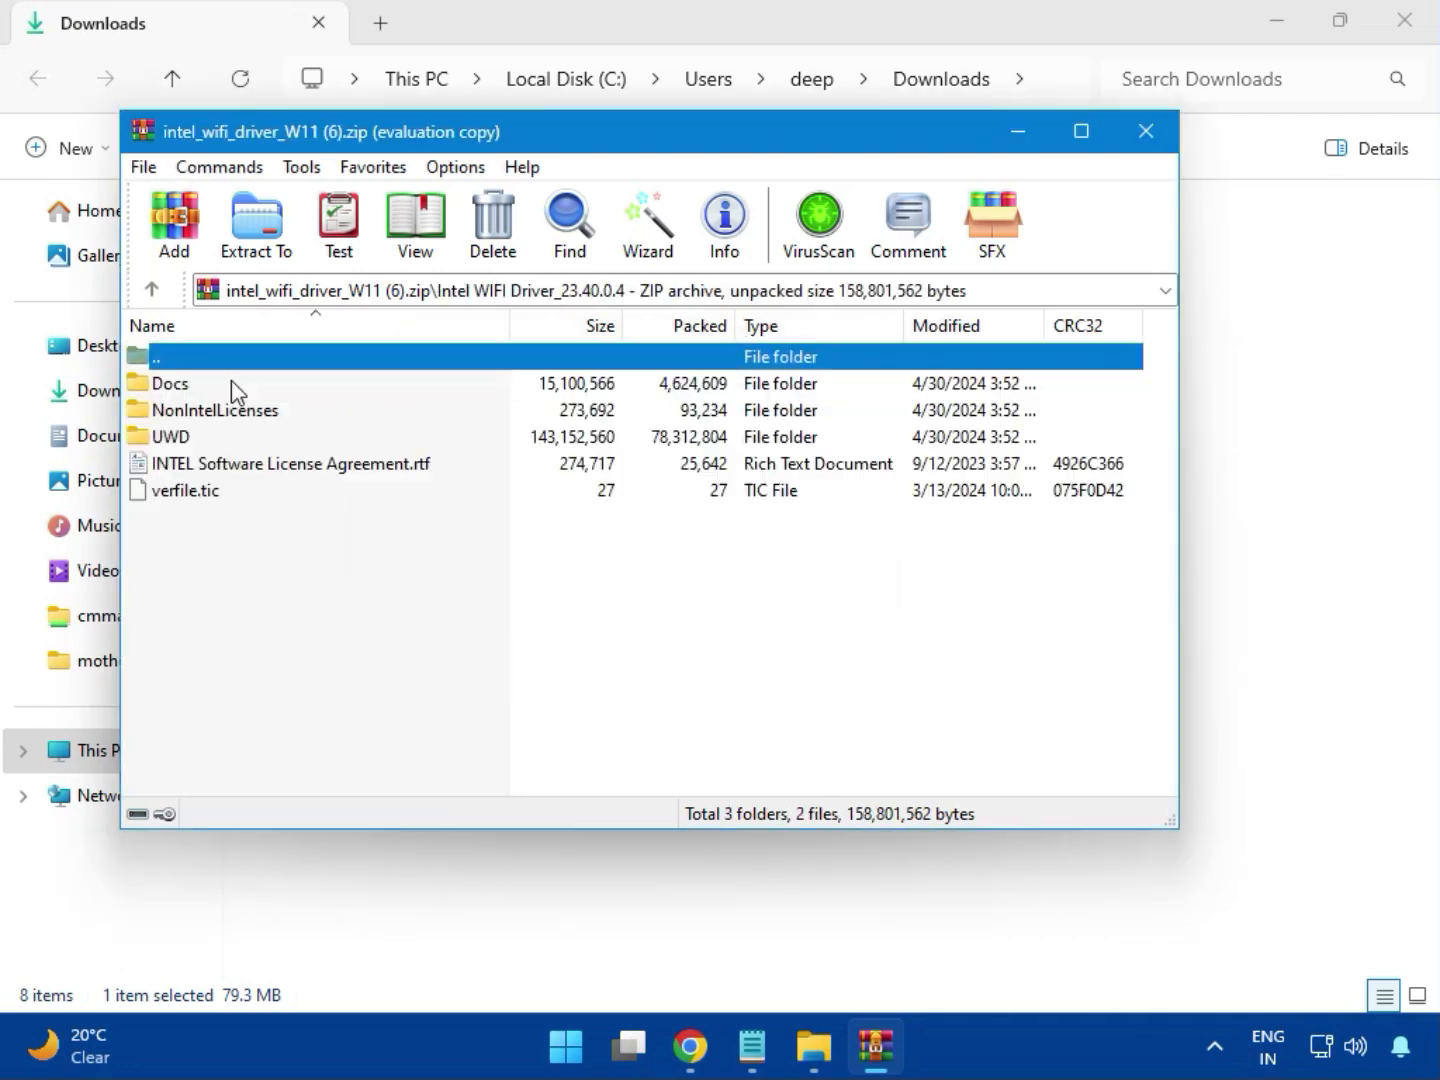
pyautogui.doubleClick(192, 436)
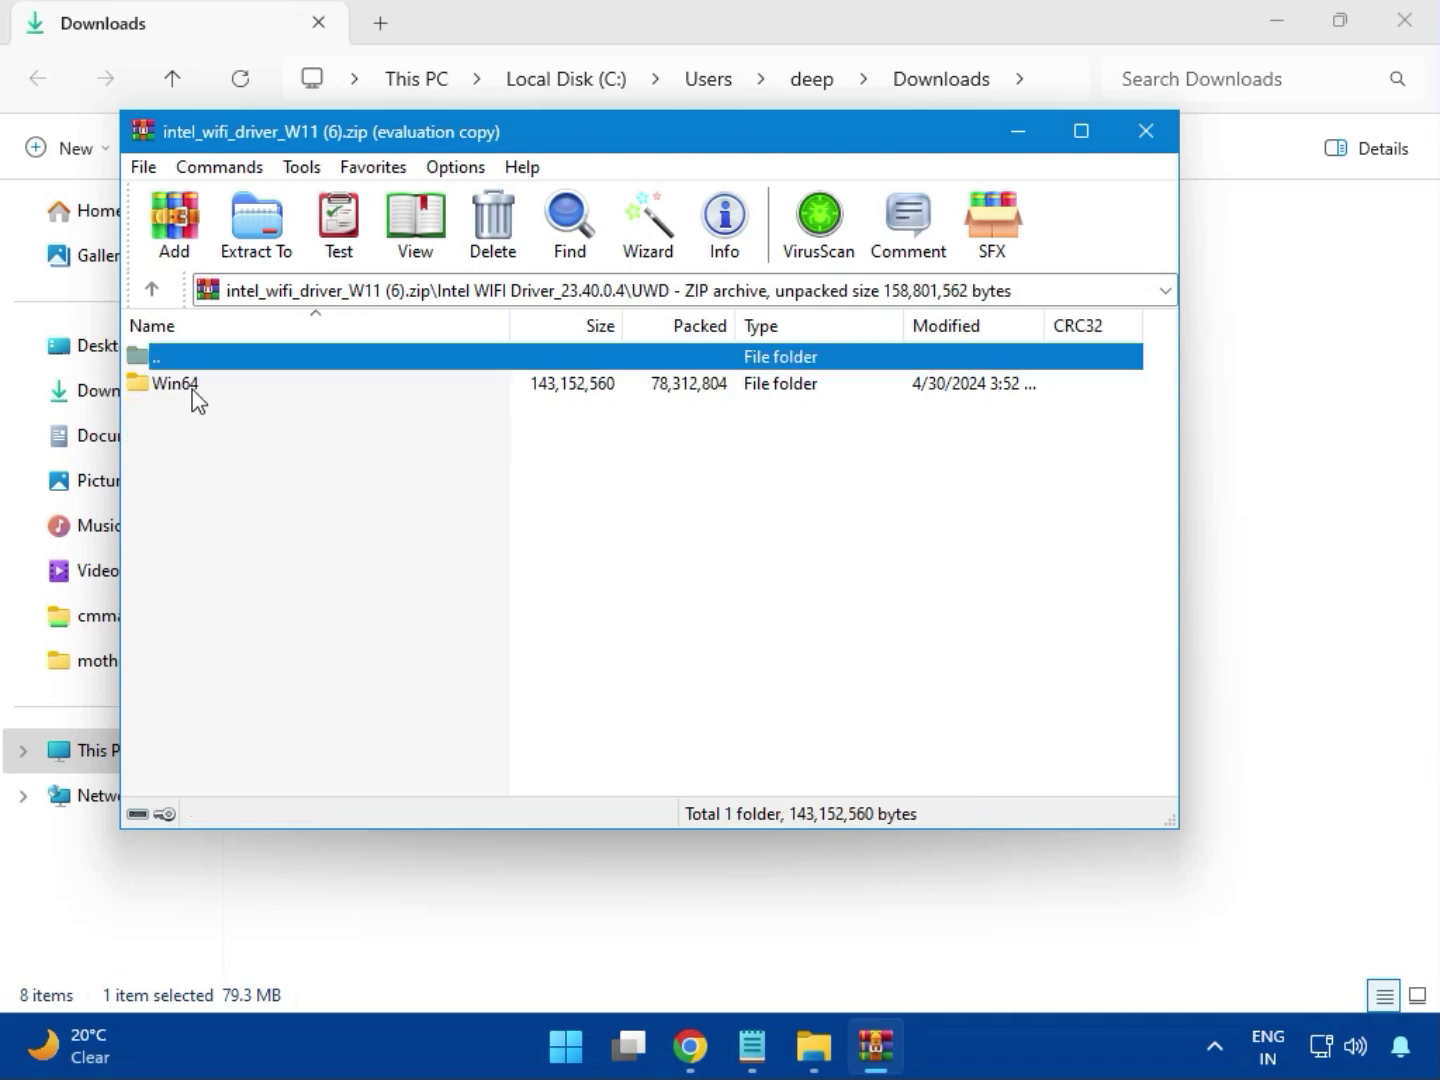
pyautogui.doubleClick(175, 384)
# Look through the files in the Drivers folder for a Wi-Fi installer and return to the Win64 folder.
pyautogui.doubleClick(193, 390)
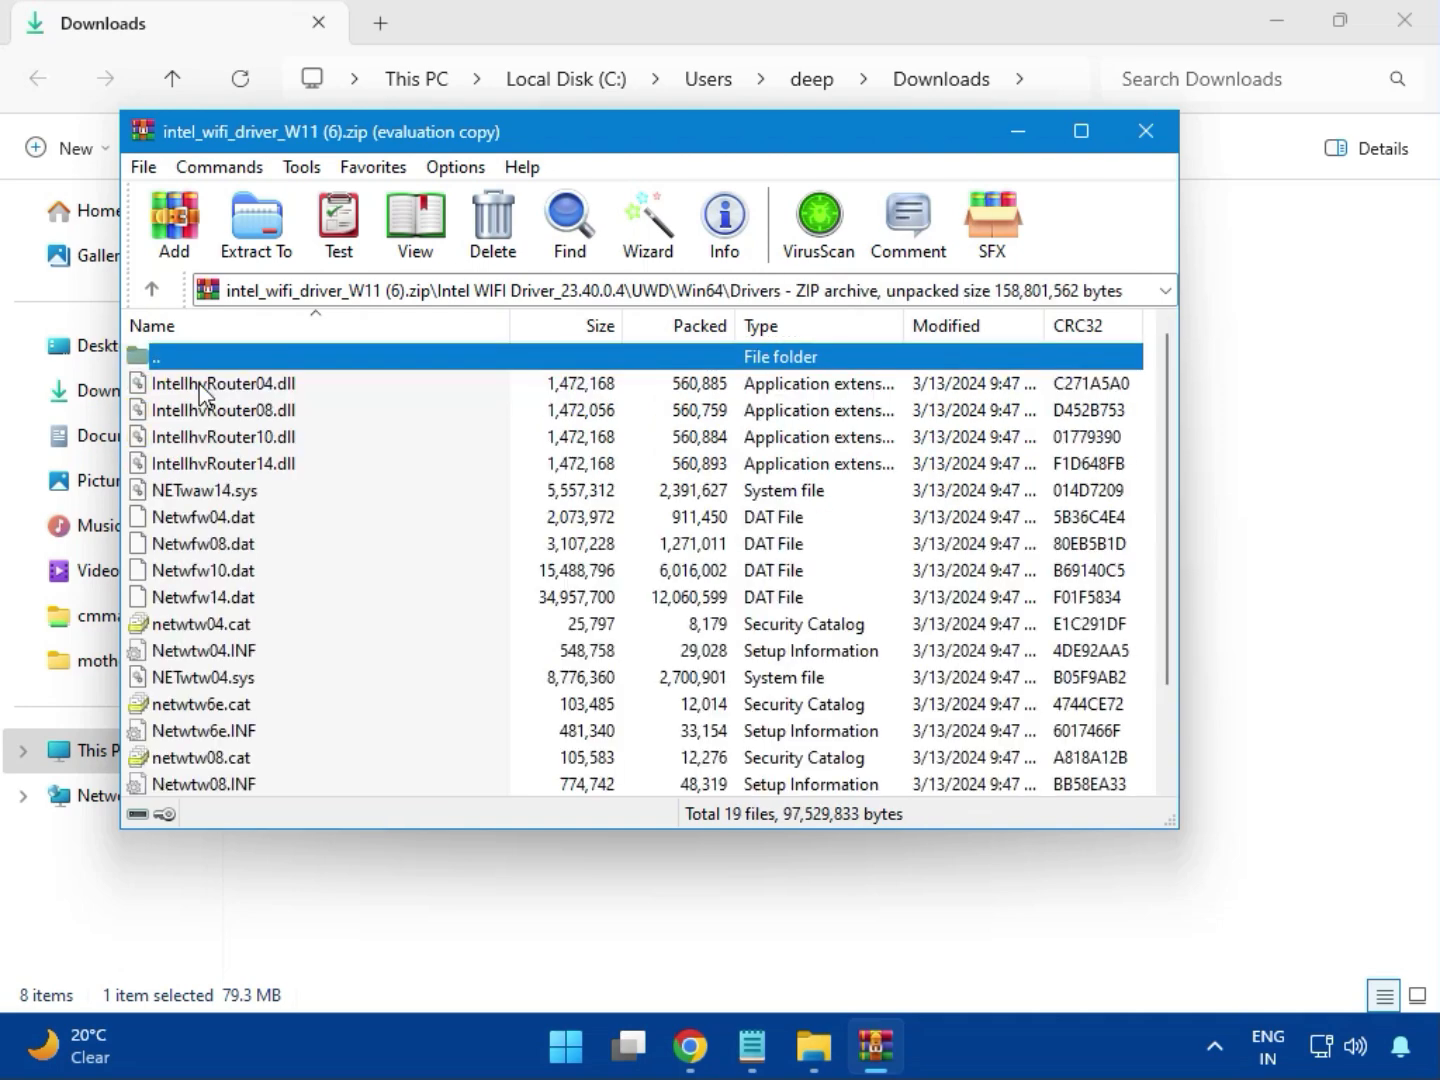
pyautogui.scroll(-1, 265, 594)
pyautogui.scroll(-1, 265, 594)
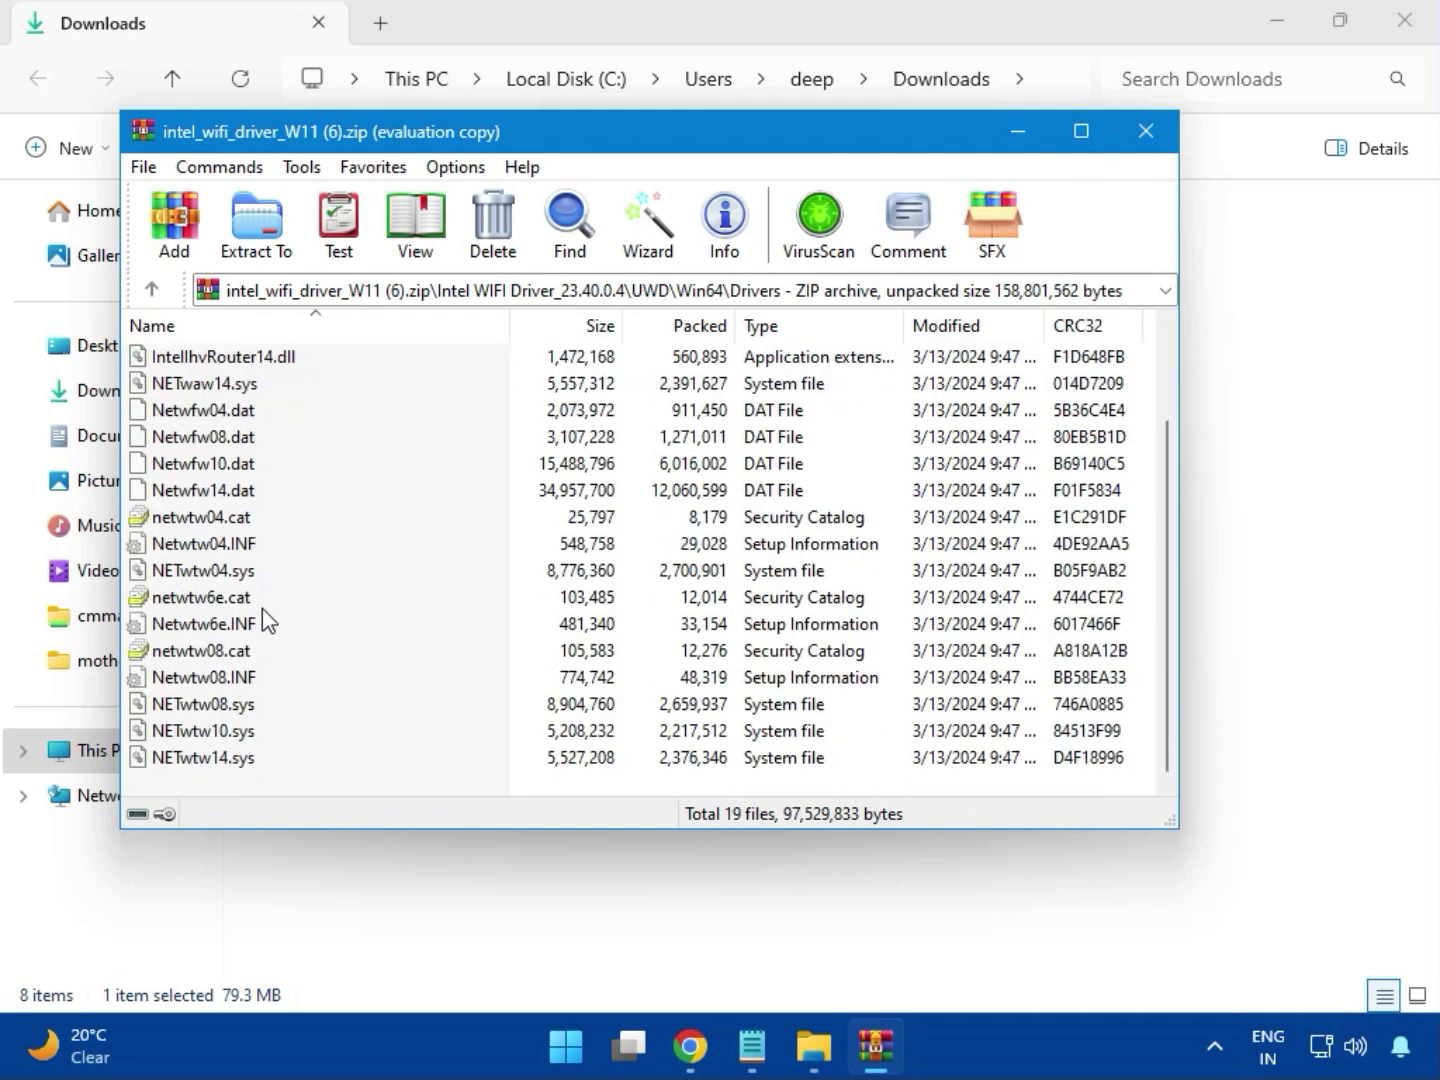
pyautogui.press('Home')
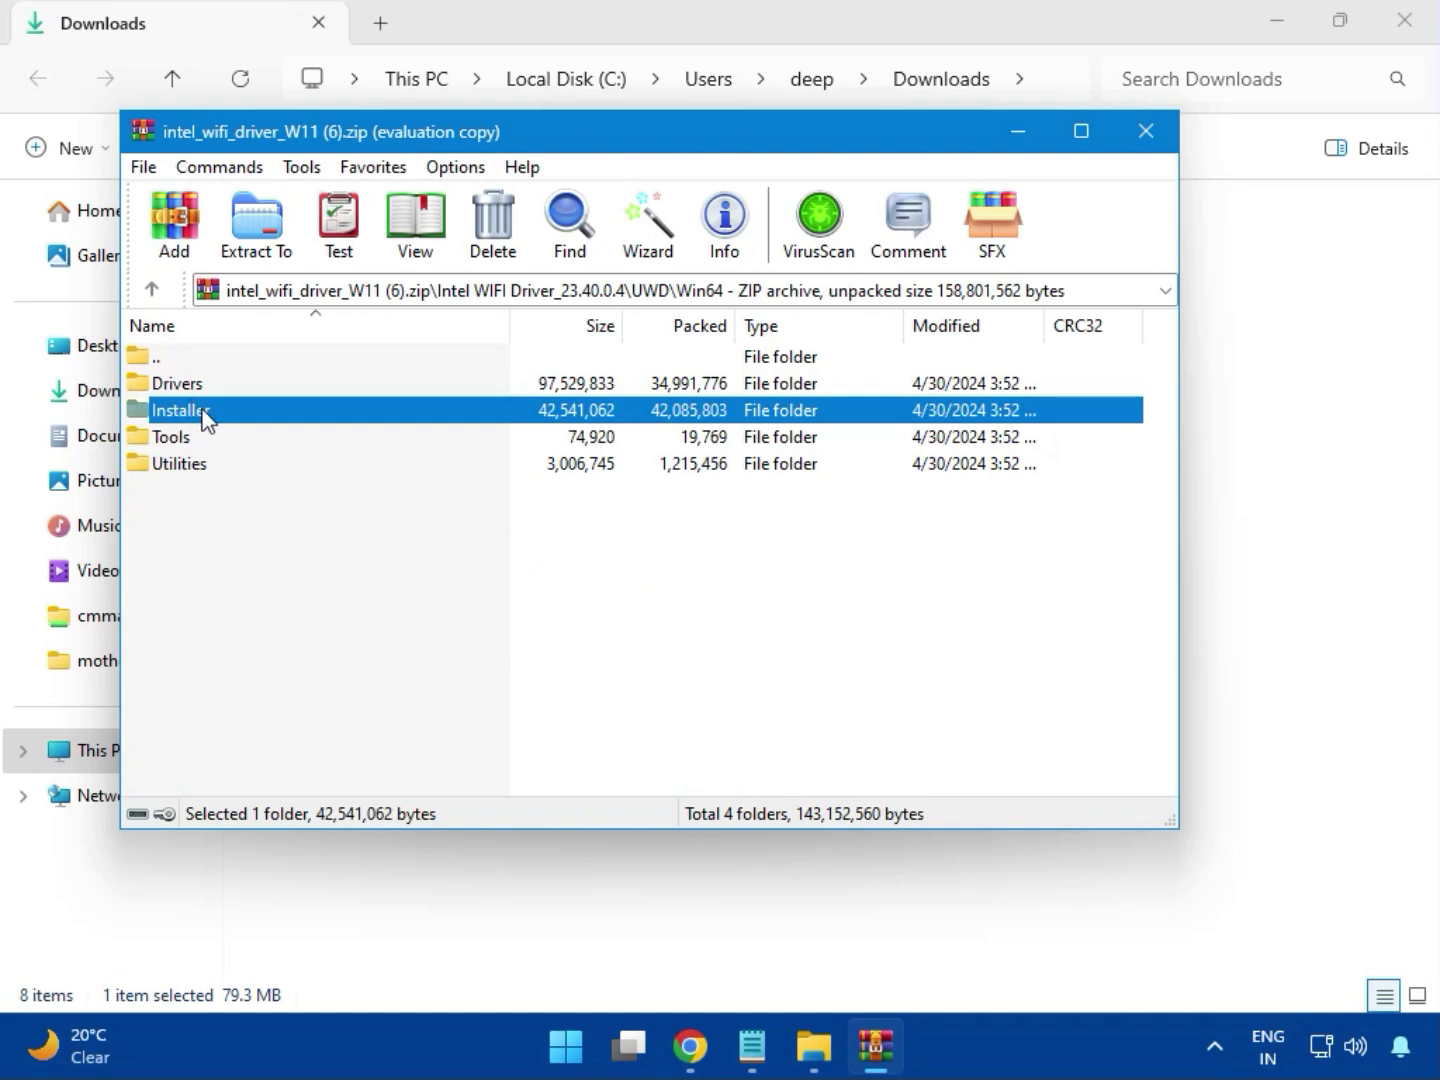
# Enter the Installer folder of the Wi-Fi driver archive and launch WirelessSetup.exe.
pyautogui.doubleClick(206, 418)
pyautogui.click(200, 418)
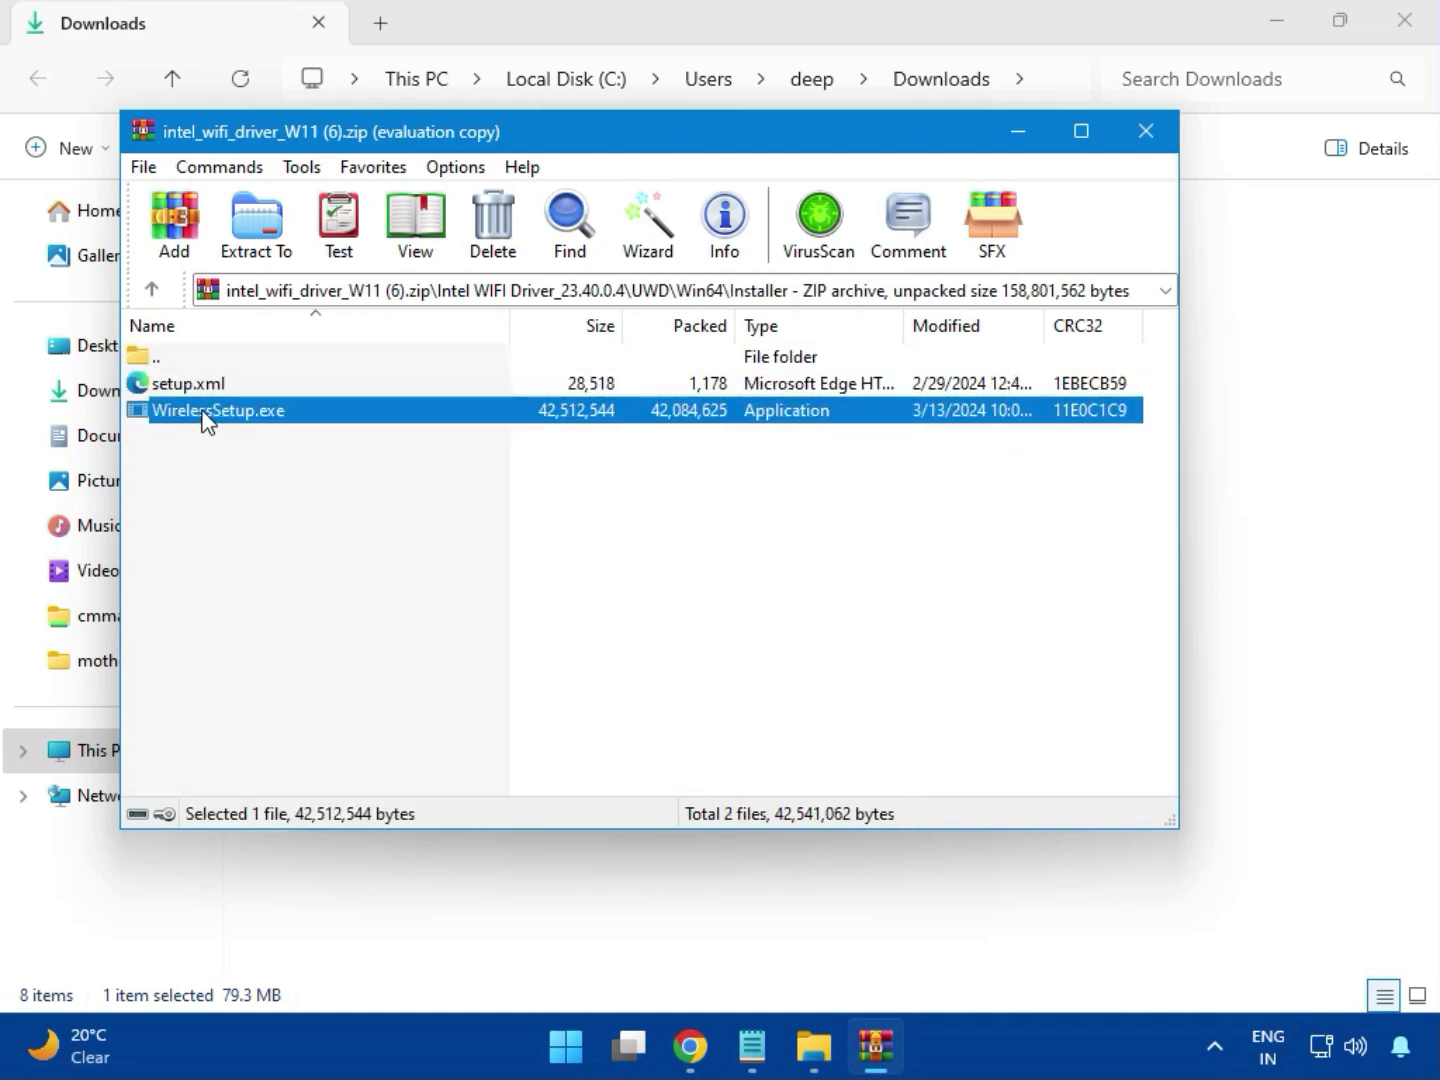
pyautogui.doubleClick(222, 411)
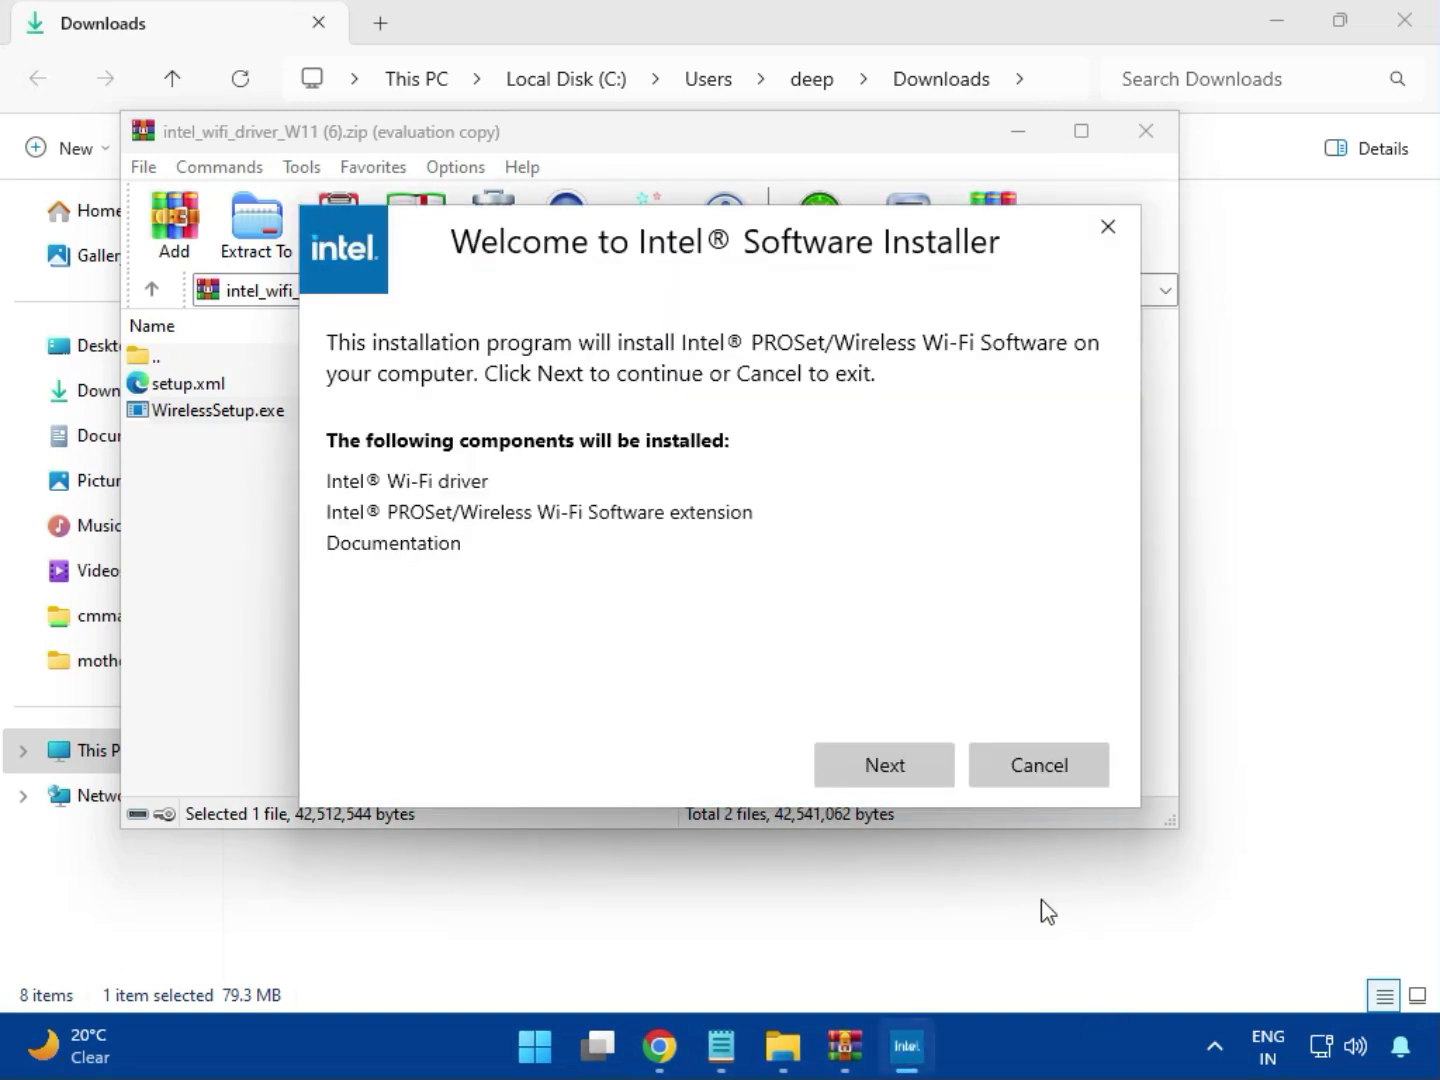
# Install Intel PROSet/Wireless Wi-Fi Software, agreeing to the license terms and allowing changes, finish the installer, and close the archive.
pyautogui.click(881, 753)
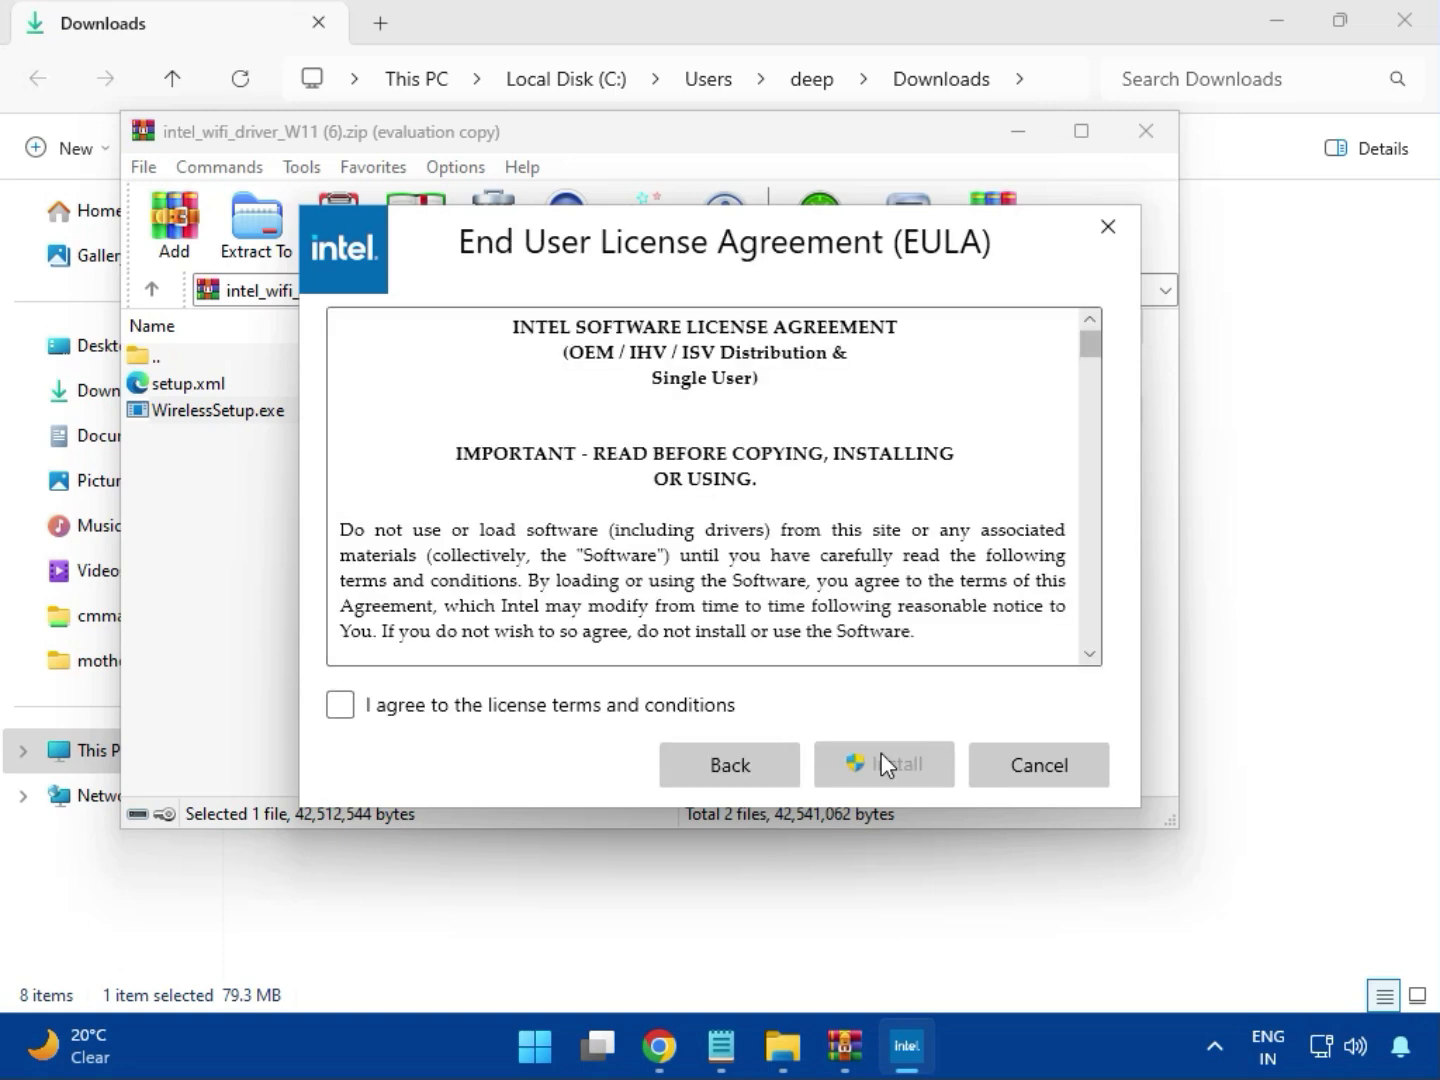
pyautogui.click(628, 710)
pyautogui.click(903, 779)
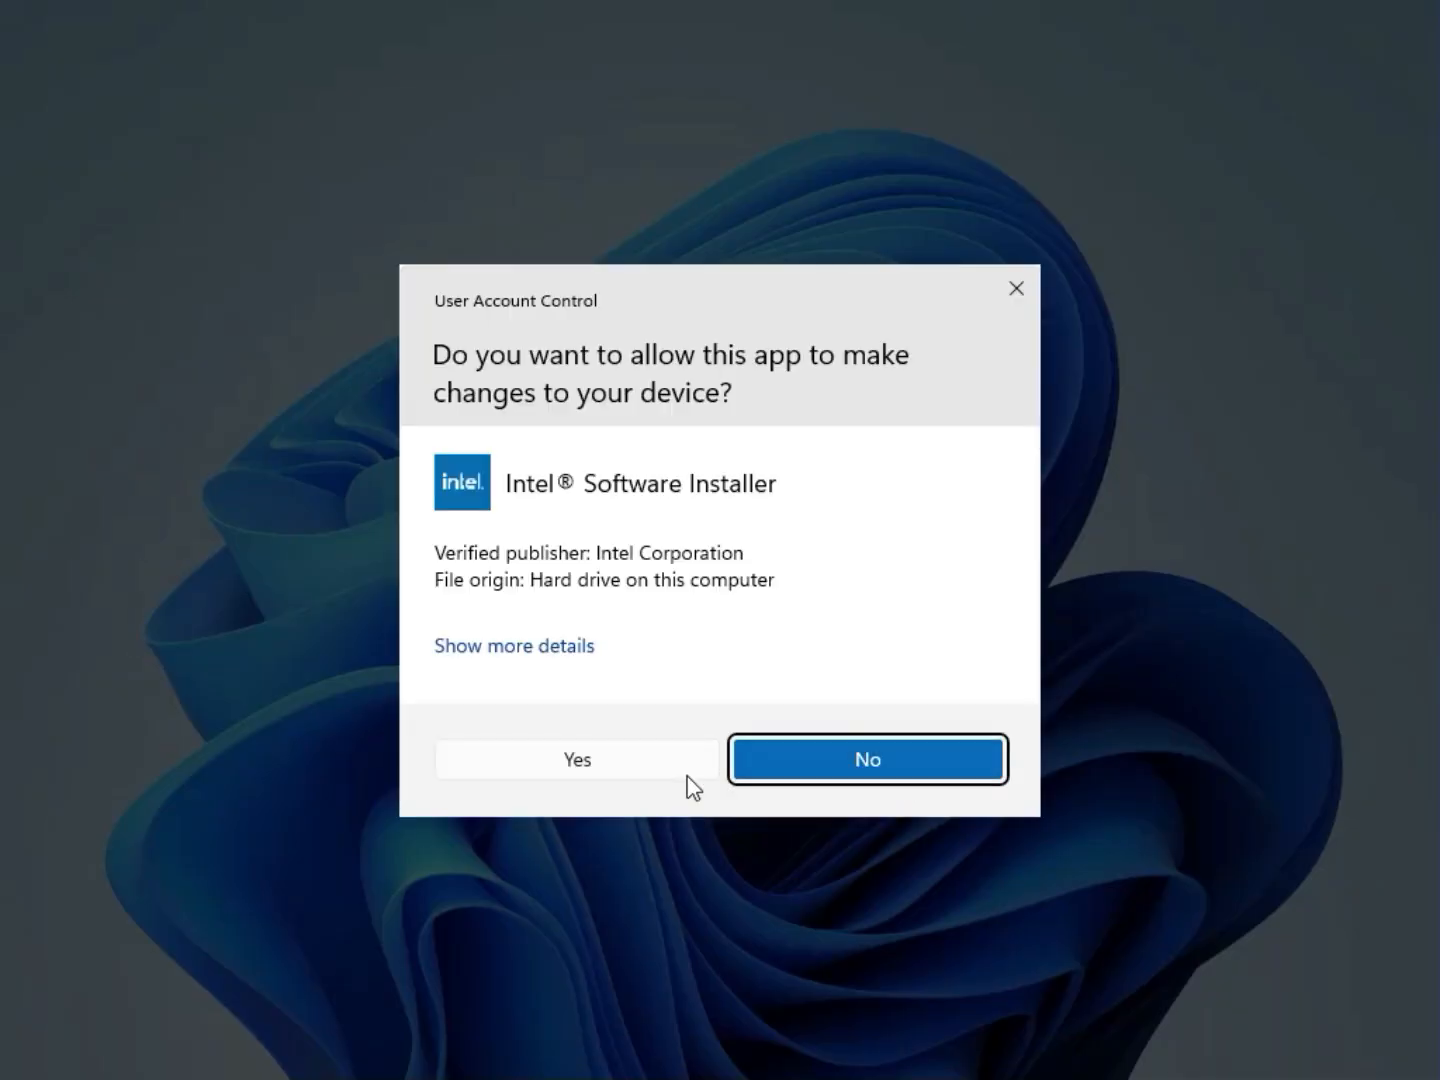
pyautogui.click(662, 772)
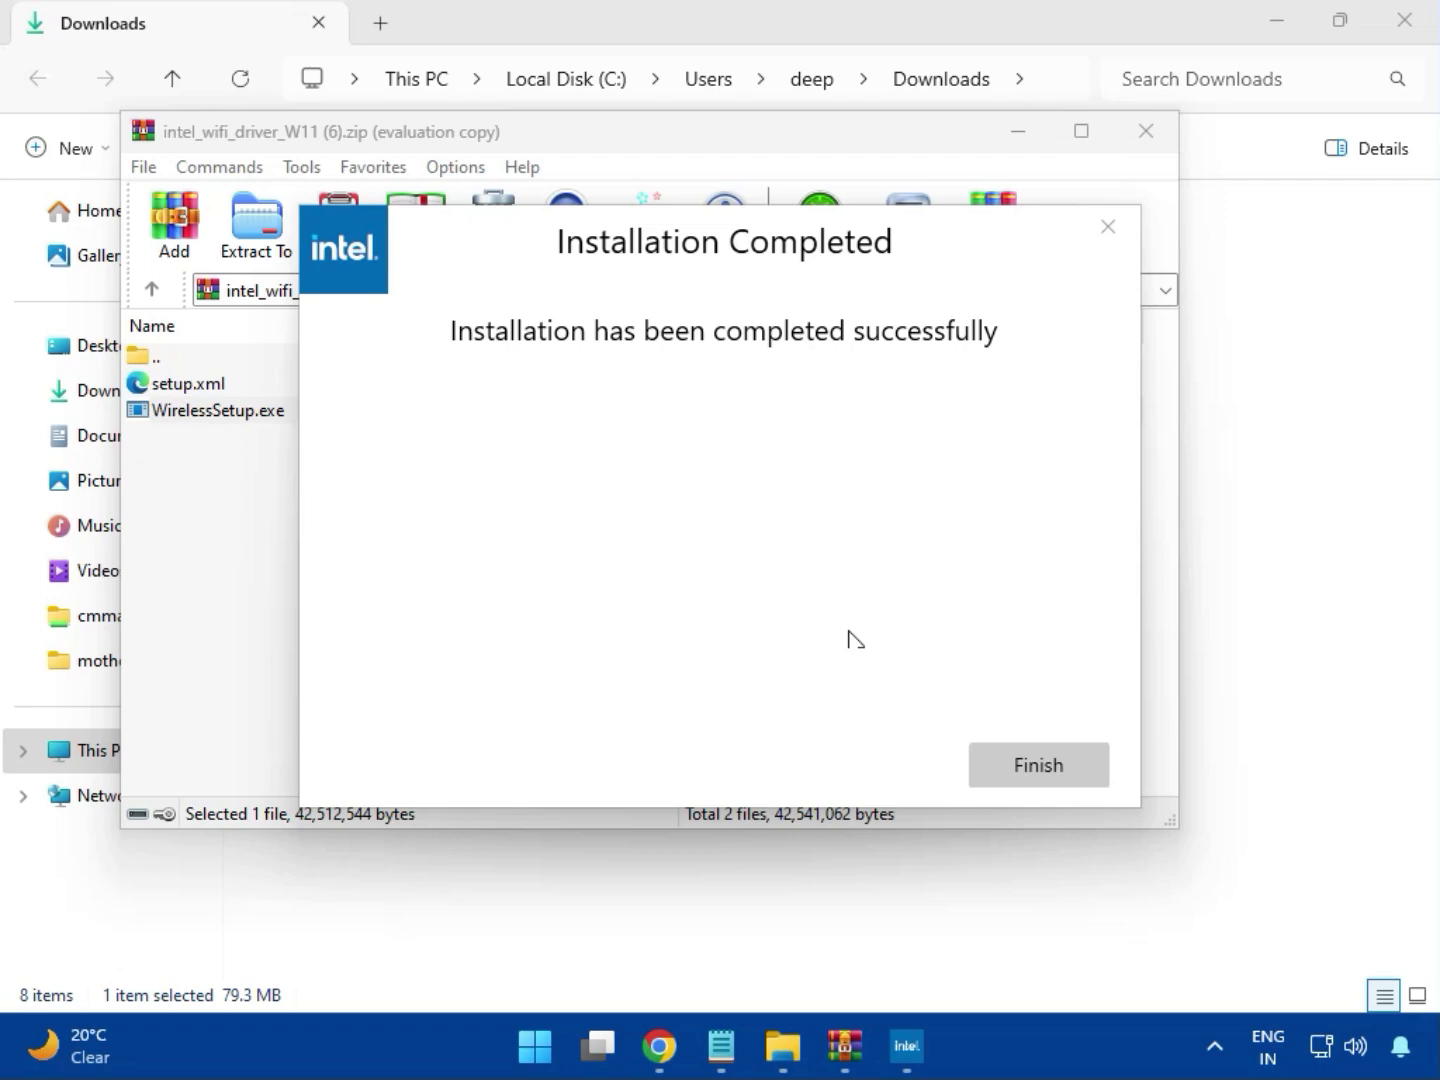
pyautogui.click(1032, 763)
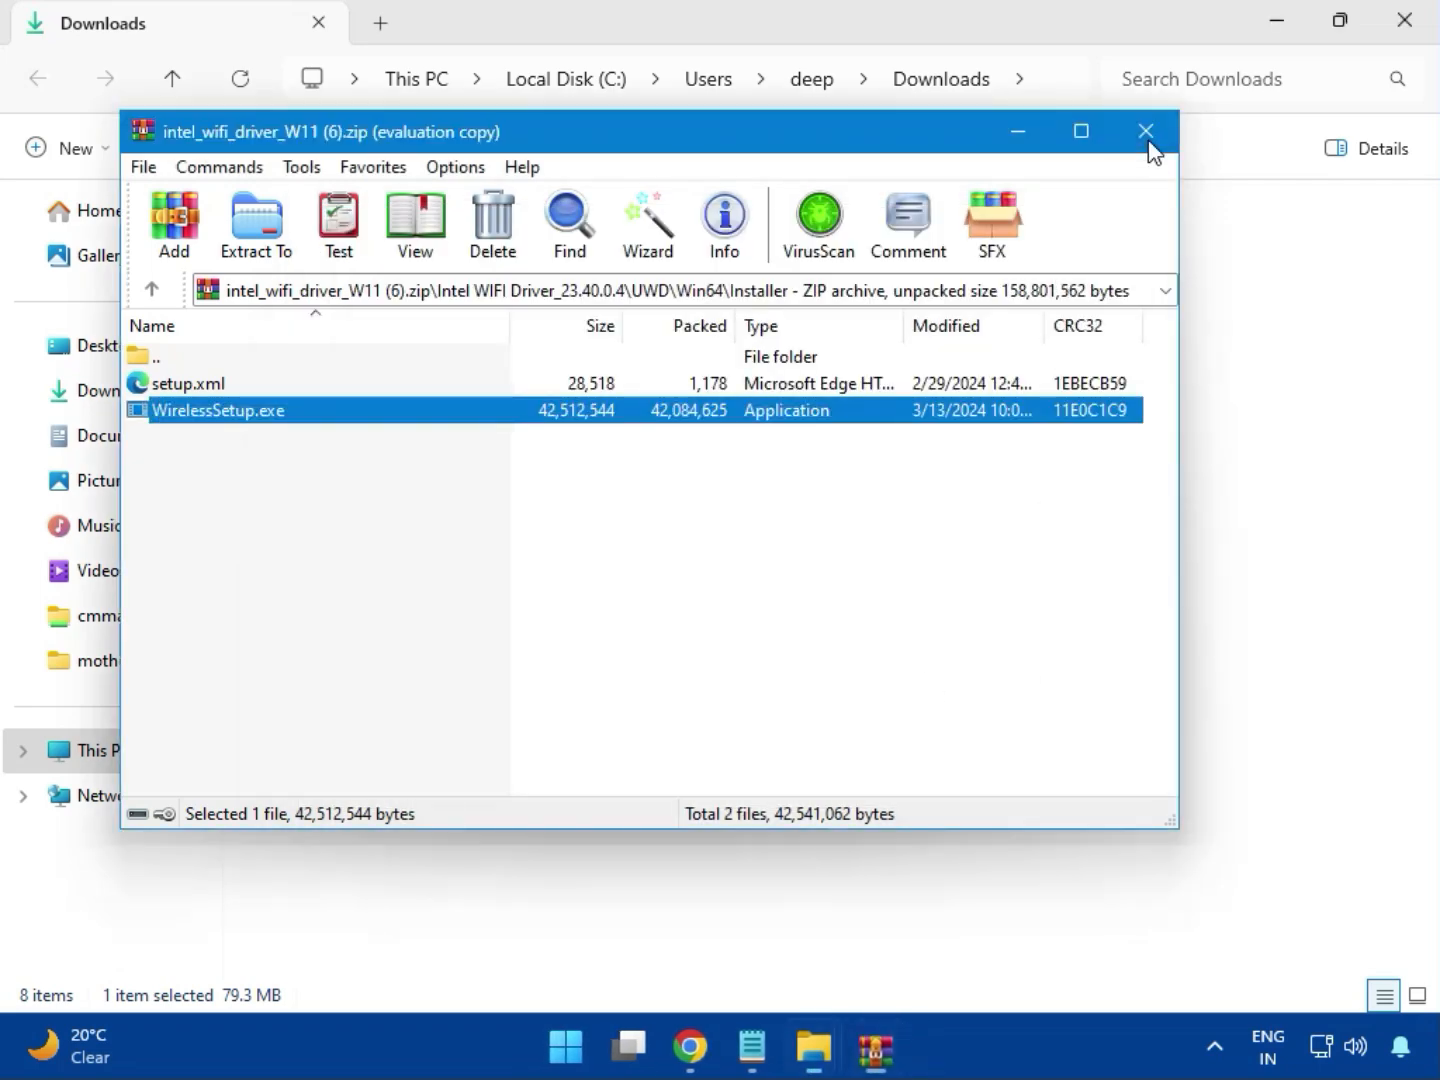
pyautogui.click(1146, 133)
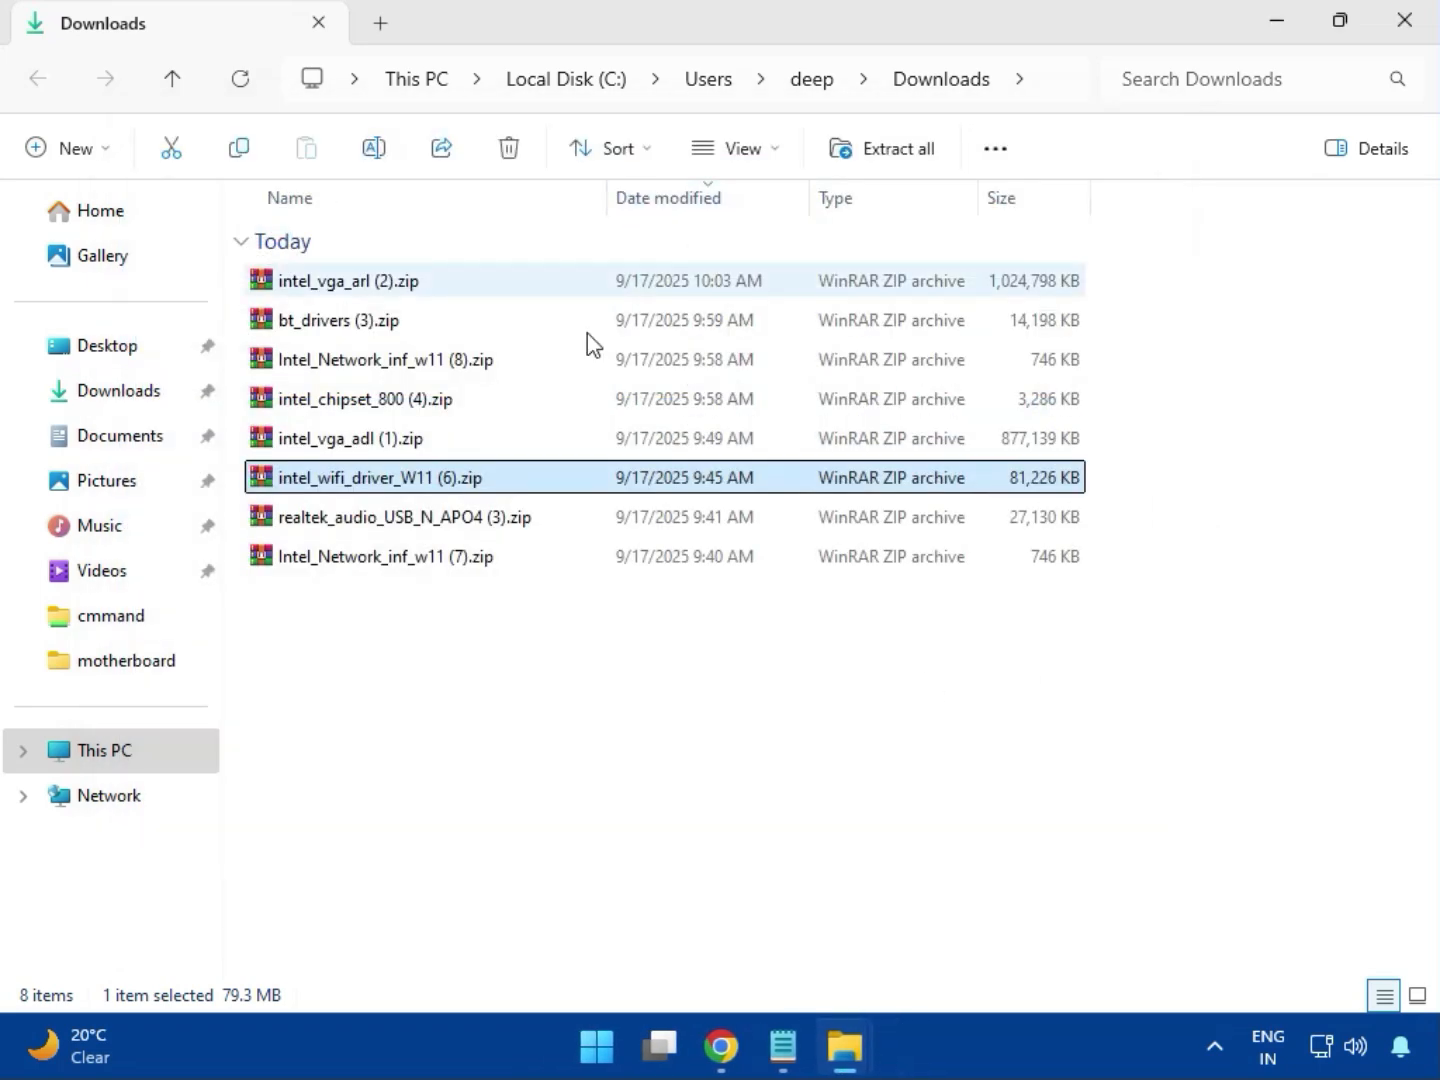
# Open realtek_audio_USB_N_APO4 (3).zip, dismiss the WinRAR purchase notice, and enter the Realtek USB Universal Driver folder.
pyautogui.doubleClick(434, 540)
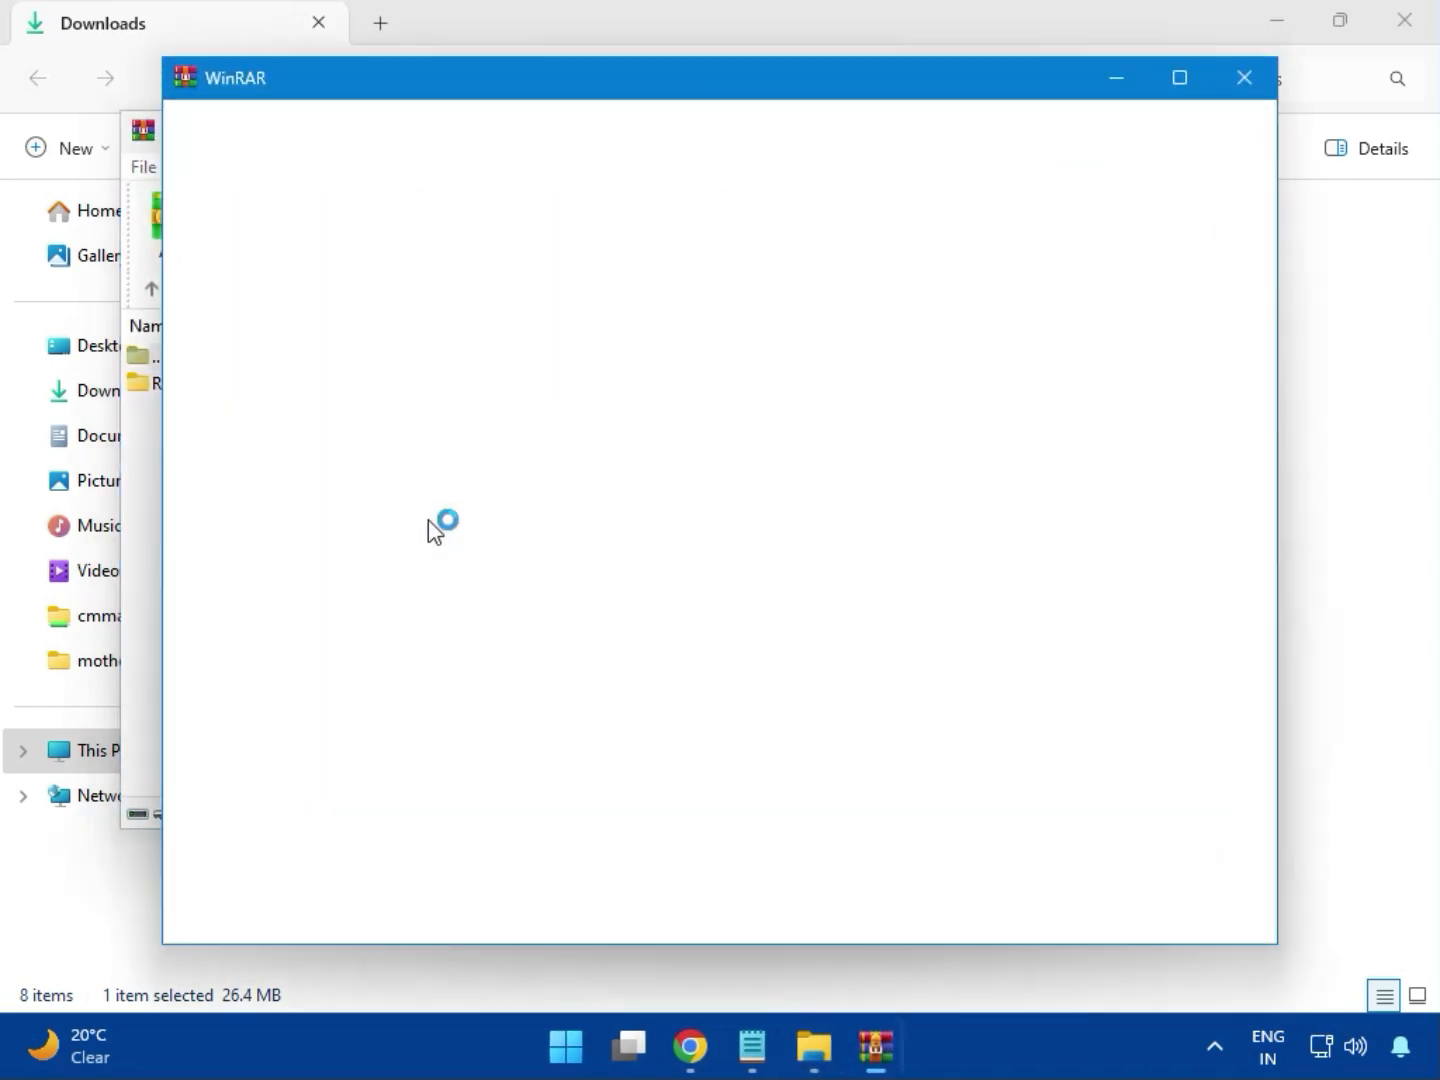
pyautogui.click(1238, 80)
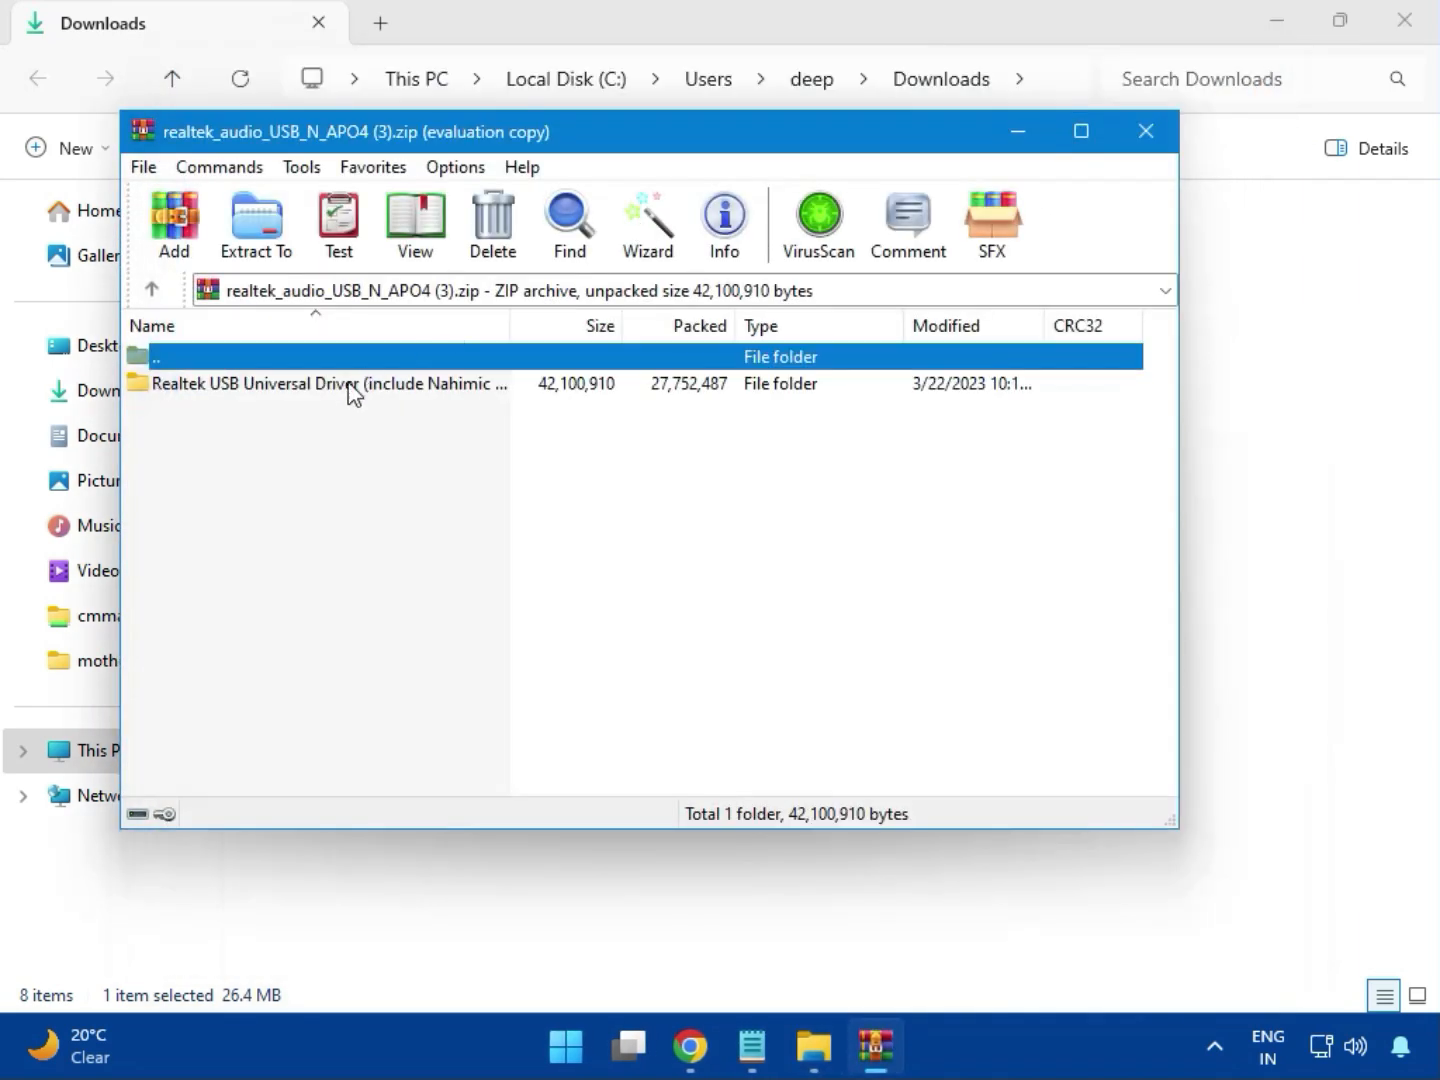
pyautogui.doubleClick(322, 388)
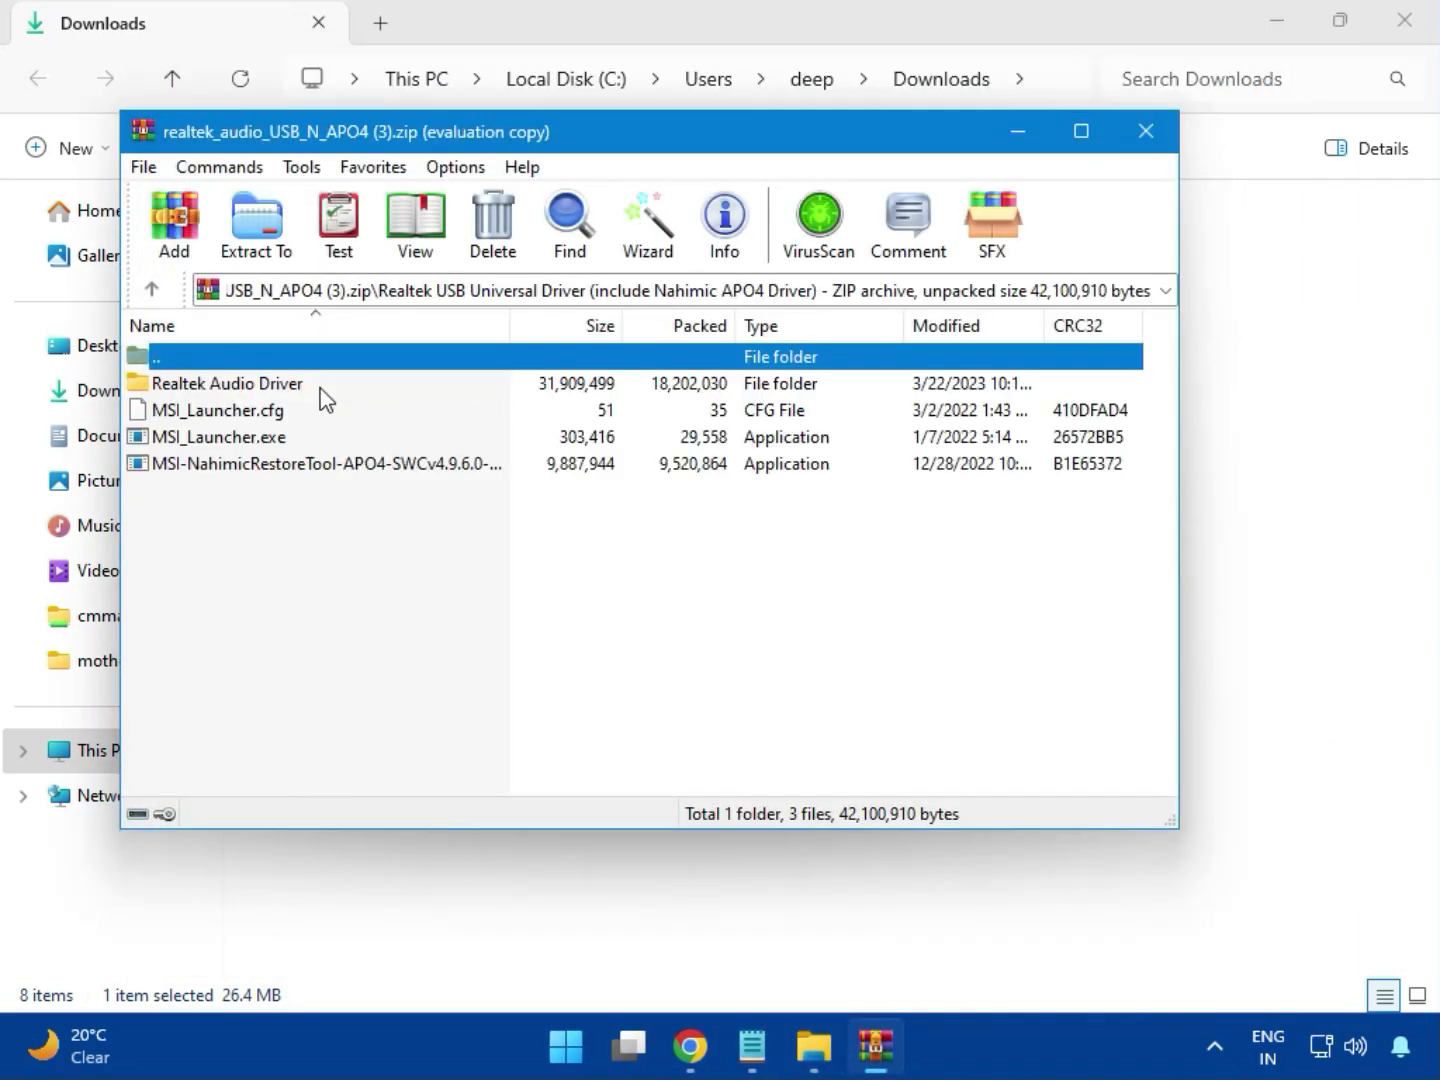
# Run MSI_Launcher.exe to install the Realtek audio driver, allowing it to make changes, and close the archive and the Downloads window.
pyautogui.doubleClick(254, 441)
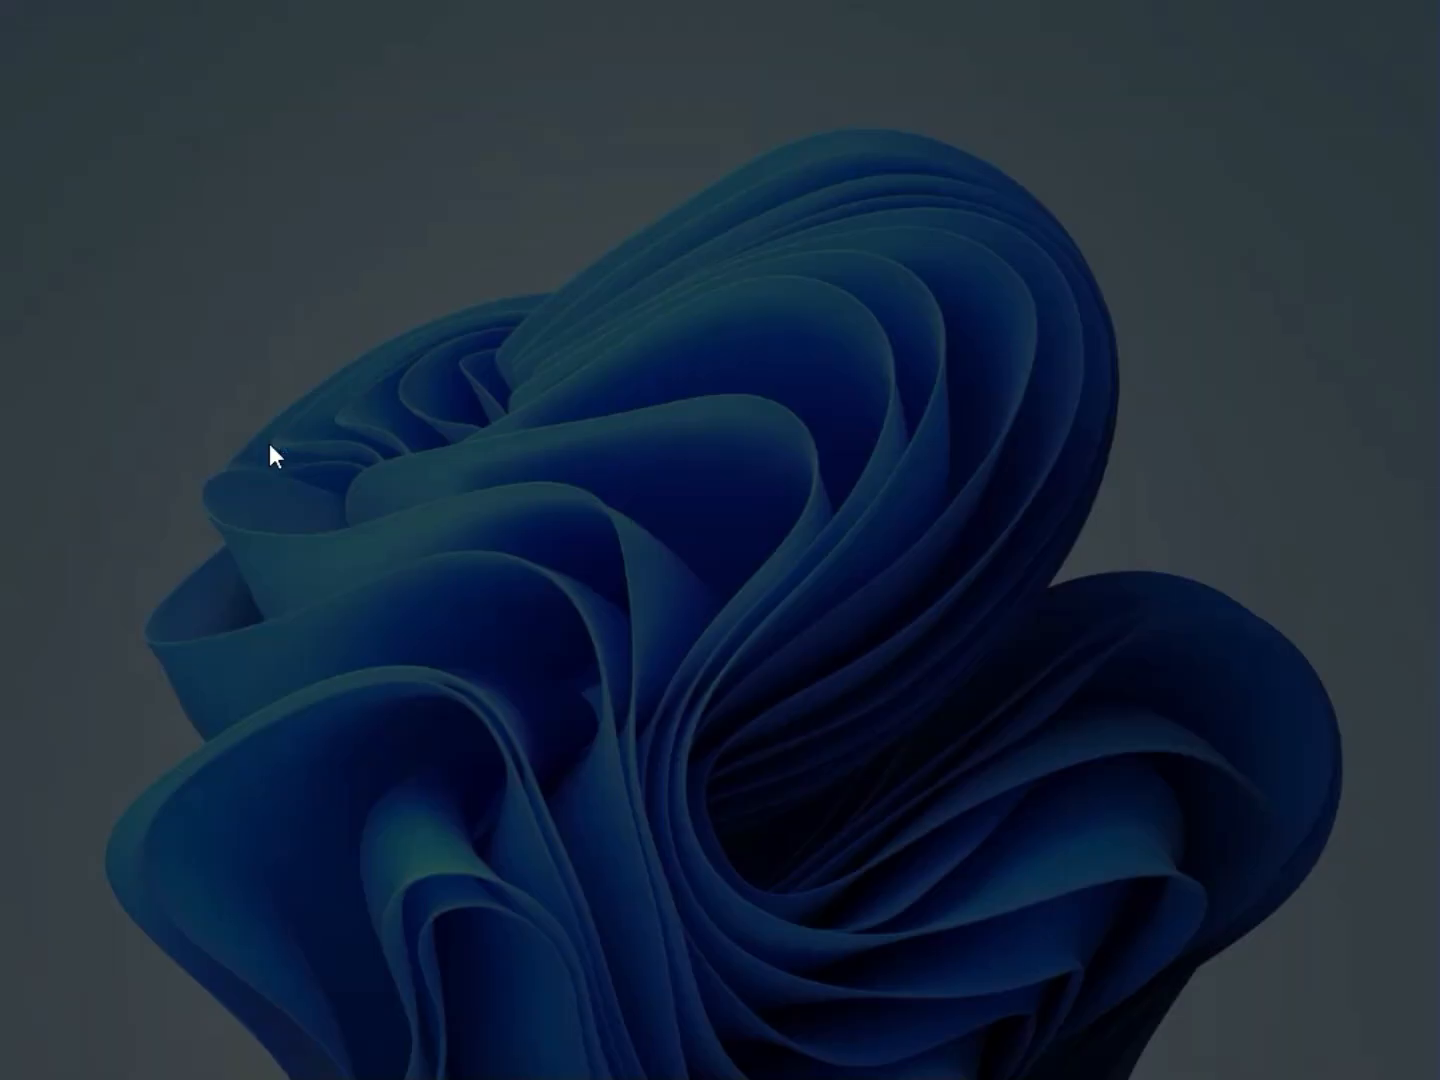
pyautogui.click(575, 762)
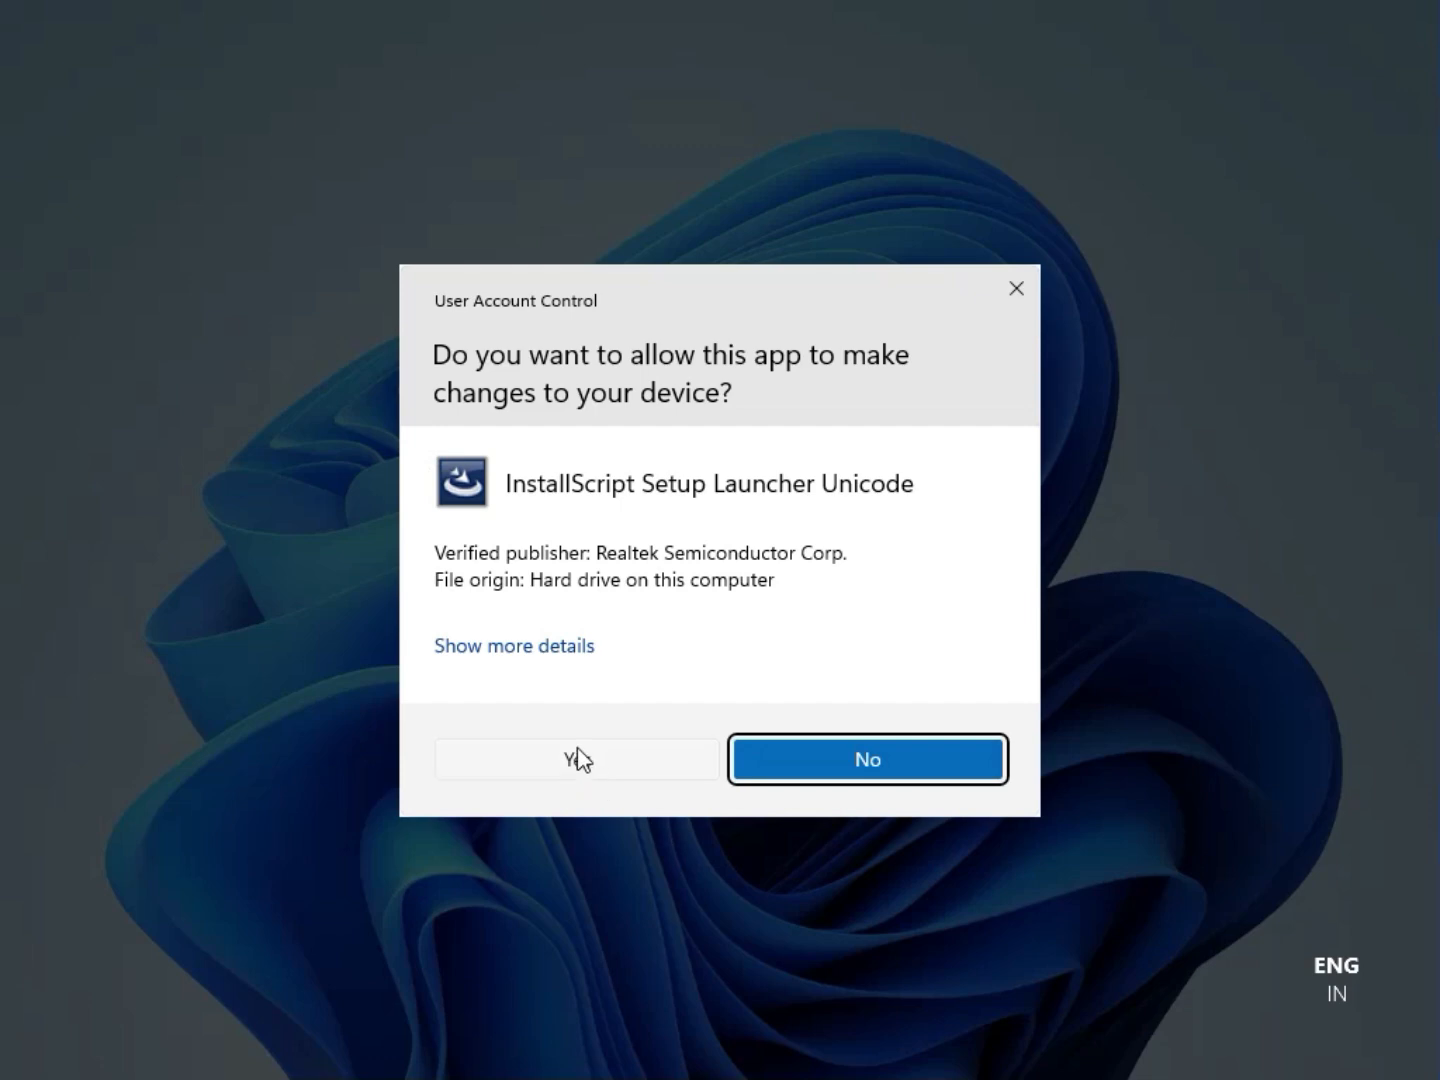
pyautogui.click(575, 759)
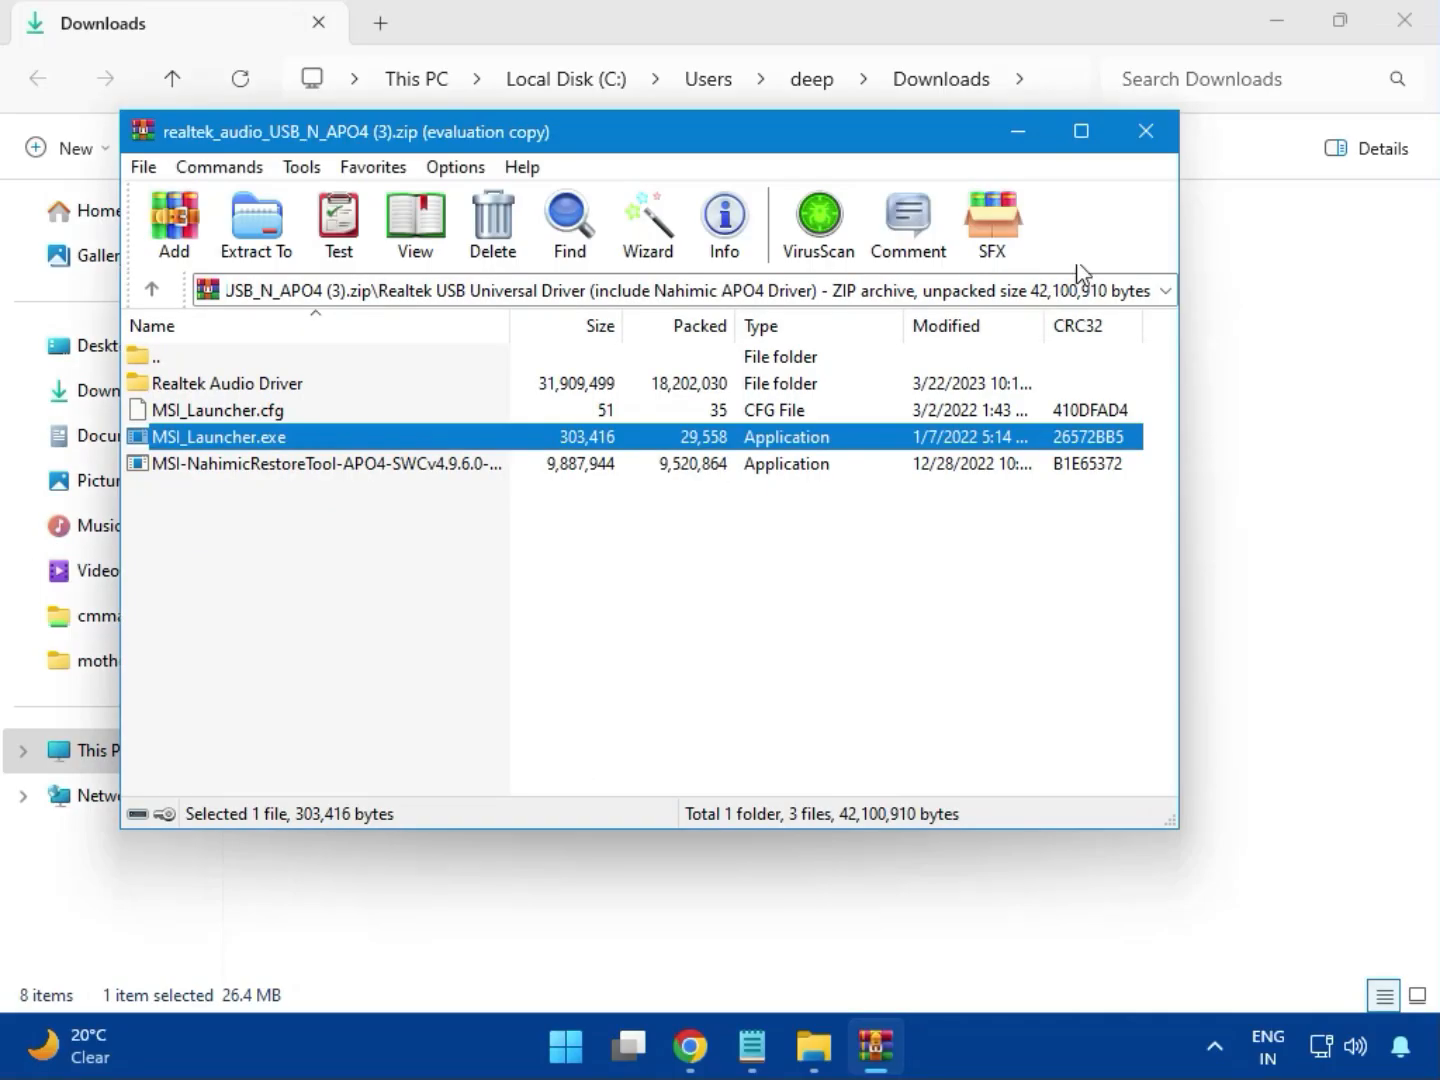
pyautogui.click(1146, 138)
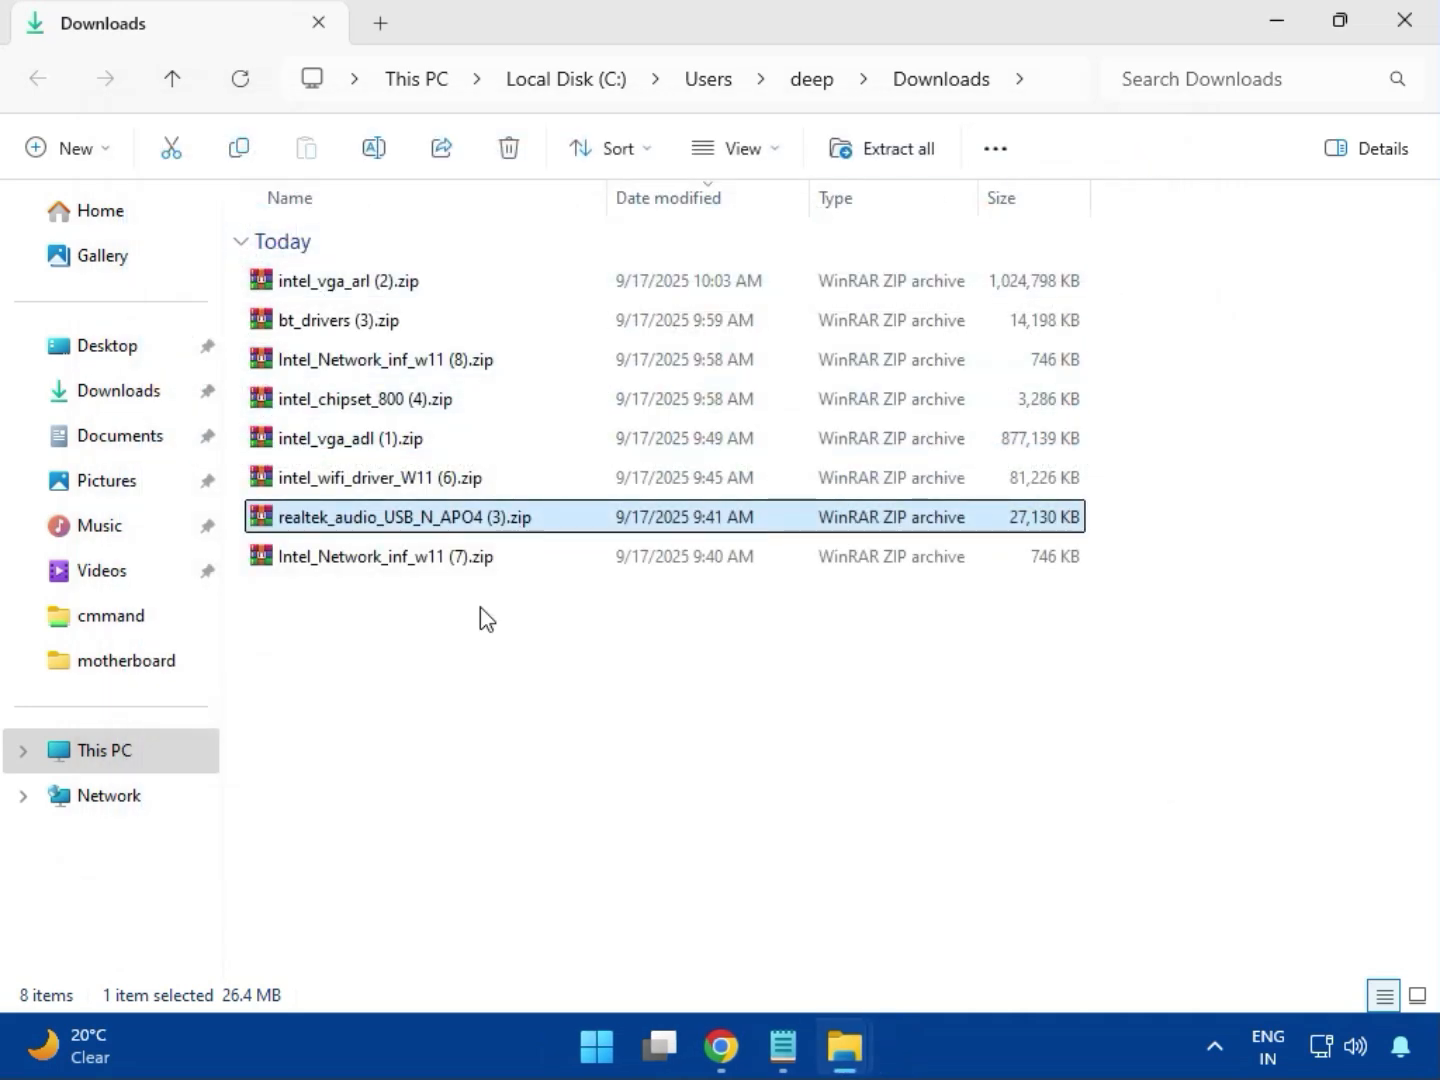
pyautogui.click(389, 562)
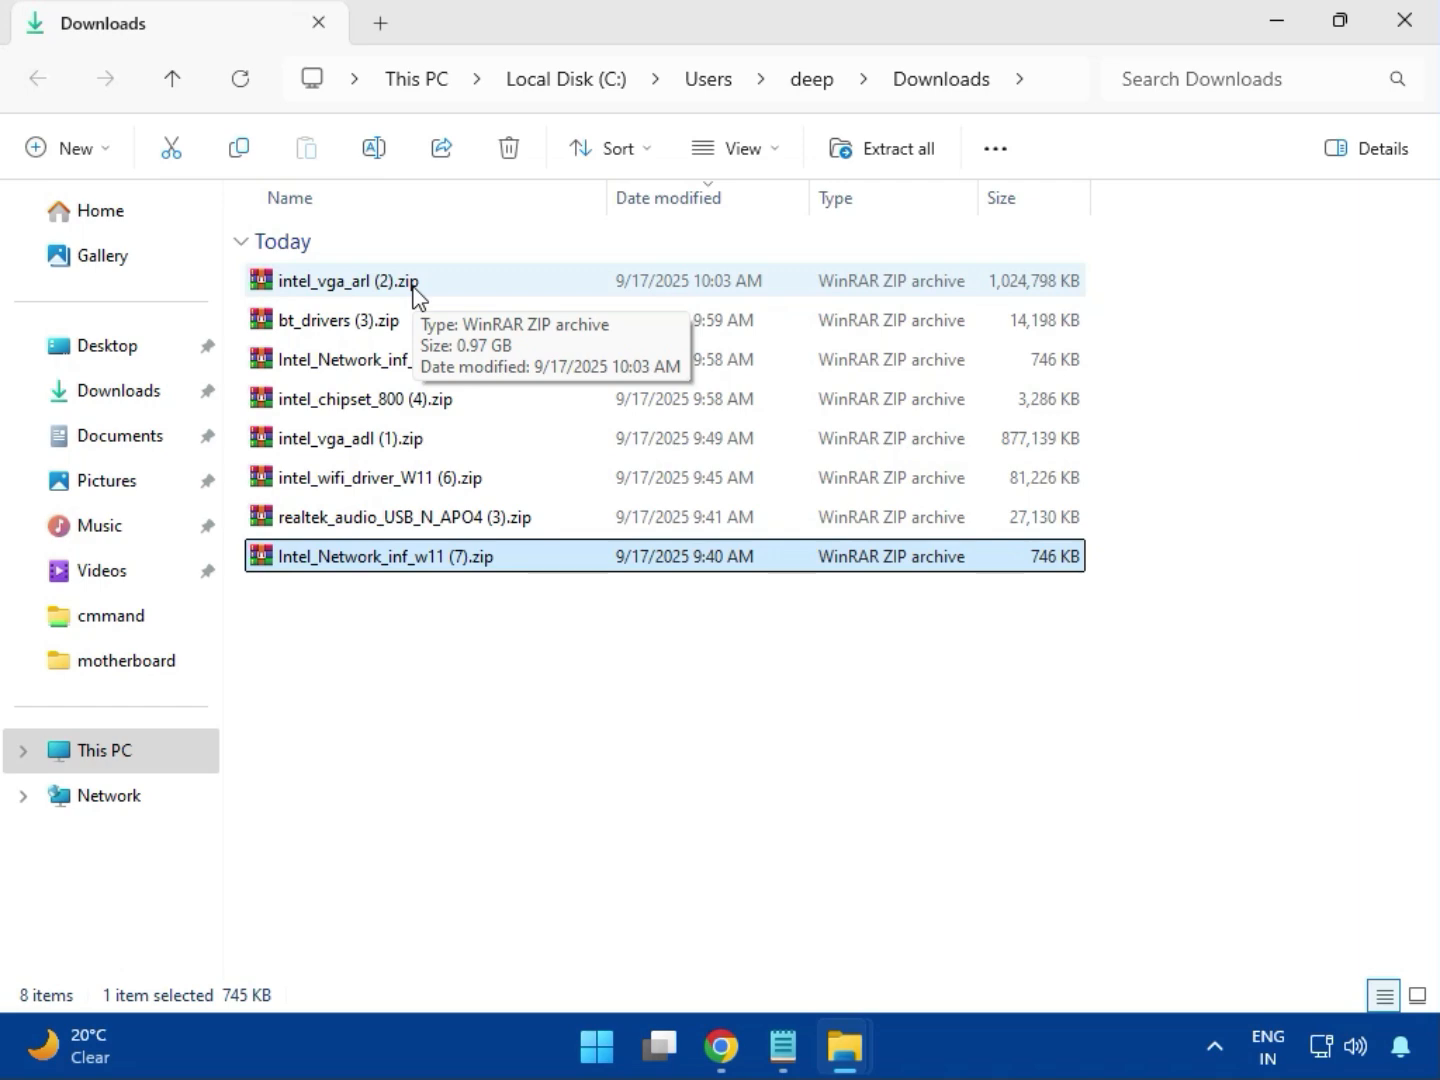
pyautogui.click(1405, 45)
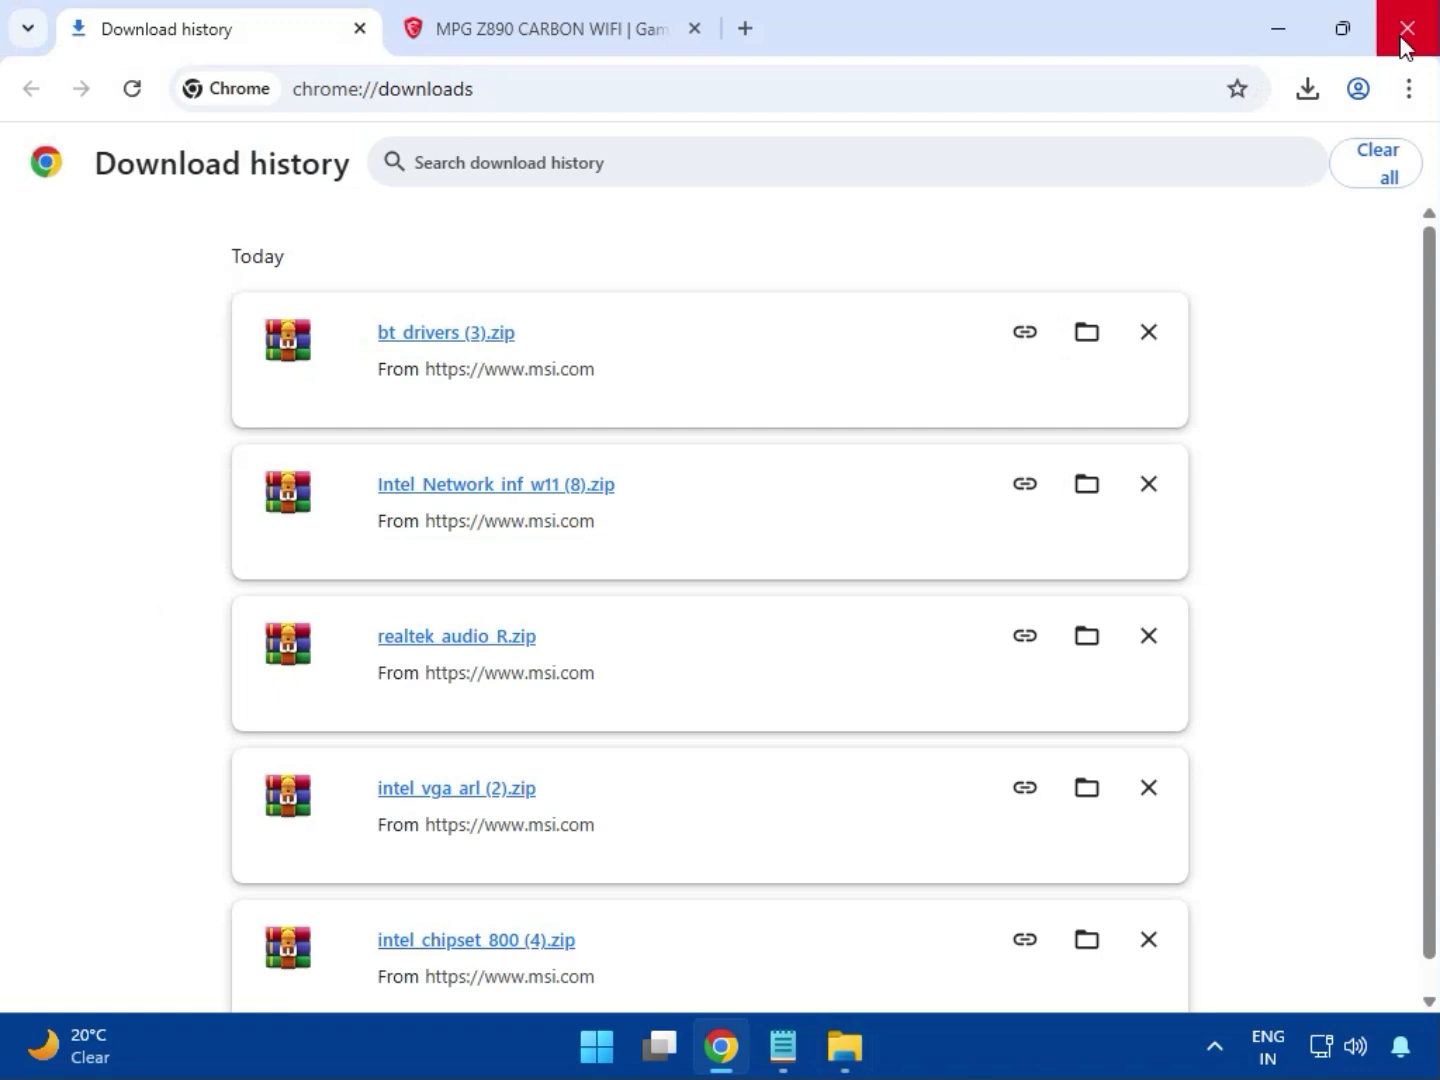